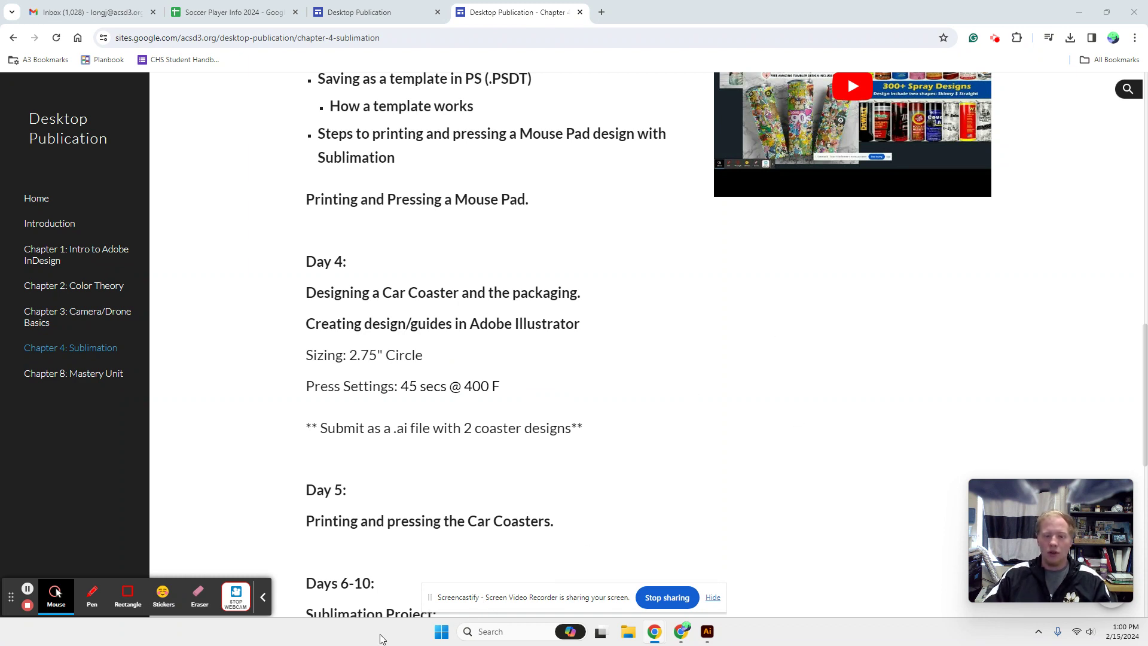
Launch Adobe Illustrator 2023 from the list of installed applications
left_click(443, 632)
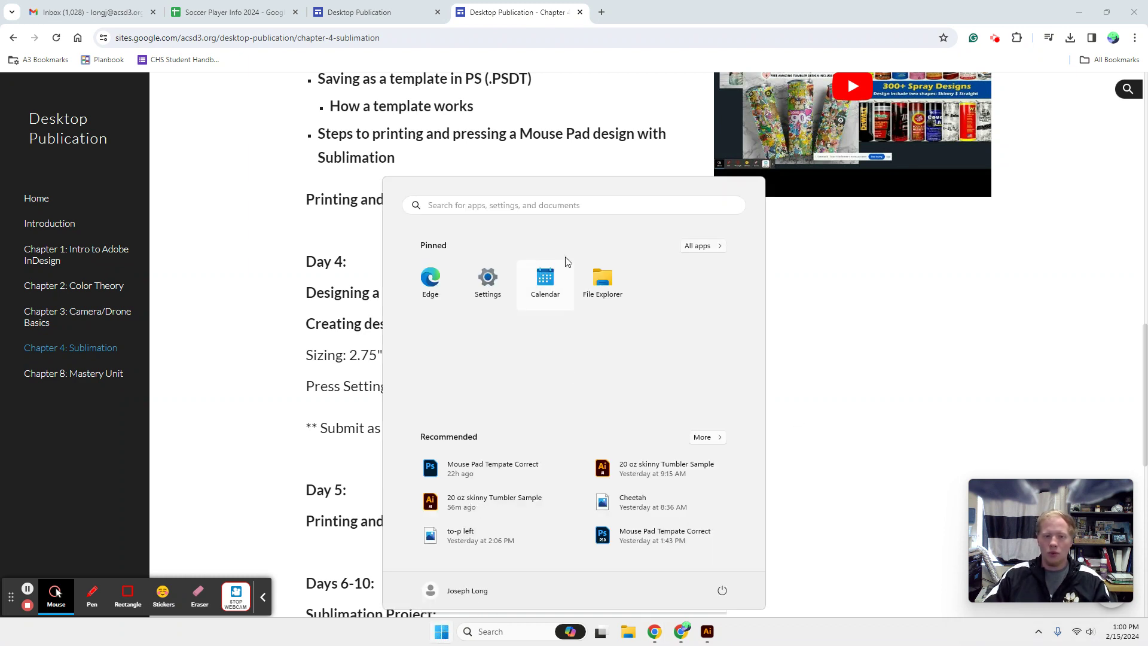
left_click(704, 246)
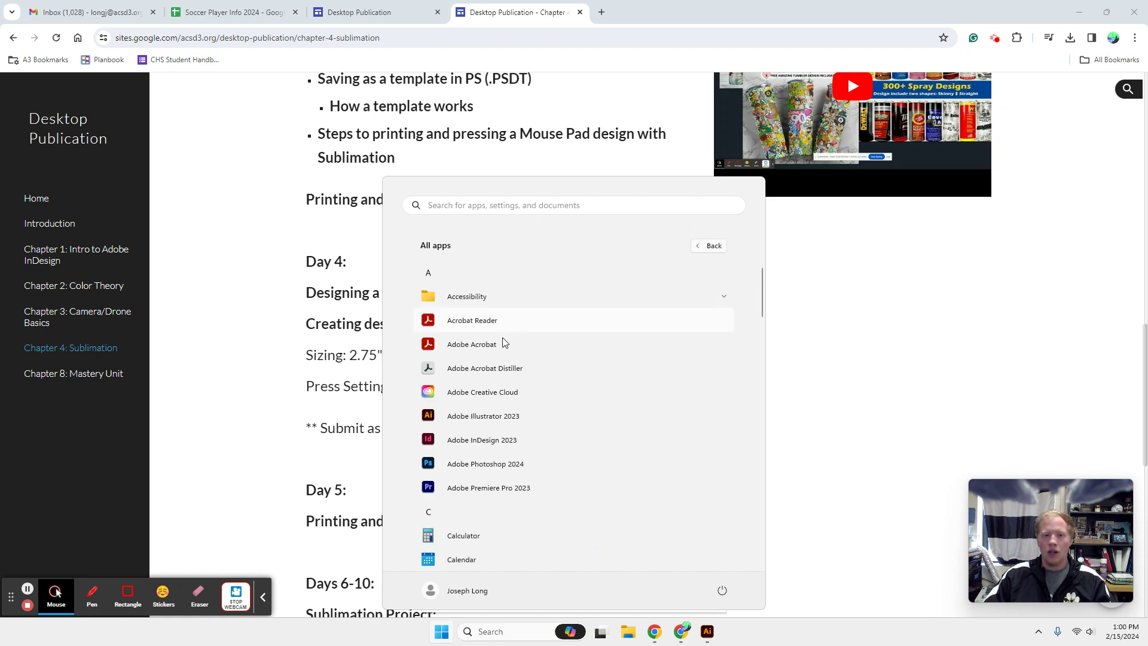
left_click(494, 417)
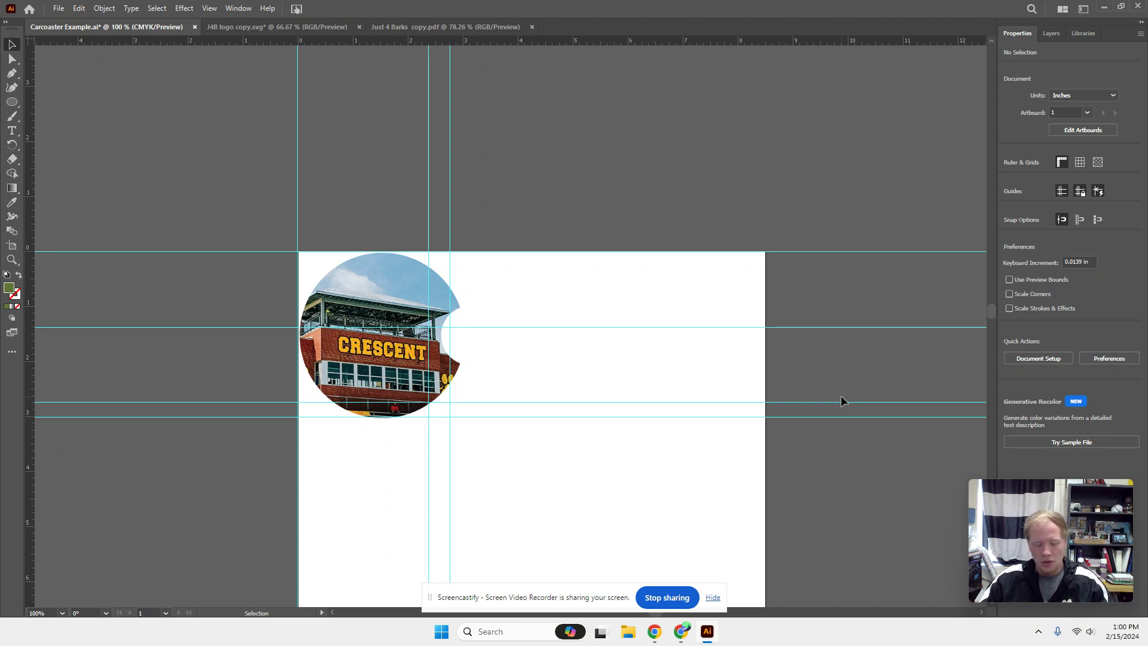
Compare the dog-bone logo in J4B logo copy.svg with the version in Just 4 Barks copy.pdf
left_click(351, 24)
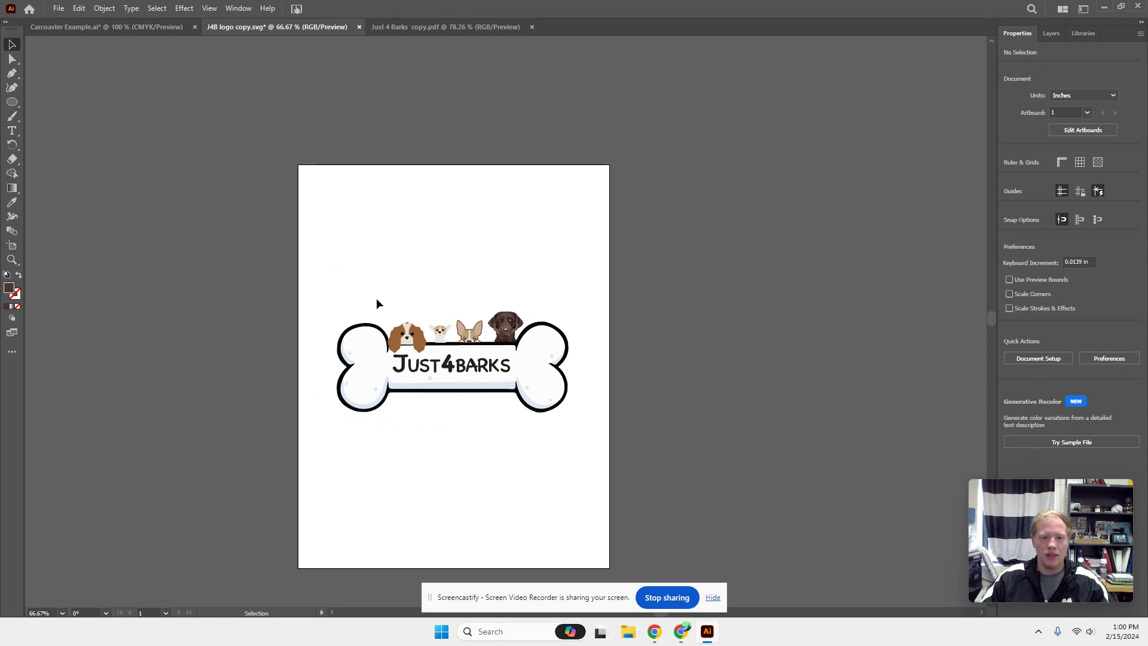
left_click(432, 28)
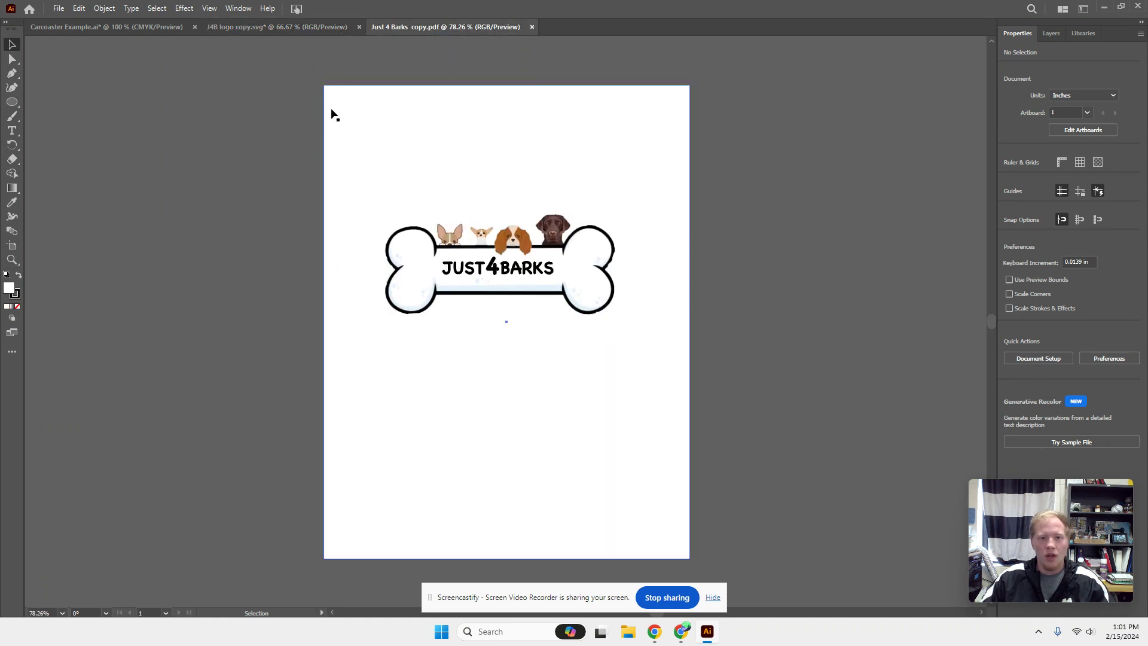
left_click(293, 28)
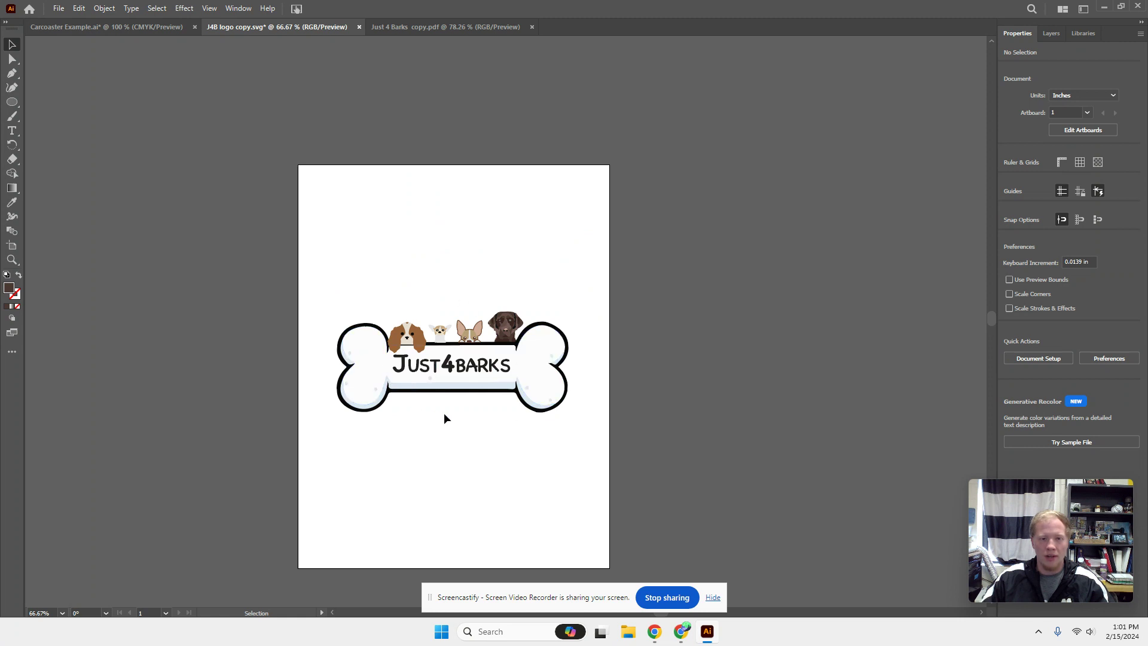
Examine the edges and pixels of the brown-eared spaniel's face in Just 4 Barks copy.pdf at up to 4800% magnification
left_click(430, 29)
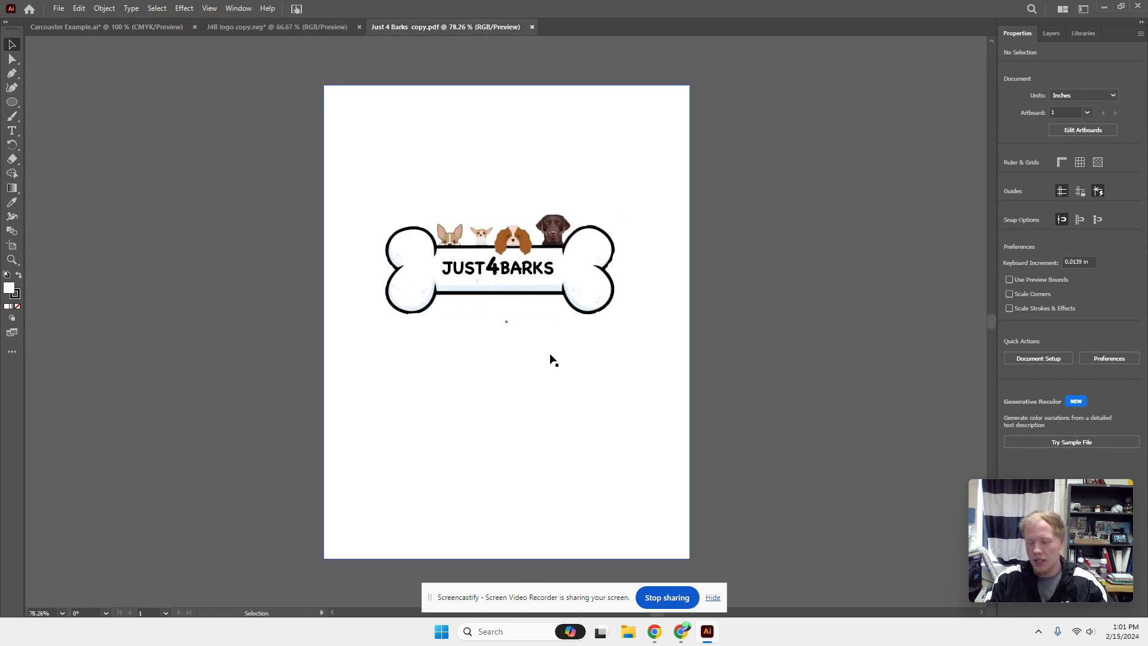
key("ctrl+plus")
key("ctrl+plus")
key("ctrl+plus")
key("ctrl+plus")
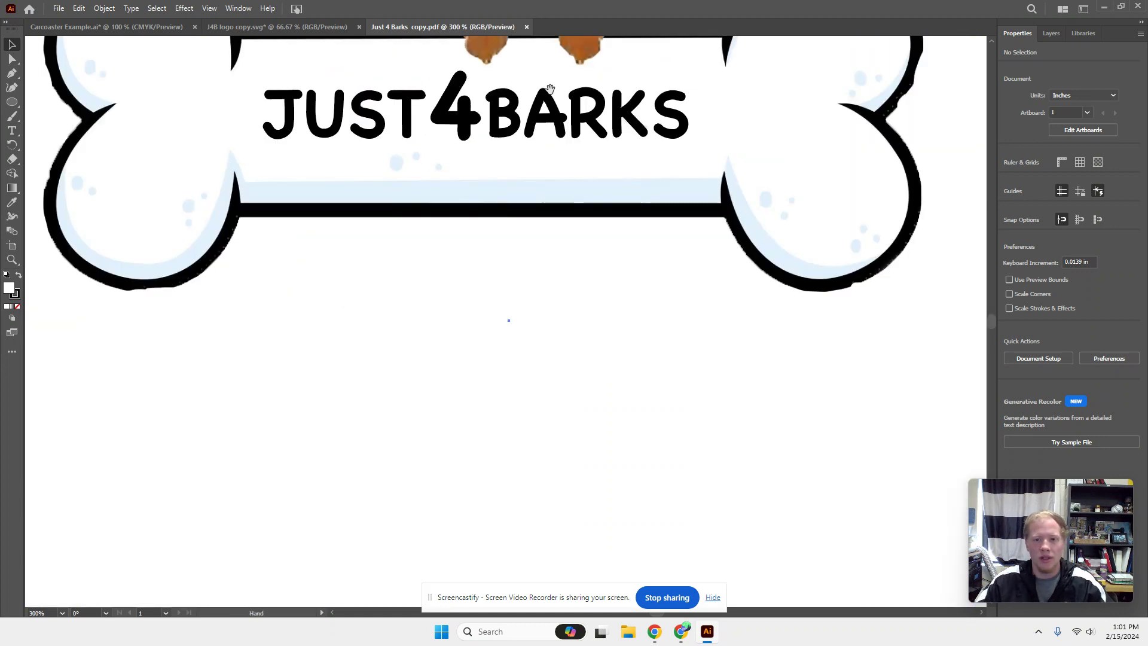
scroll(547, 430, "up", 5)
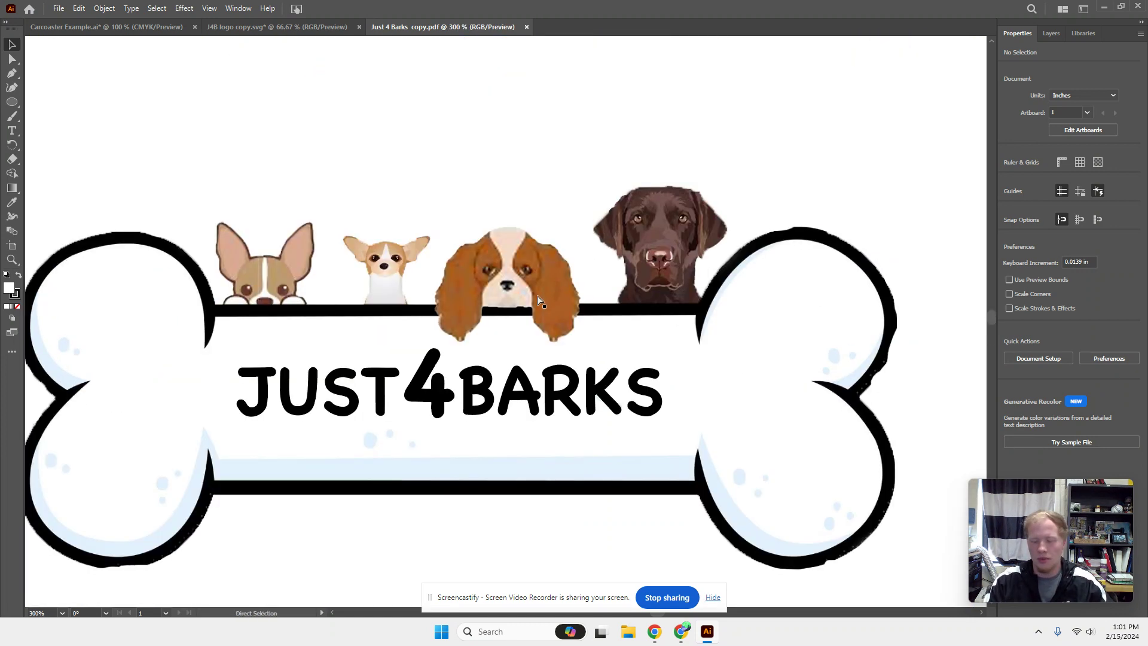
key("ctrl+plus")
key("ctrl+plus")
key("ctrl+plus")
key("ctrl+plus")
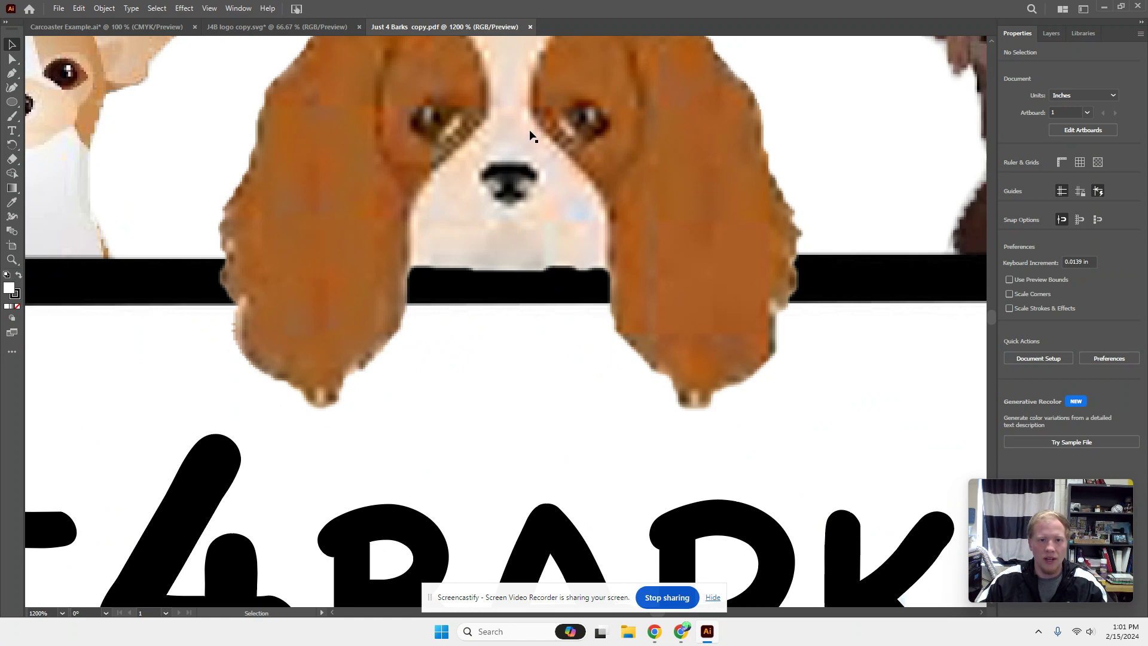
scroll(478, 239, "up", 2)
scroll(468, 278, "up", 3)
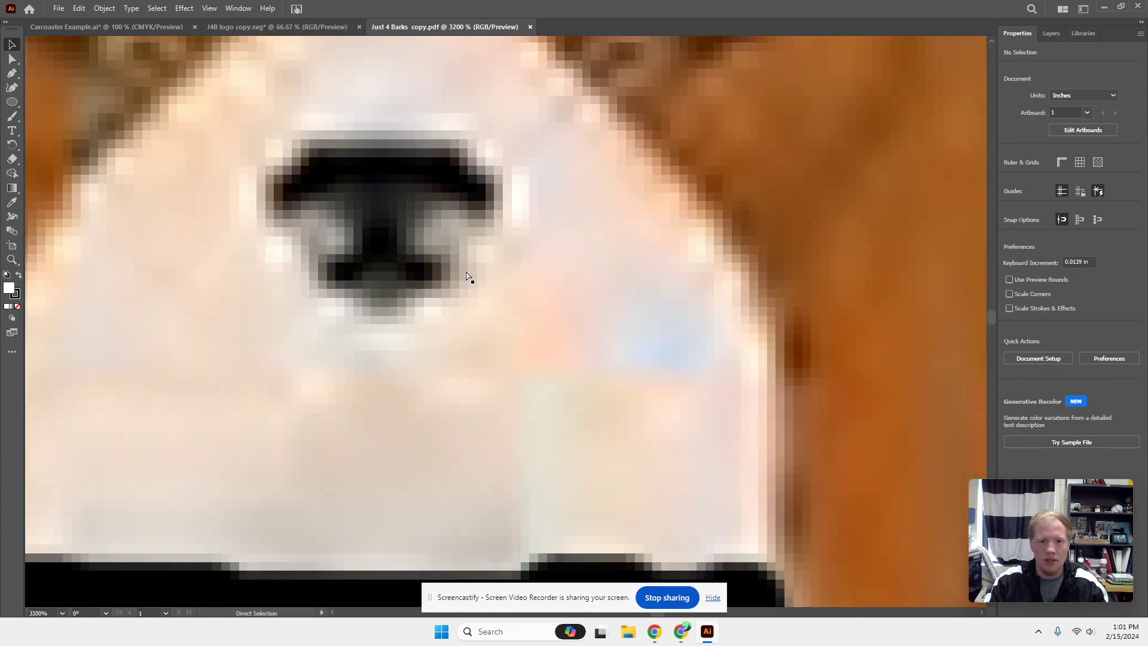
scroll(469, 278, "up", 1)
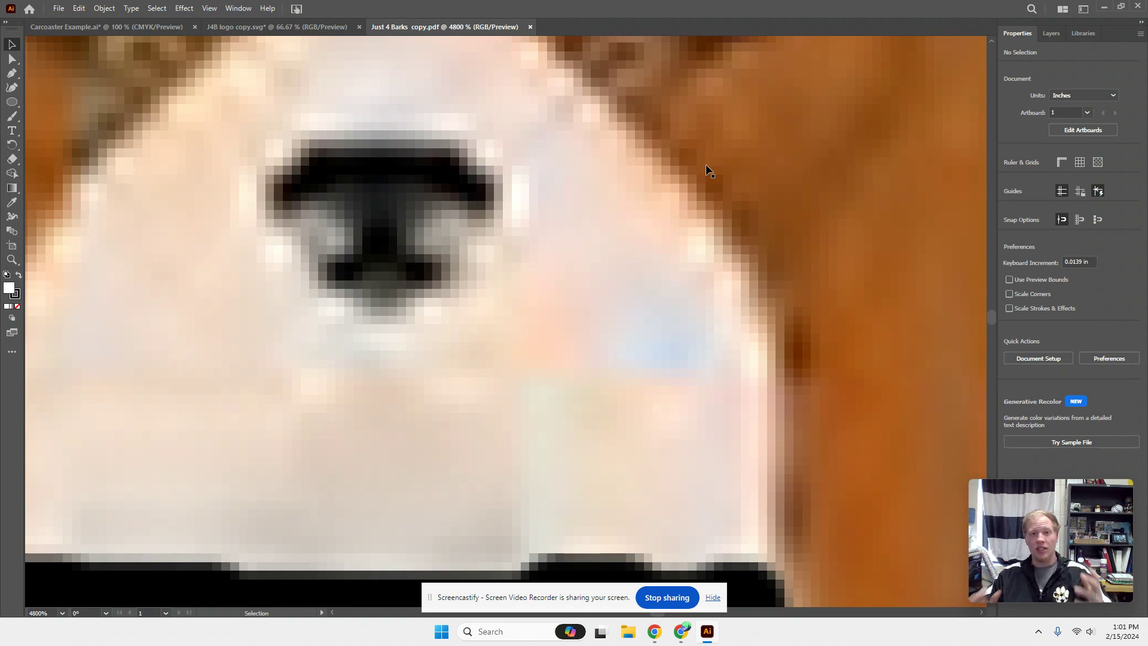
key("ctrl+0")
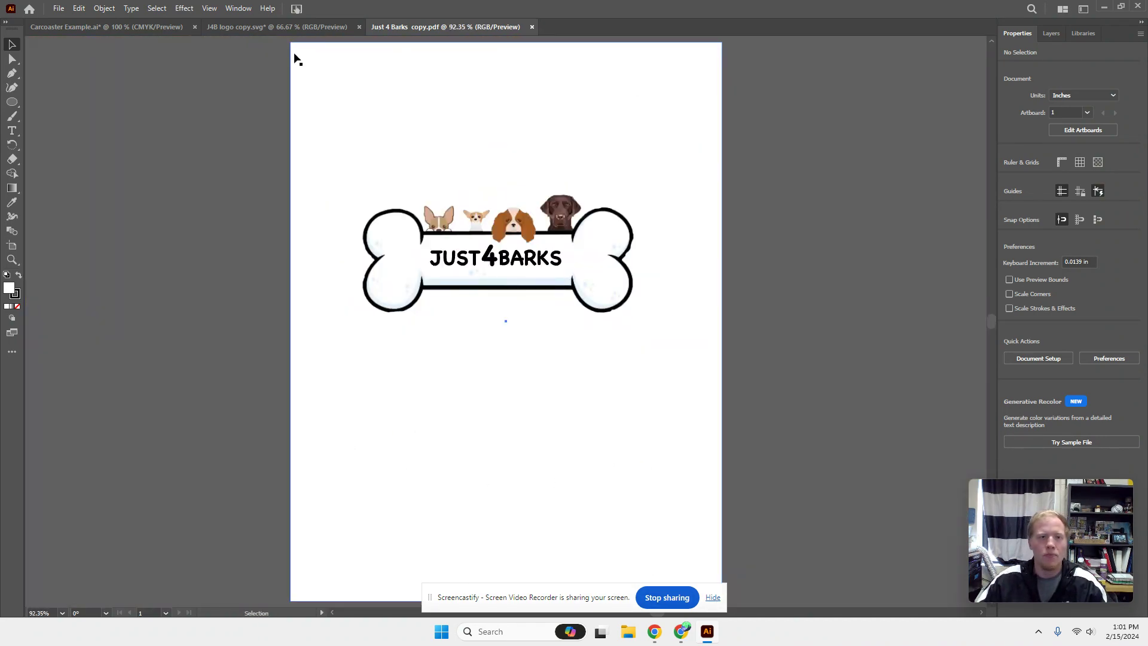
Examine the shapes of the brown Labrador's head in J4B logo copy.svg at 1200% magnification
left_click(256, 27)
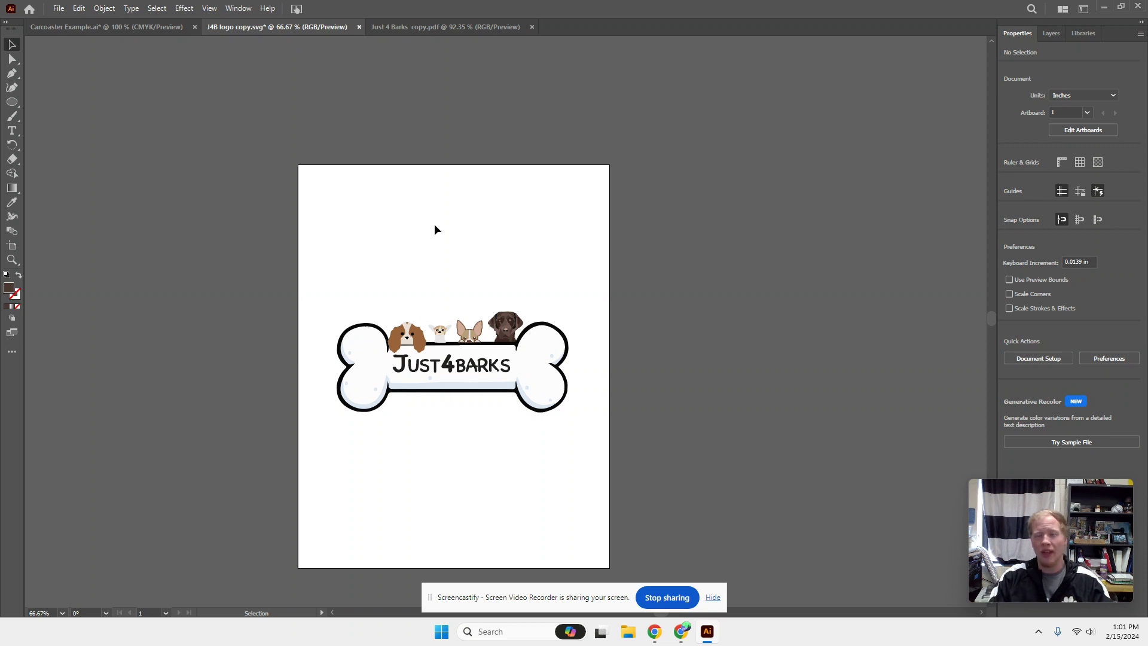
key("ctrl+plus")
key("ctrl+plus")
key("ctrl+plus")
key("ctrl+plus")
key("ctrl+plus")
key("ctrl+plus")
key("ctrl+plus")
key("ctrl+plus")
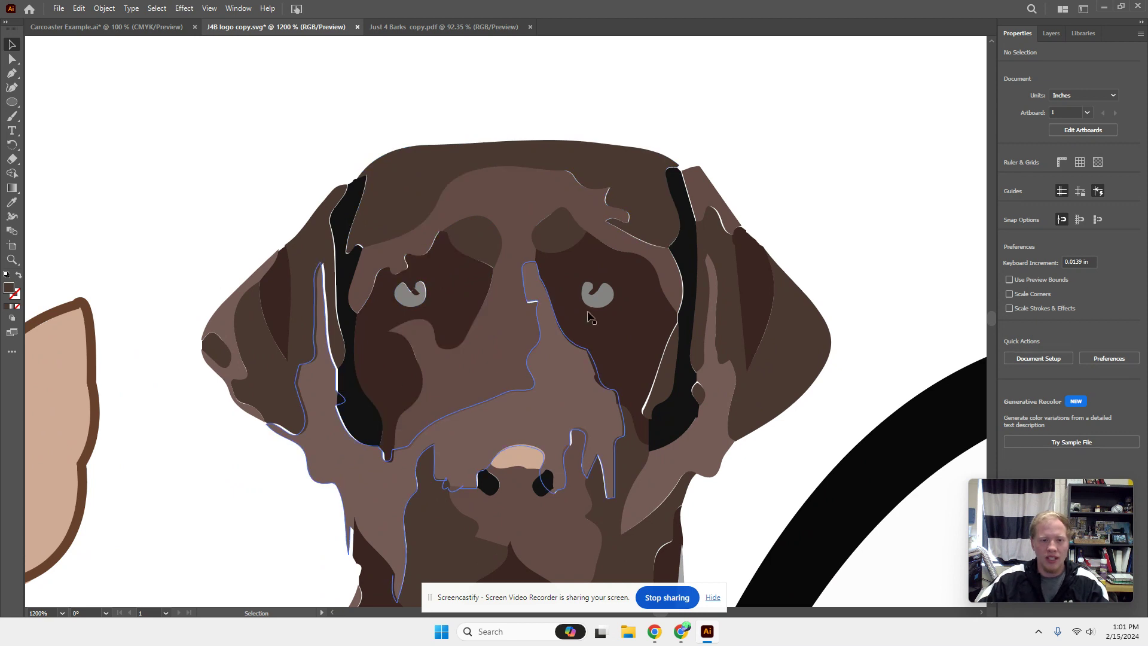
scroll(600, 209, "down", 3)
scroll(600, 209, "left", 2)
key("ctrl+minus")
key("ctrl+minus")
key("ctrl+minus")
key("ctrl+minus")
key("ctrl+minus")
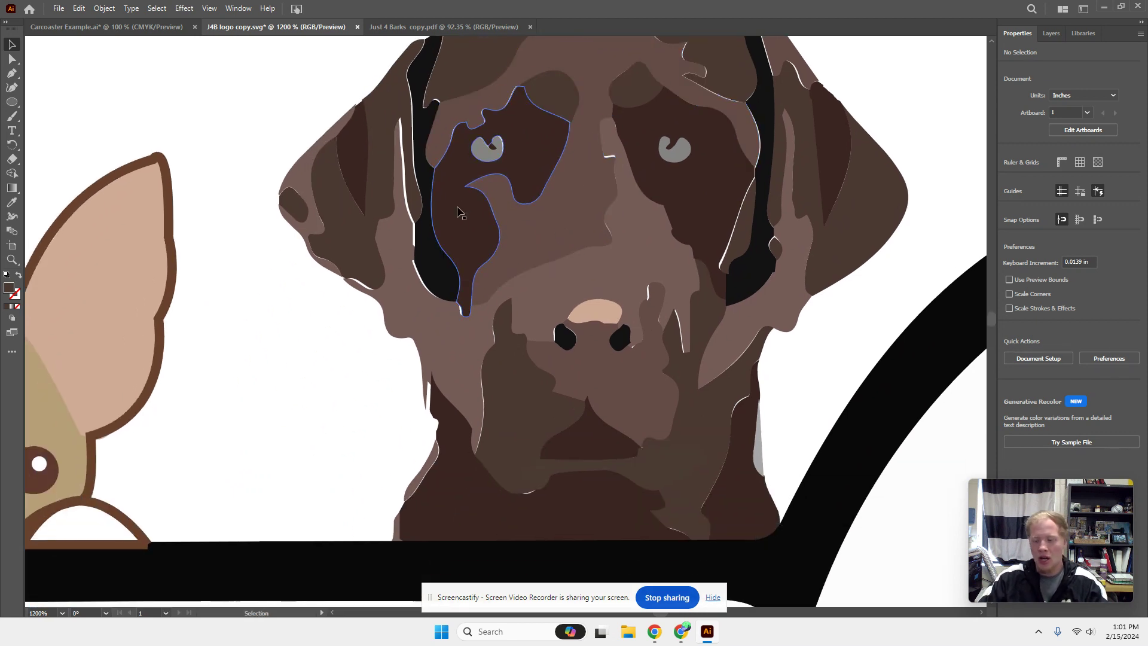
key("ctrl+minus")
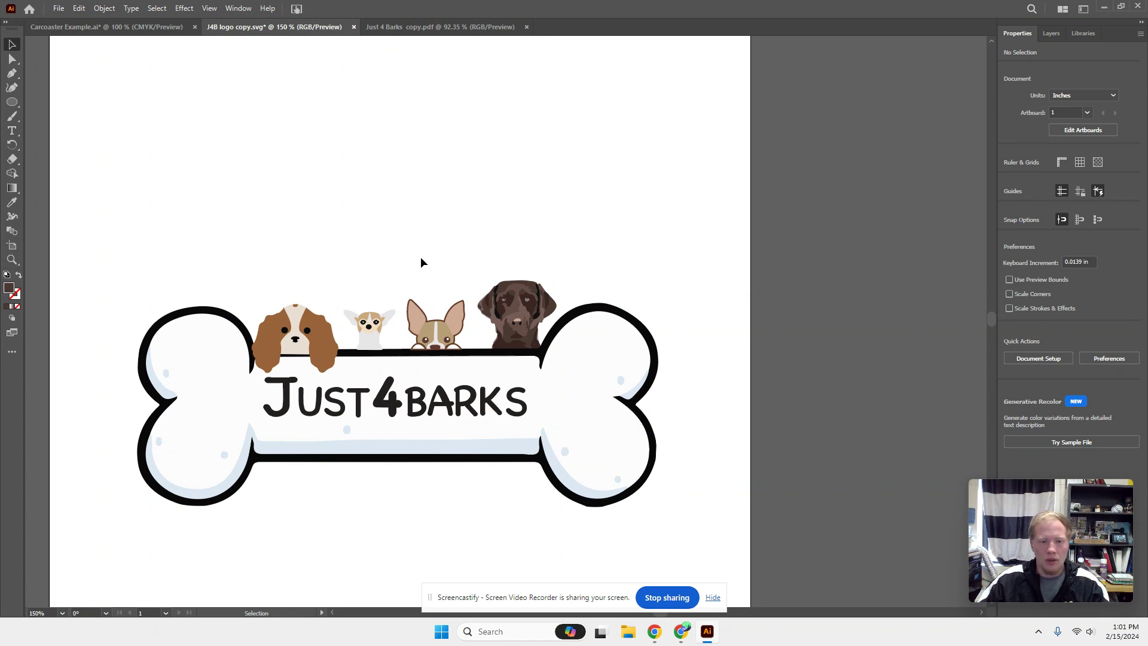
Inspect the edges of the tan big-eared dog's face in the SVG logo at up to 25500% magnification
key("ctrl+plus")
key("ctrl+plus")
key("ctrl+plus")
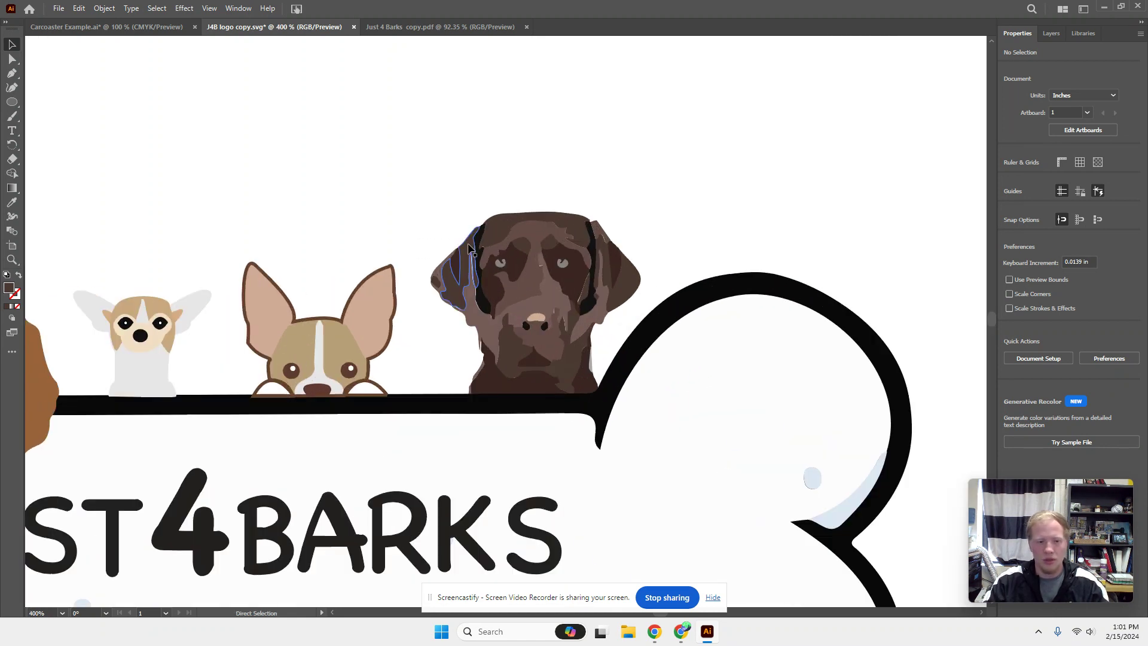
left_click_drag(391, 310, 506, 257)
key("ctrl+plus")
key("ctrl+plus")
key("ctrl+plus")
key("ctrl+plus")
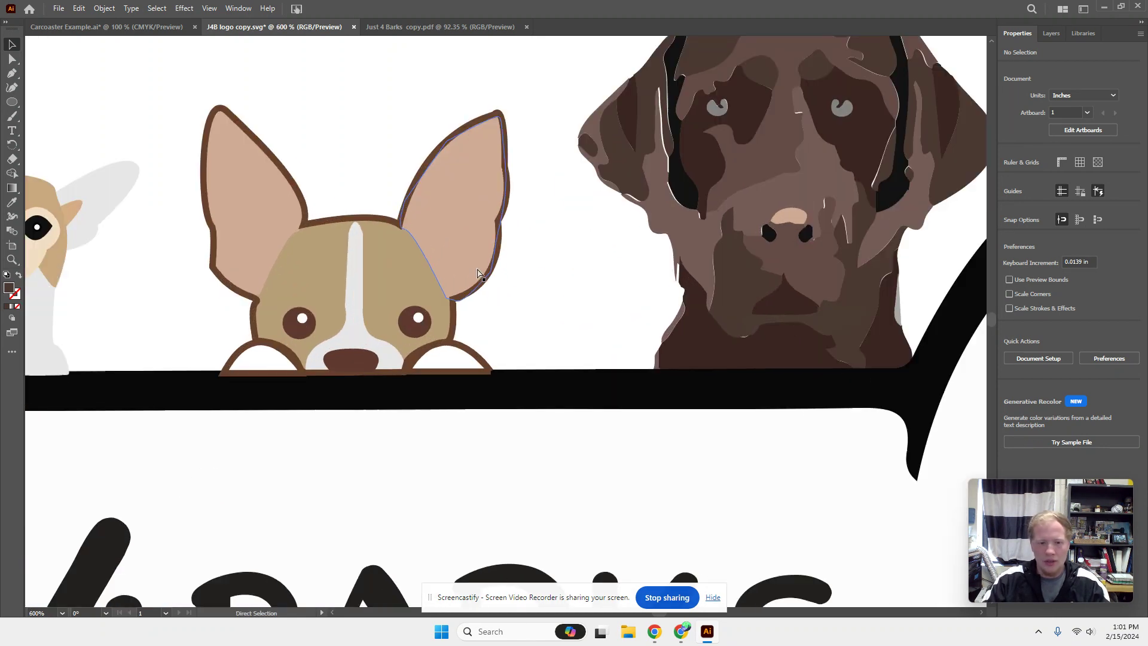
key("ctrl+minus")
key("ctrl+minus")
key("ctrl+minus")
key("ctrl+minus")
key("ctrl+plus")
key("ctrl+plus")
key("ctrl+plus")
key("ctrl+plus")
key("ctrl+plus")
key("ctrl+plus")
key("ctrl+plus")
key("ctrl+plus")
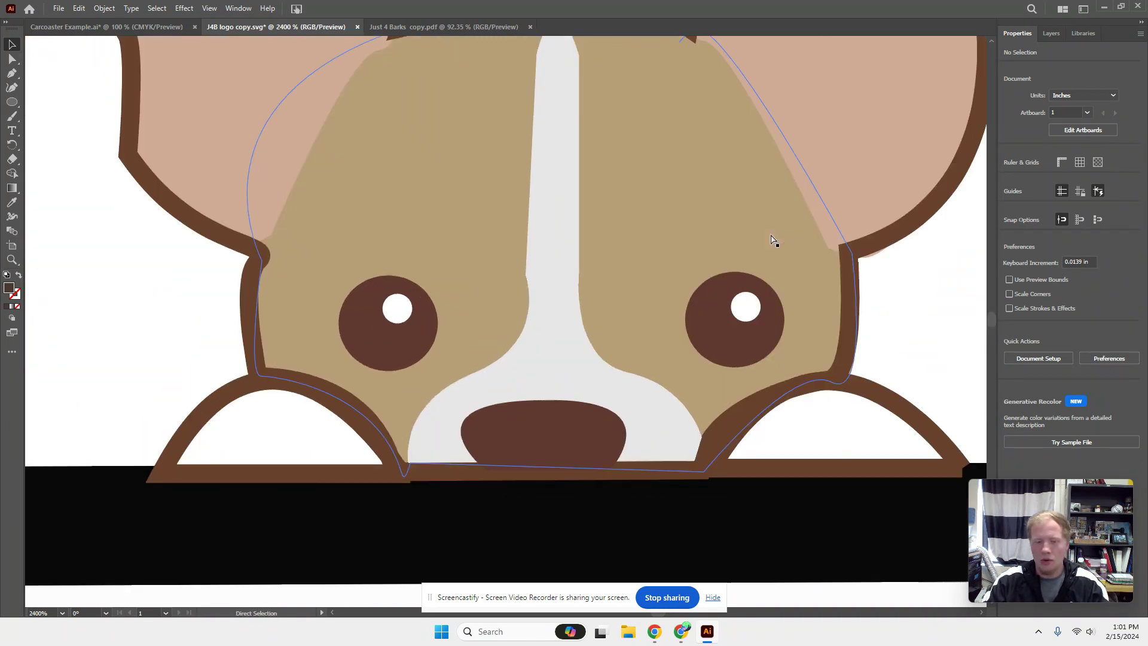
key("ctrl+plus")
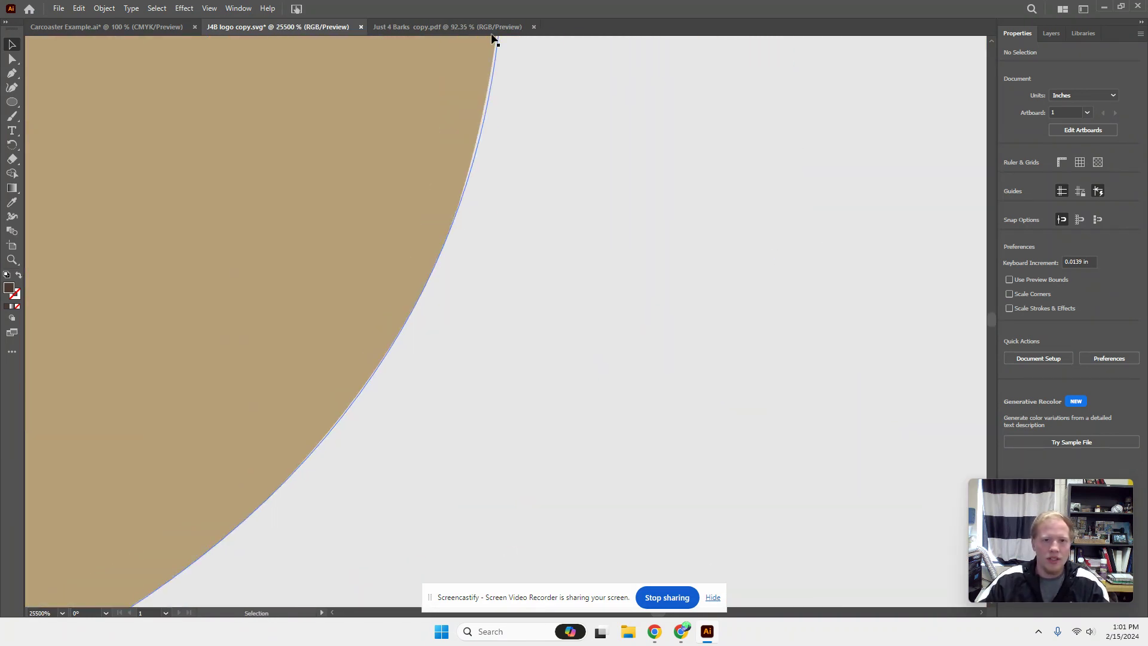
Recheck the curve between the tan and light grey face areas at up to 51000% magnification, and return to the whole logo
key("ctrl+minus")
key("ctrl+minus")
key("ctrl+minus")
key("ctrl+minus")
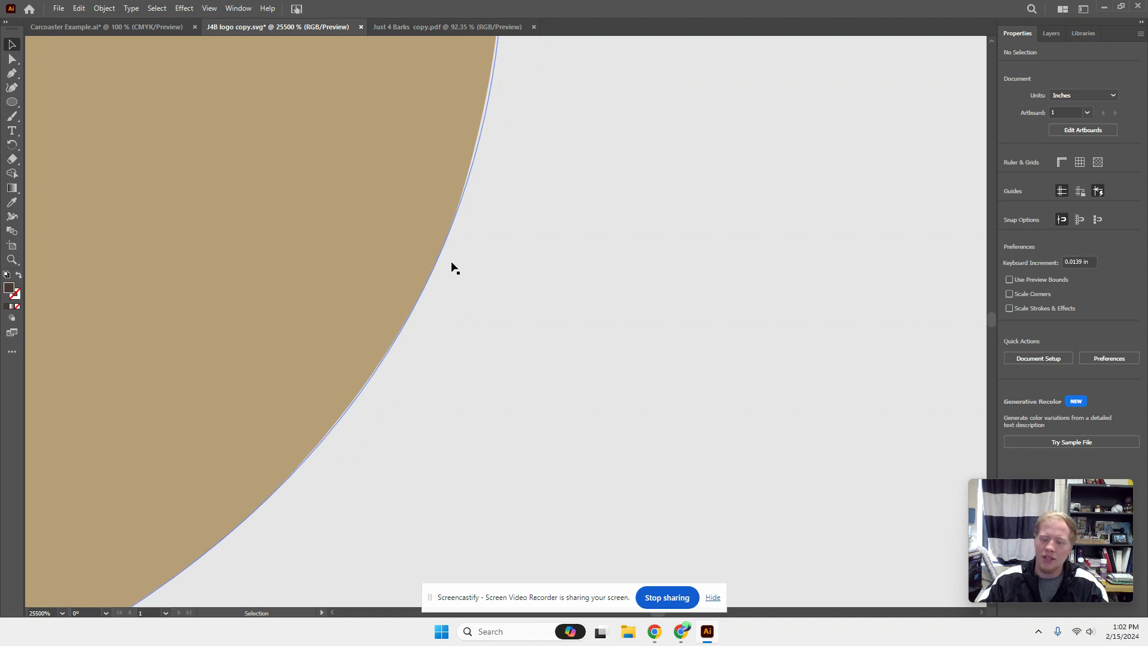
key("ctrl+minus")
key("ctrl+minus")
key("ctrl+minus")
key("ctrl+plus")
key("ctrl+plus")
key("ctrl+plus")
key("ctrl+plus")
key("ctrl+plus")
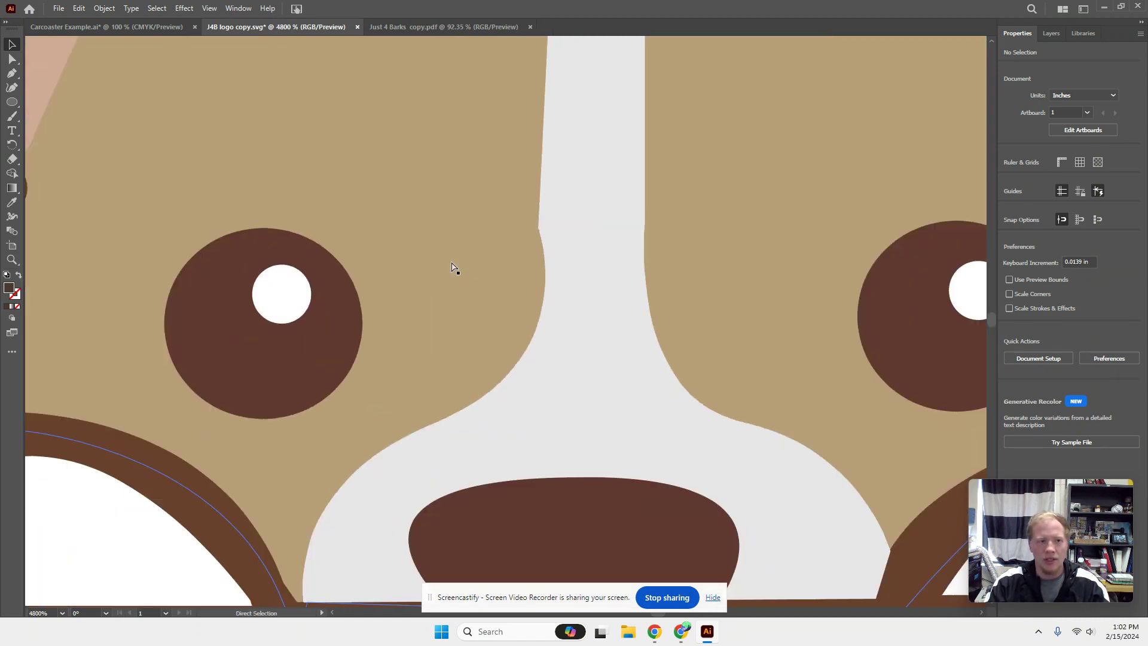
key("ctrl+plus")
key("ctrl+plus")
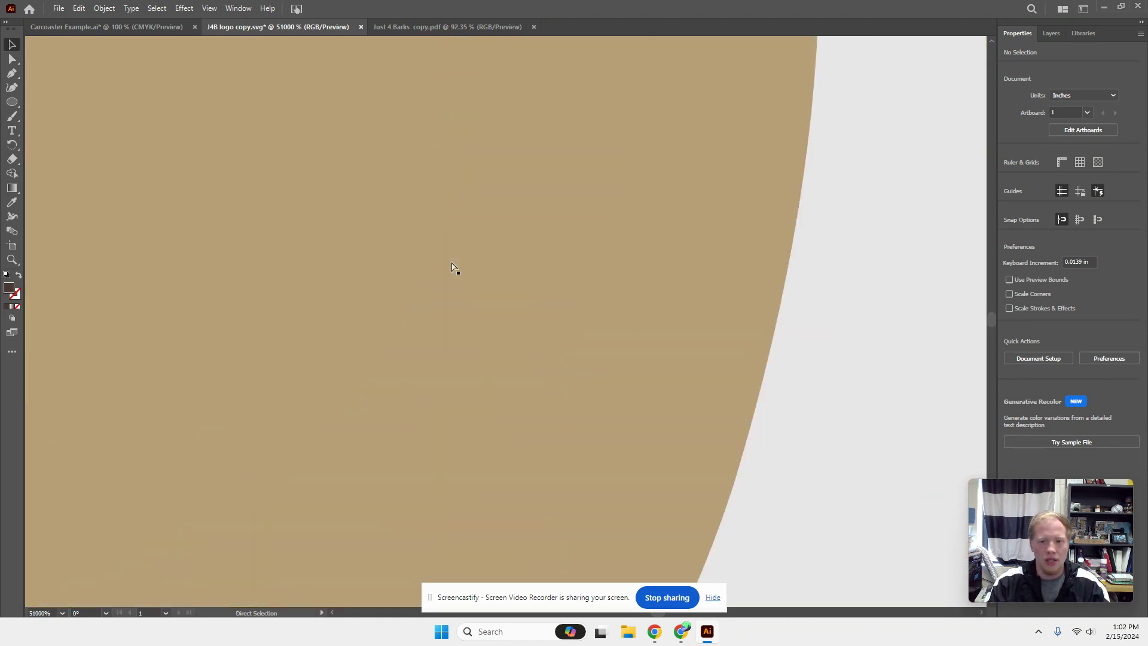
key("ctrl+minus")
key("ctrl+minus")
key("ctrl+minus")
key("ctrl+0")
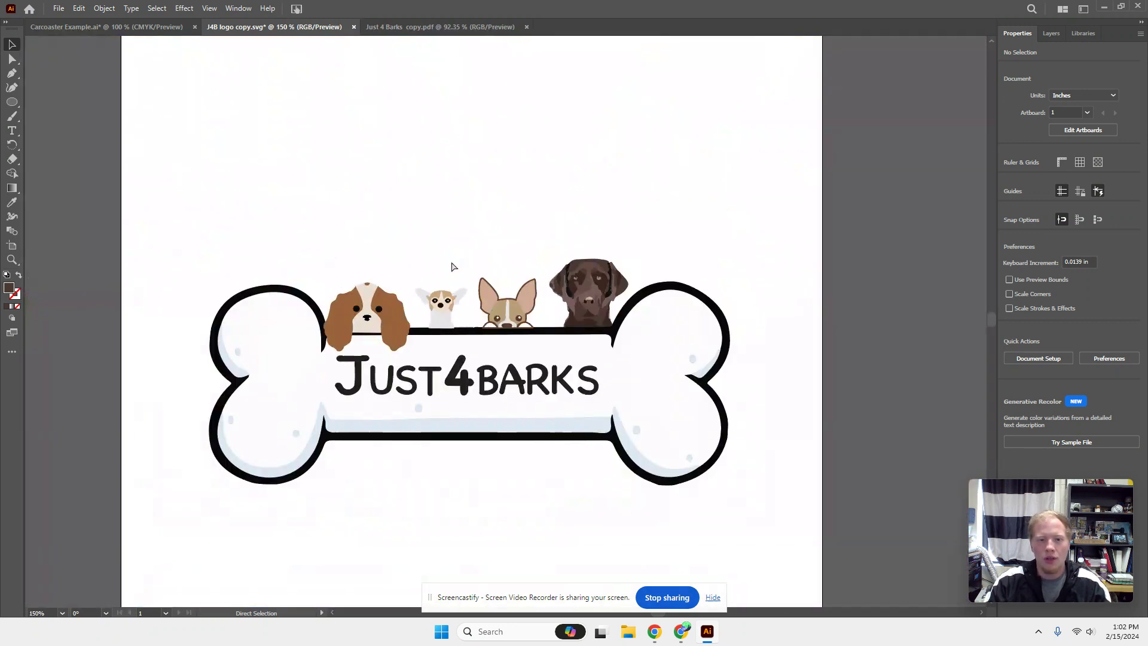
key("ctrl+minus")
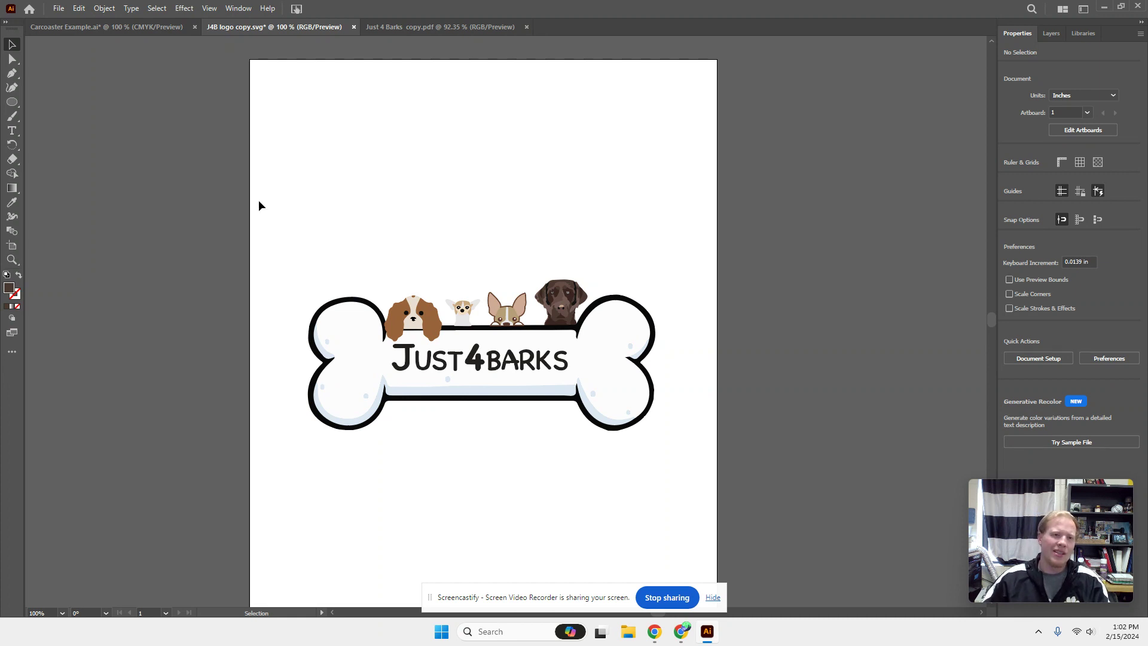
Switch to Chrome and search Google Images for "turkey" in a new tab
left_click(681, 634)
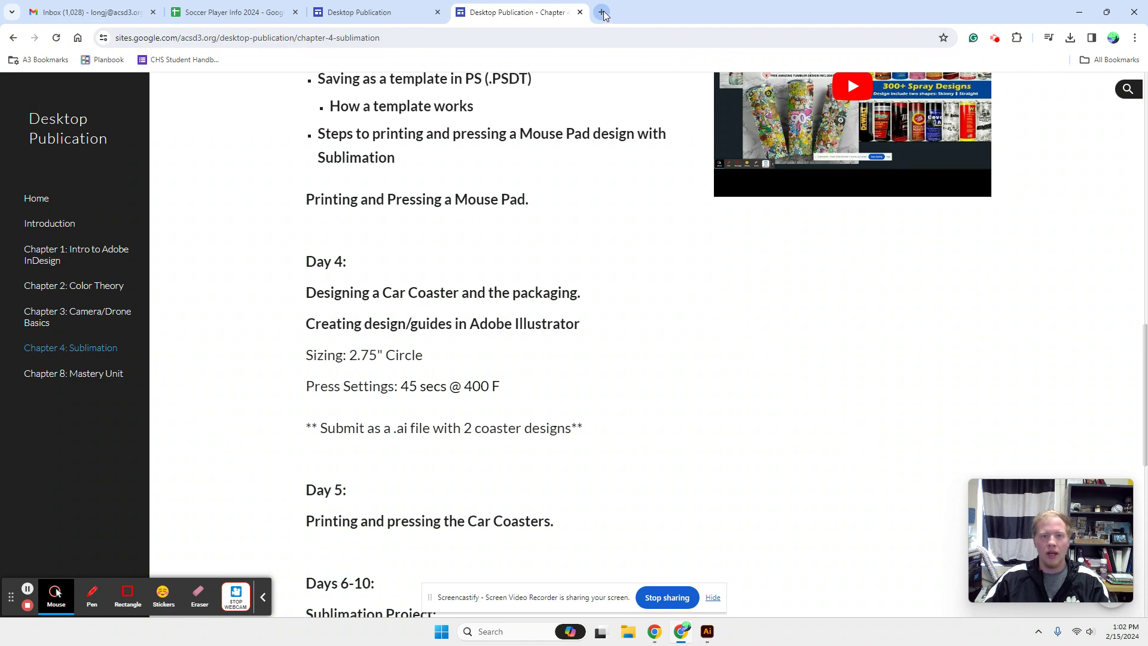
left_click(602, 13)
type("turkey")
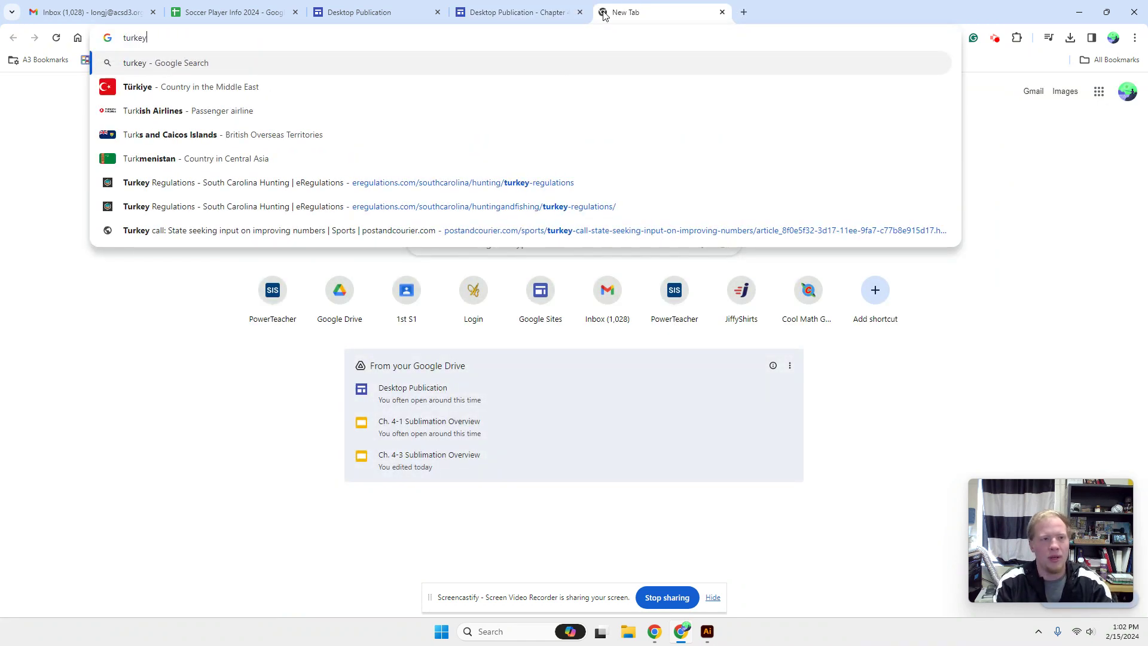
key("Return")
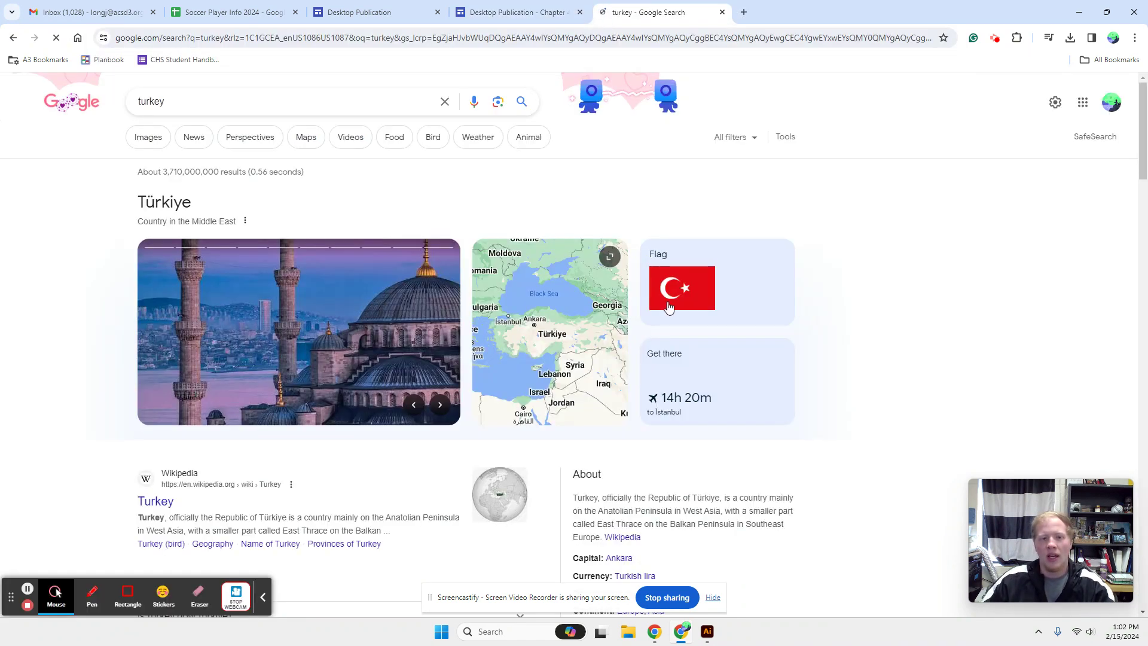
left_click(147, 137)
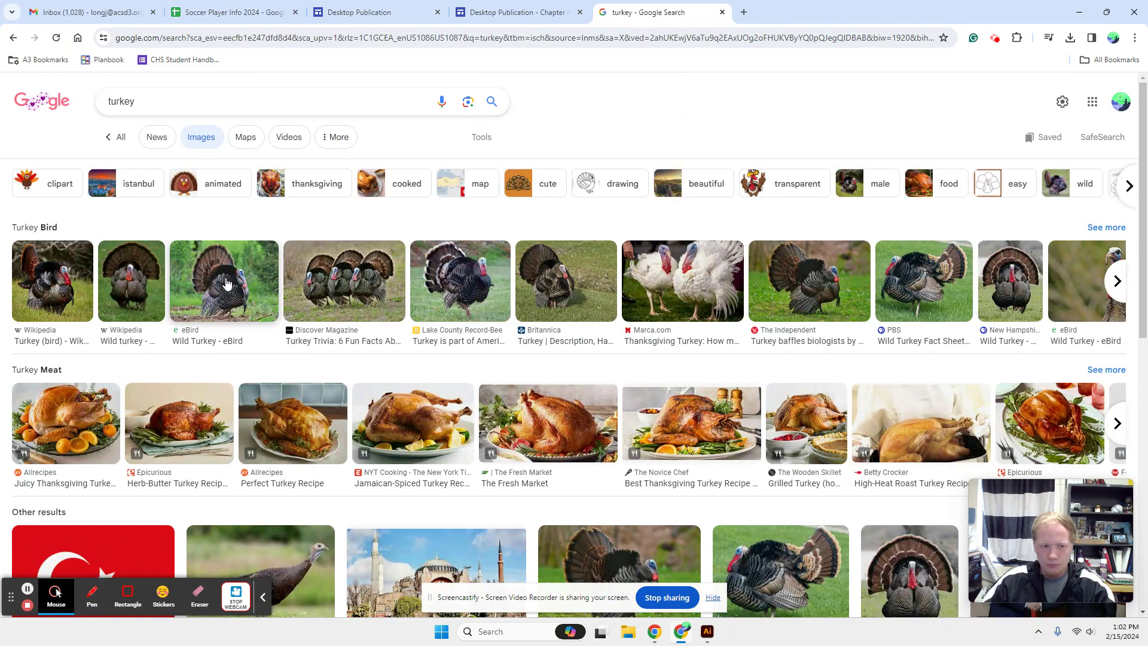
Preview the wild turkey photos from eBird and New Hampshire PBS, and close the previews
left_click(227, 284)
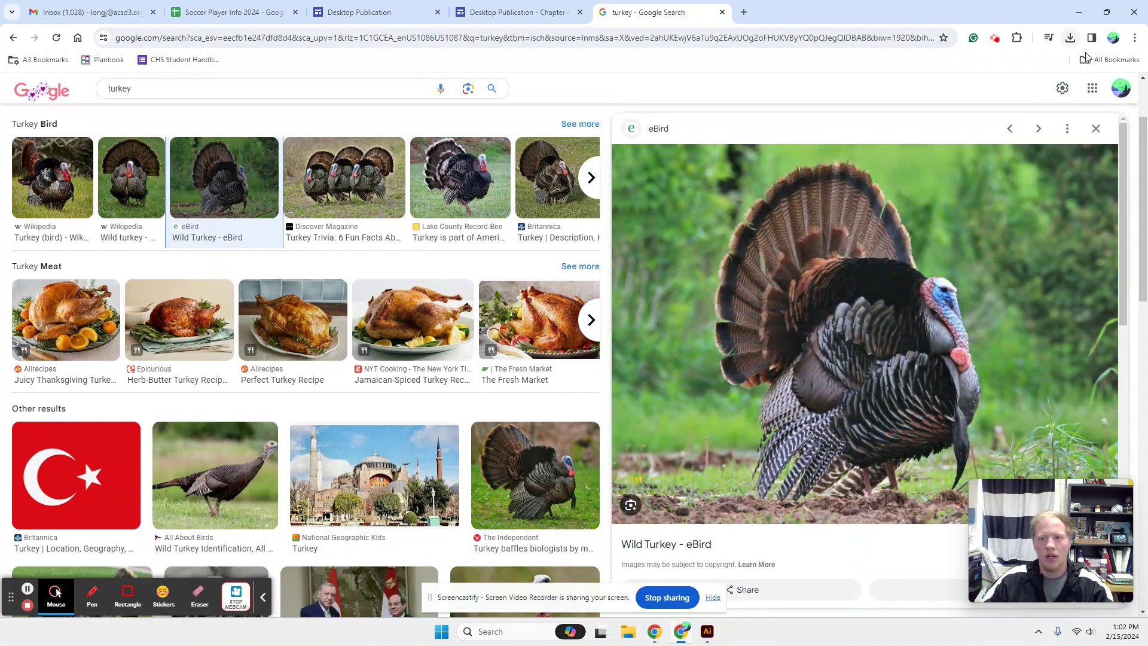
left_click(1095, 128)
left_click(869, 467)
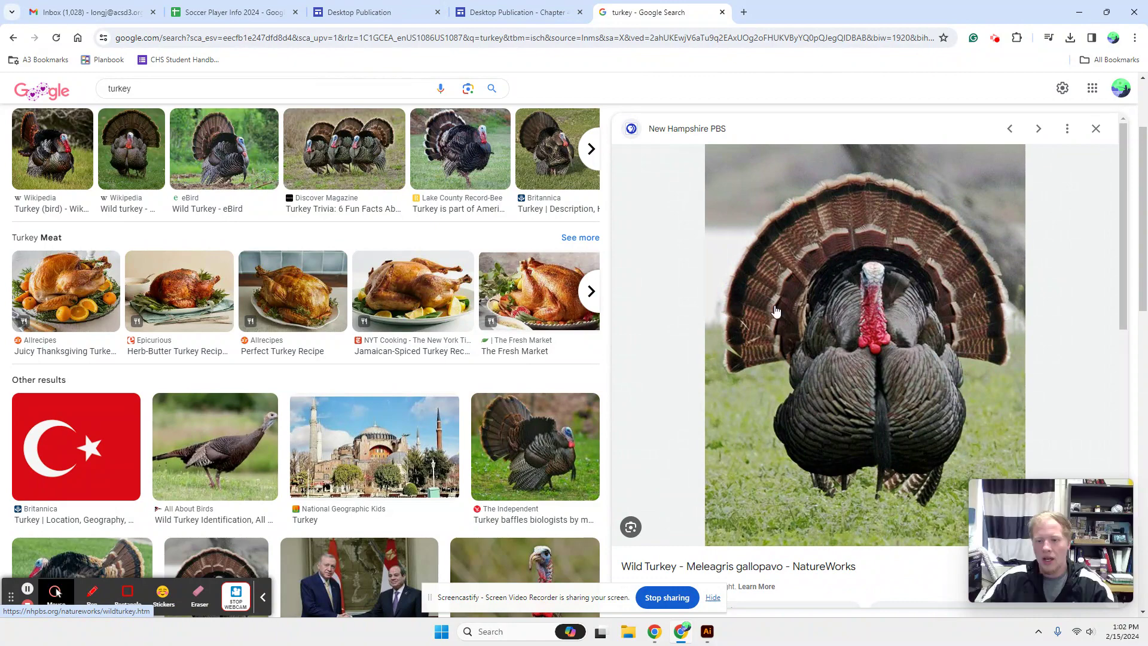
left_click(1099, 130)
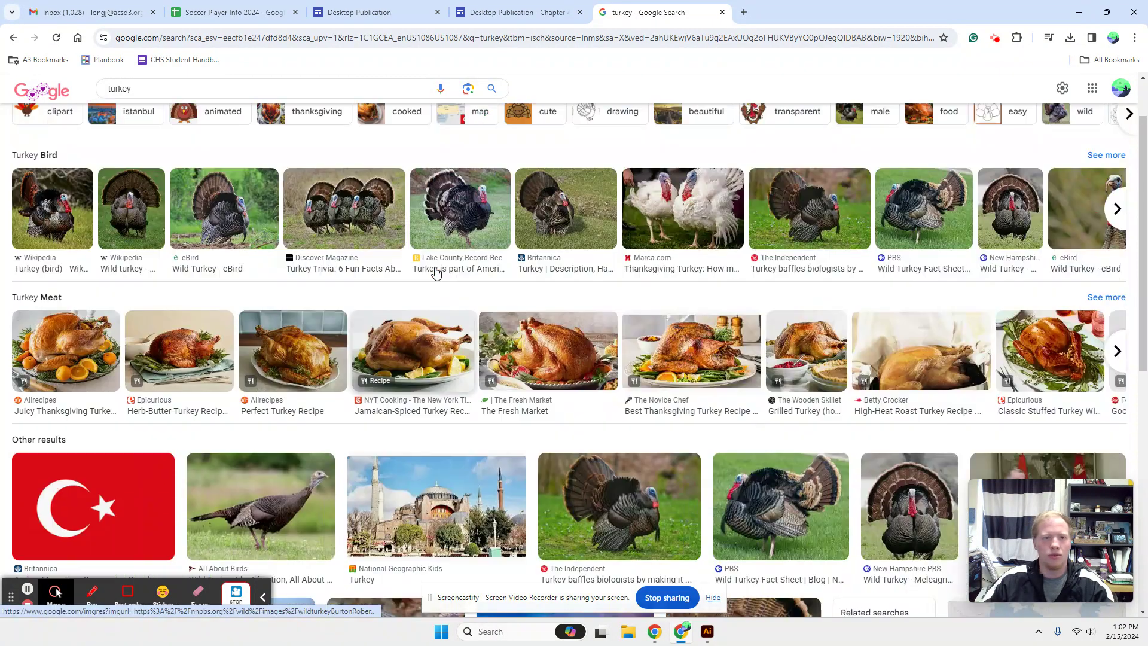
Filter the turkey image results to Medium size
scroll(436, 269, "up", 3)
left_click(492, 145)
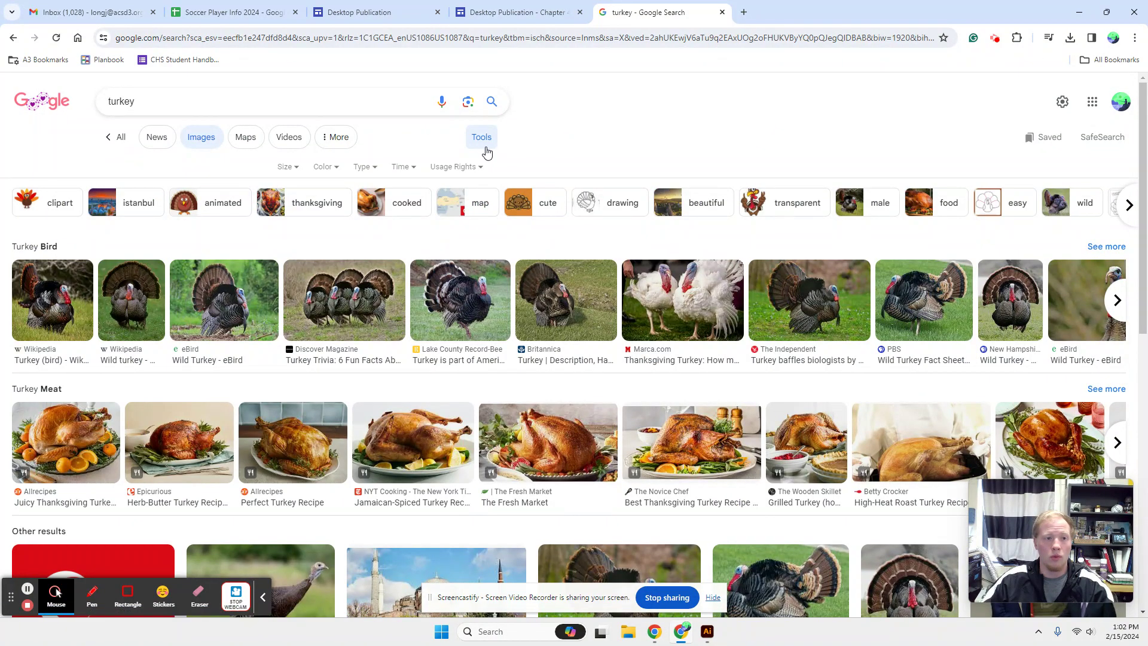
left_click(285, 167)
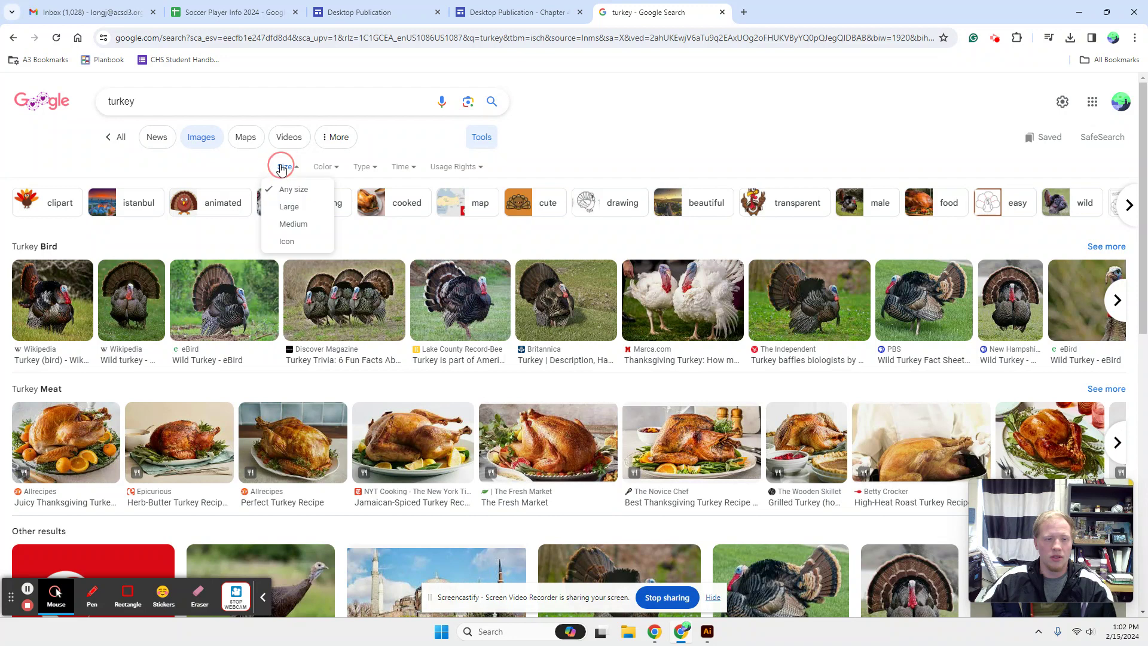
left_click(291, 225)
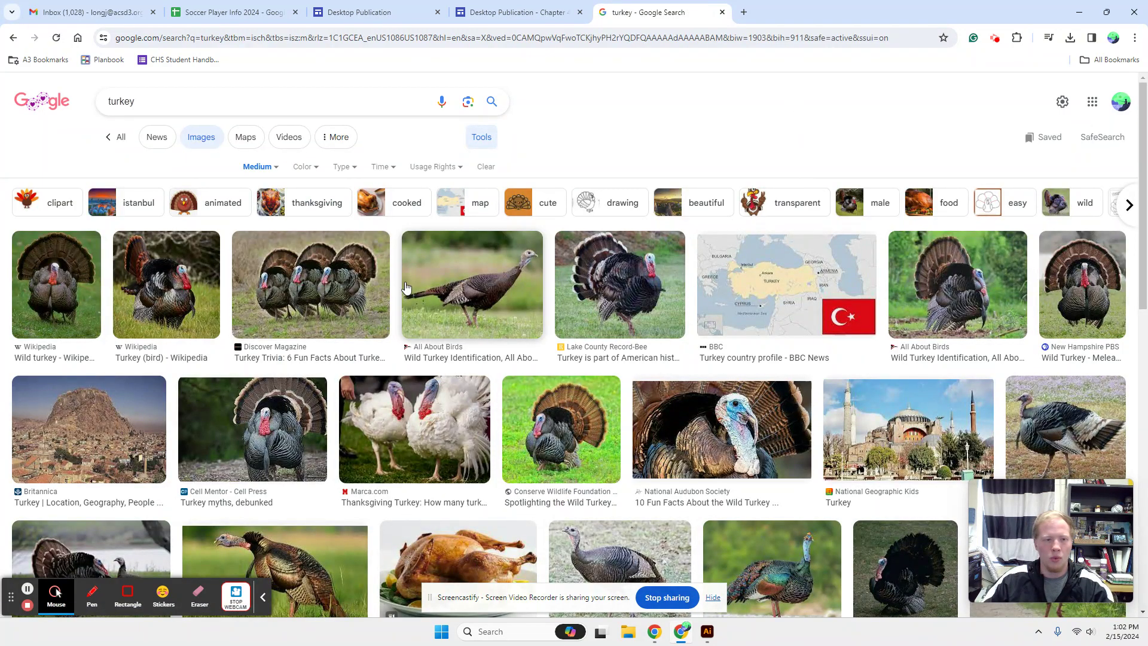
Save the Georgia Recorder wild turkey photo from the results to the Downloads folder as "turkey 2"
scroll(286, 412, "down", 4)
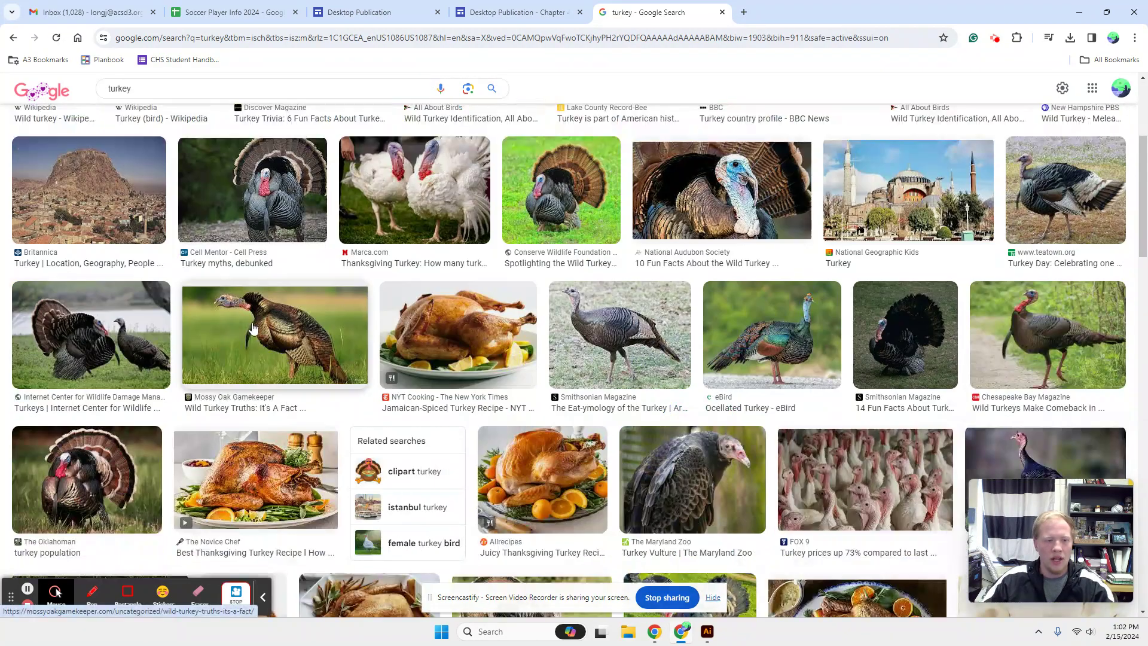
scroll(1038, 332, "down", 3)
scroll(1038, 332, "down", 6)
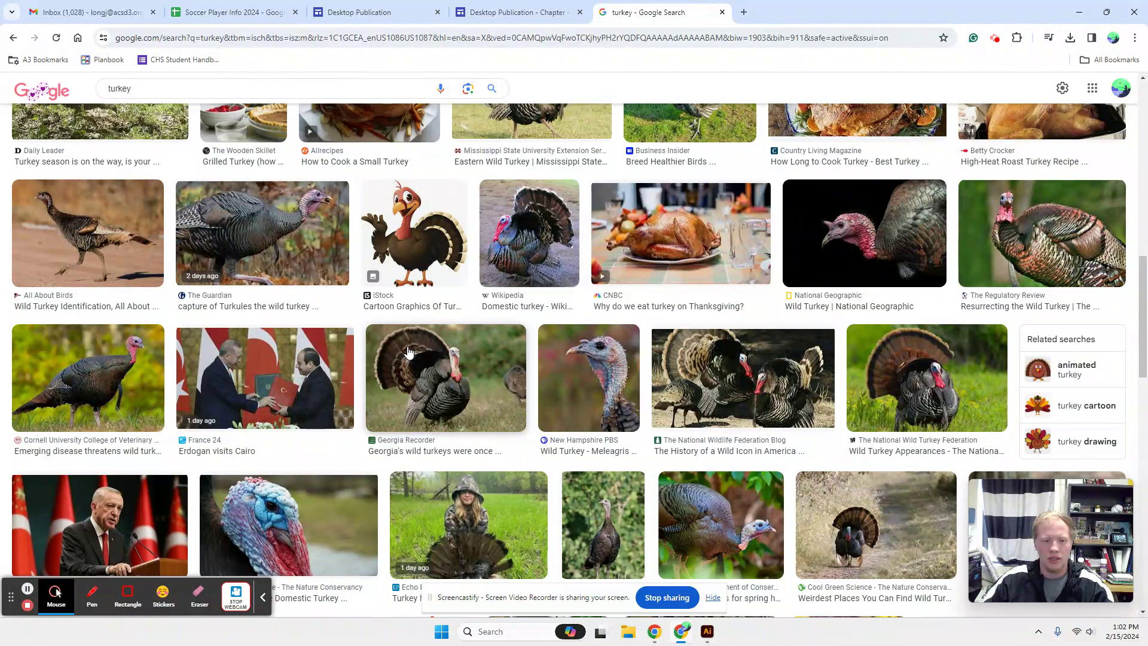
right_click(427, 352)
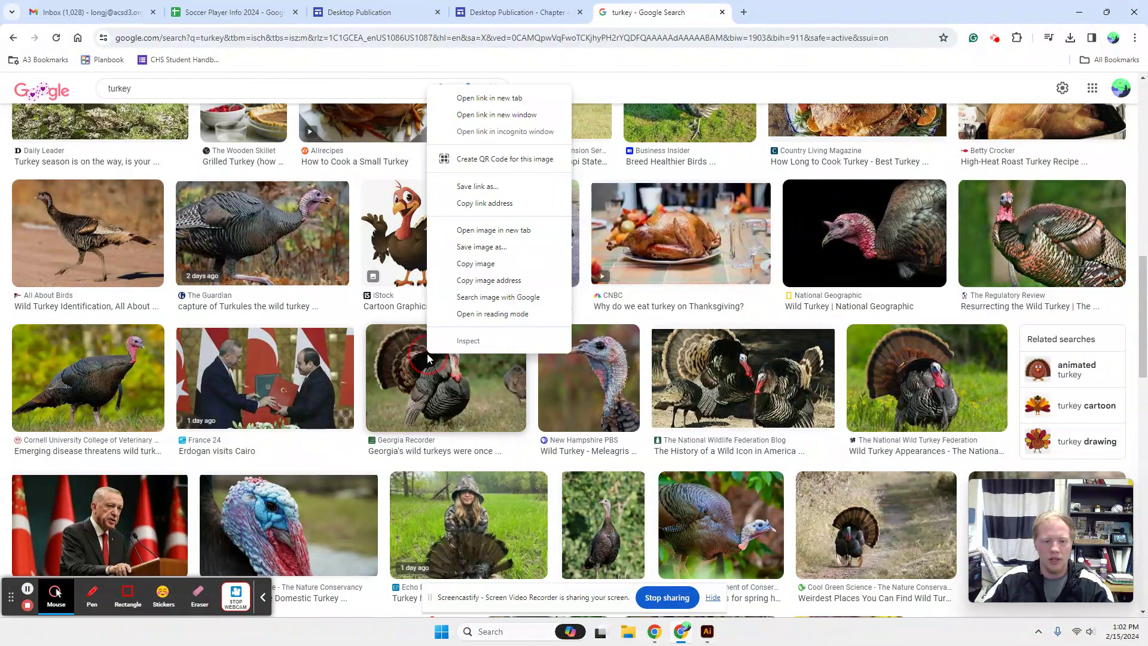
left_click(482, 249)
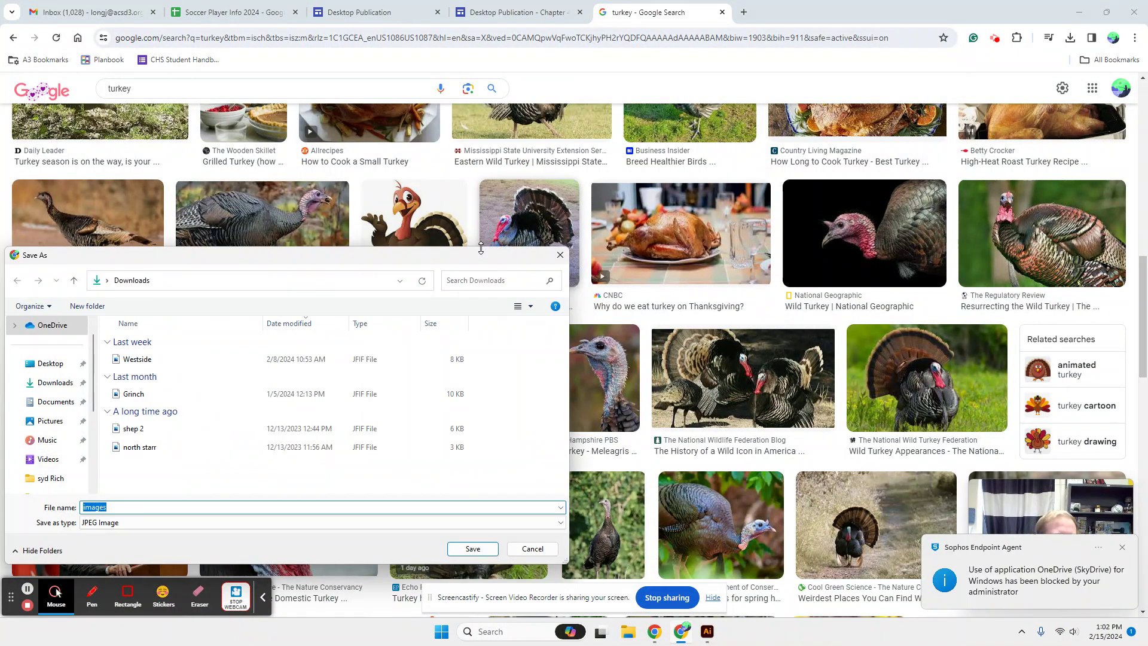
type("tukery")
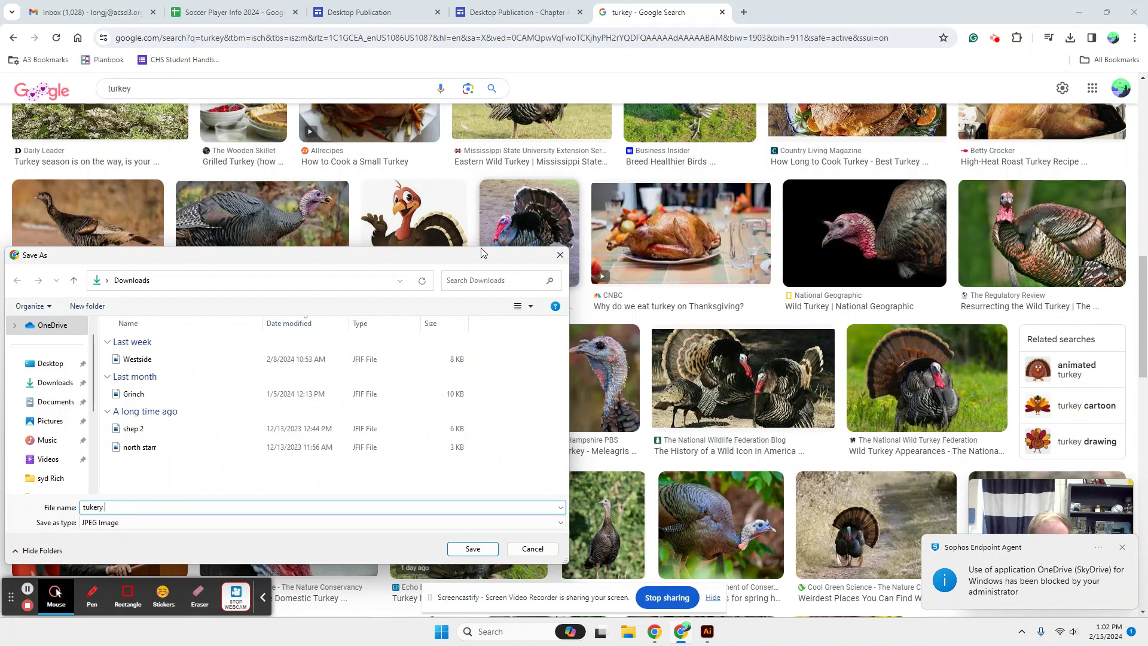
key("BackSpace")
type("rkey")
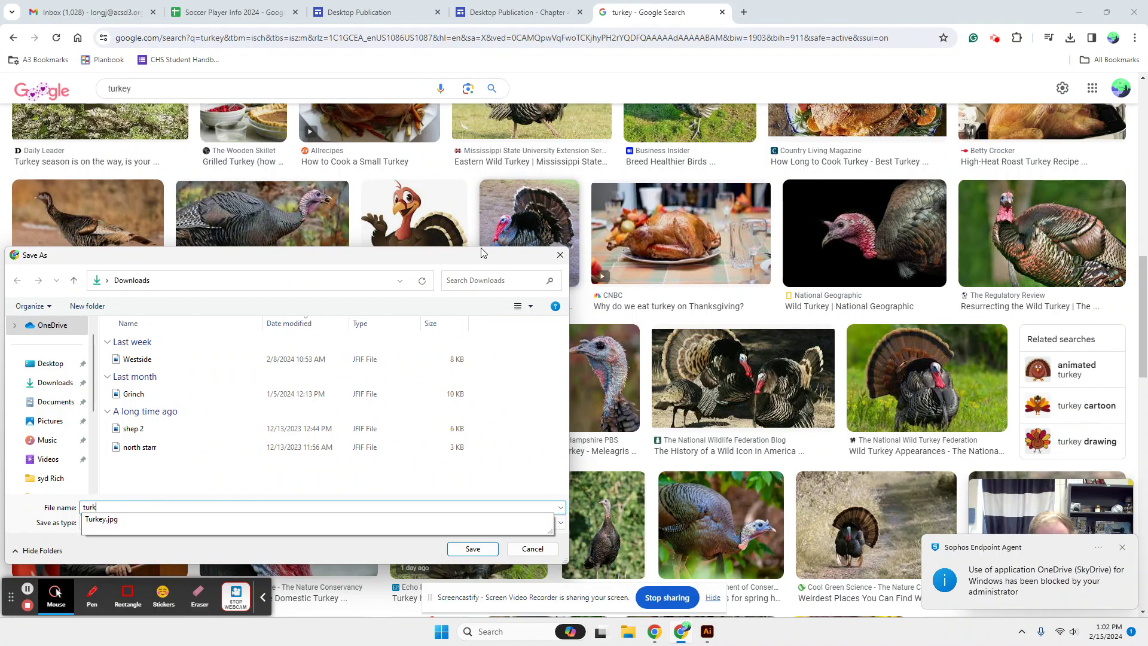
key("Return")
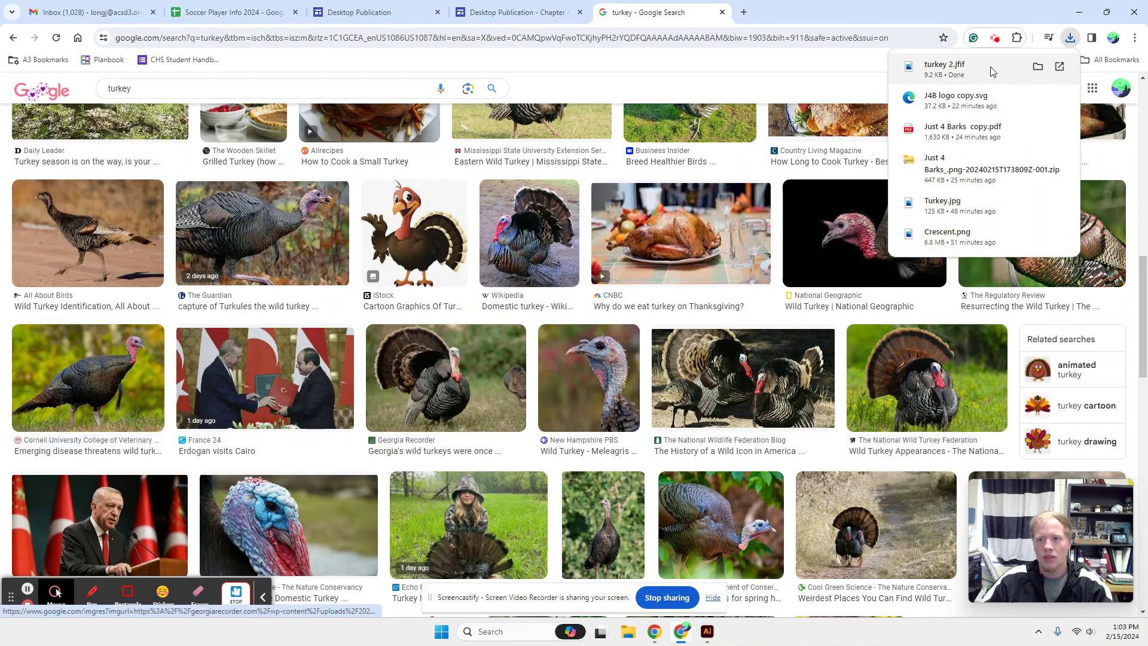
Switch to Illustrator and place the turkey 2 photo from Downloads in Carcoaster Example.ai, on blank artboard space below the Crescent coaster
left_click(718, 638)
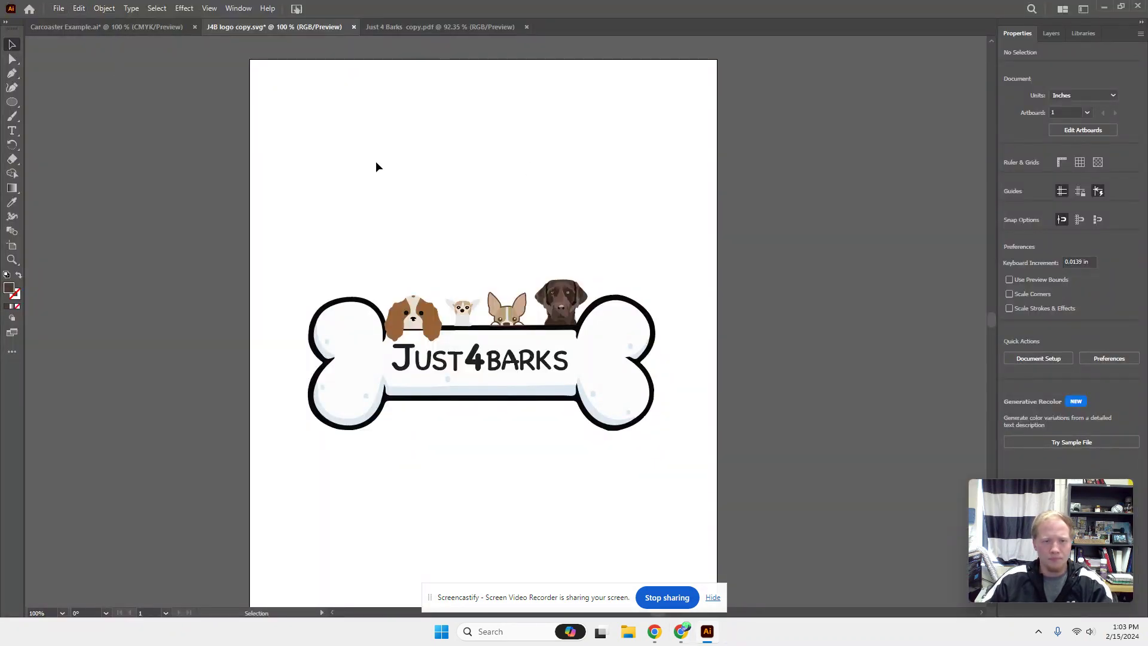
left_click(79, 28)
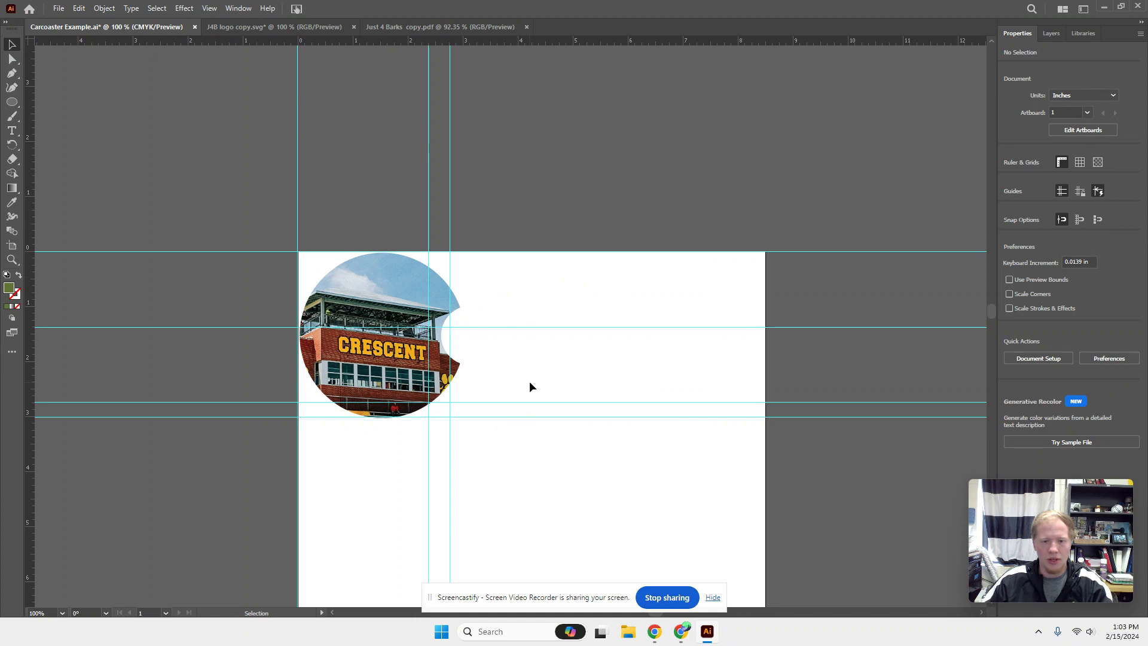
scroll(529, 386, "down", 3)
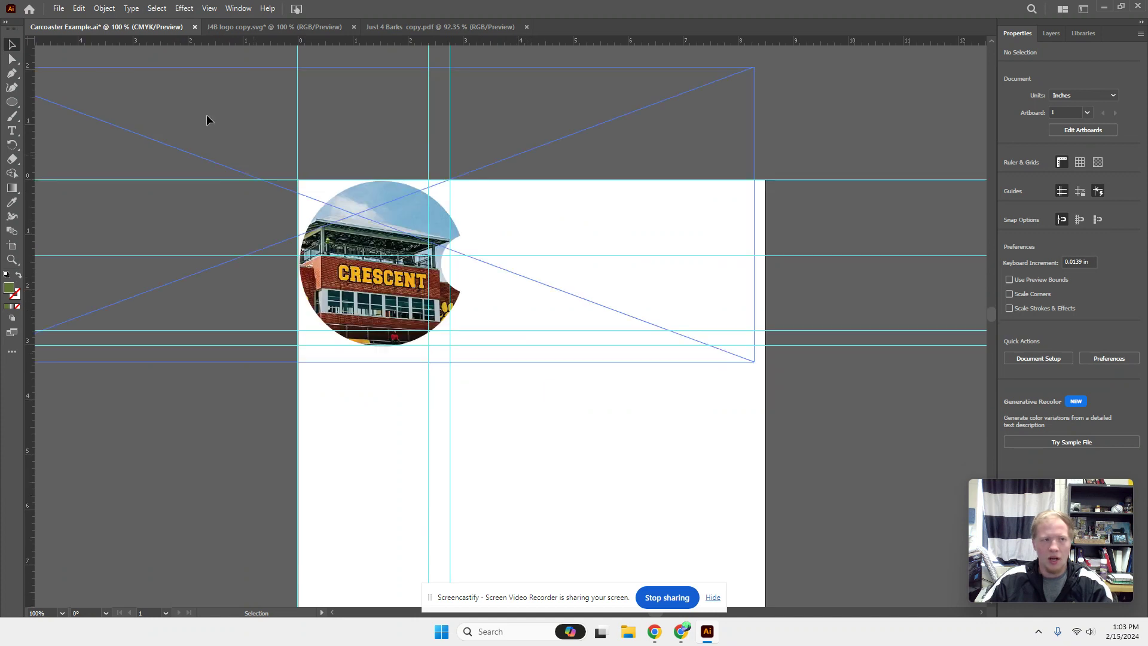
left_click(629, 633)
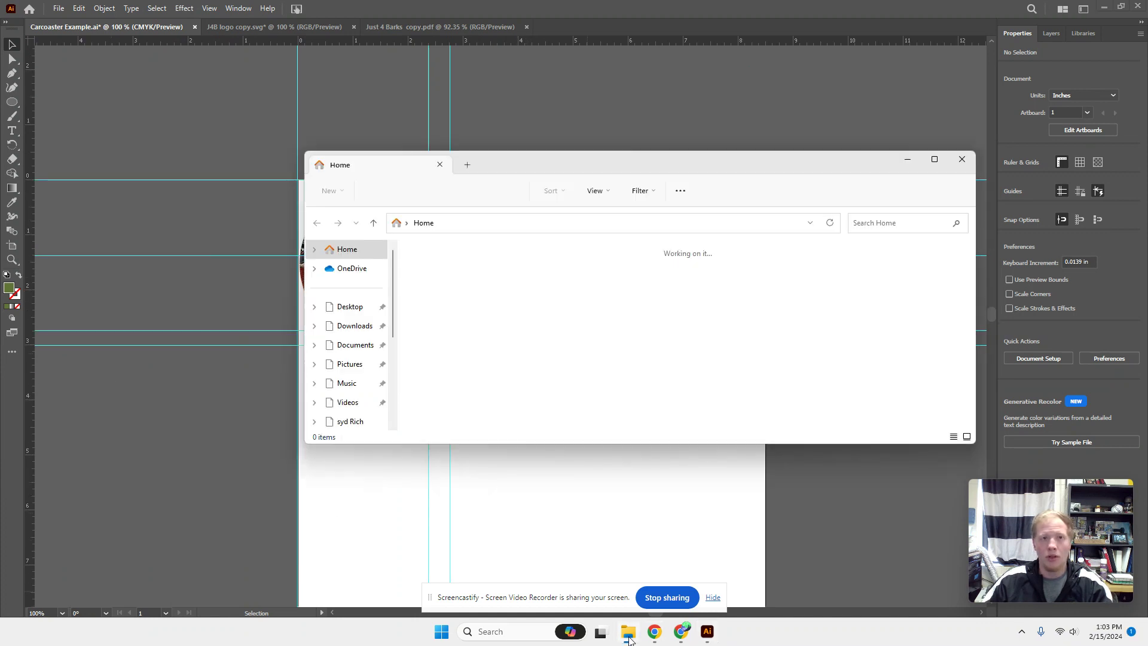
left_click(355, 326)
left_click_drag(452, 281, 610, 443)
left_click(962, 159)
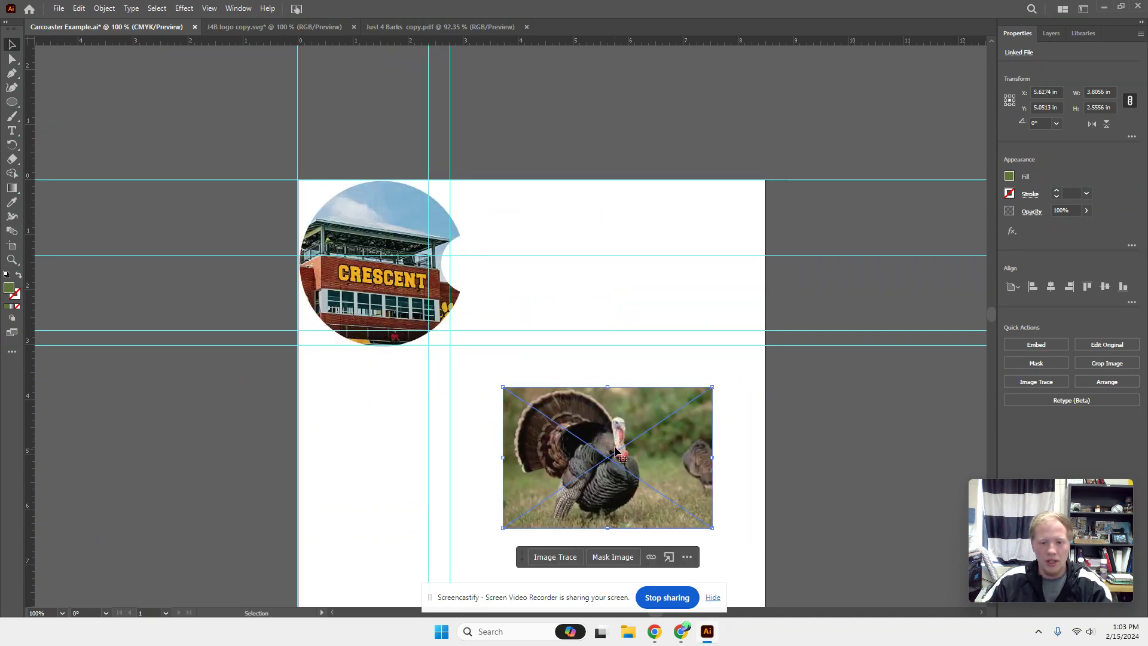
Examine the placed turkey photo at 300% magnification for visible pixels, without its selection outline
key("ctrl+plus")
key("ctrl+plus")
key("ctrl+plus")
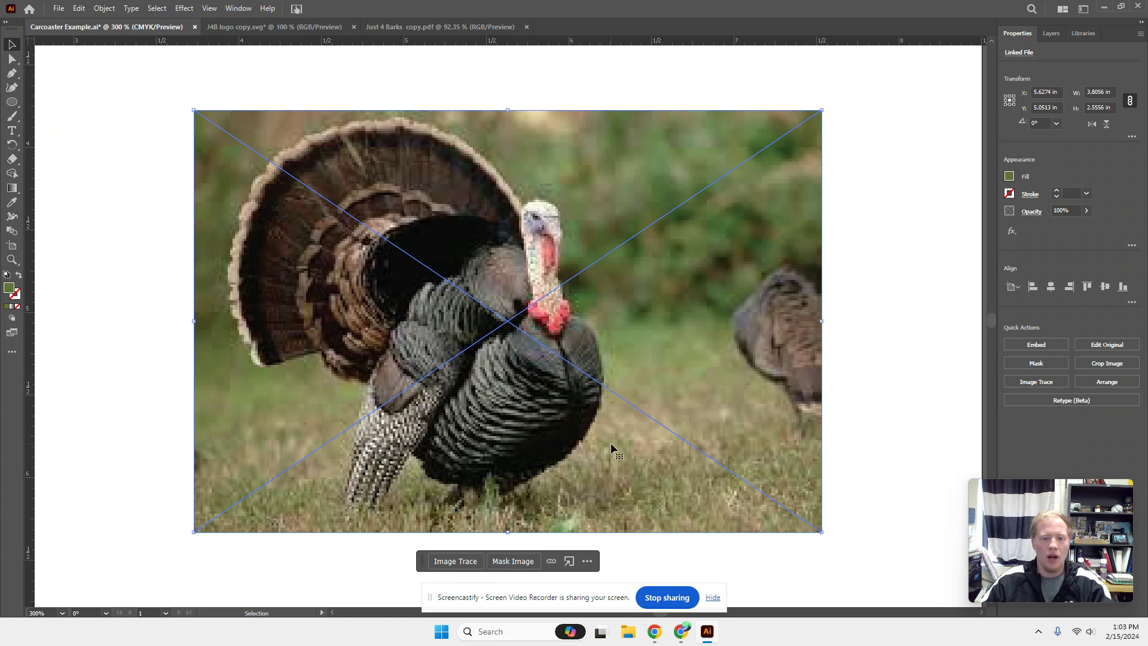
left_click(949, 397)
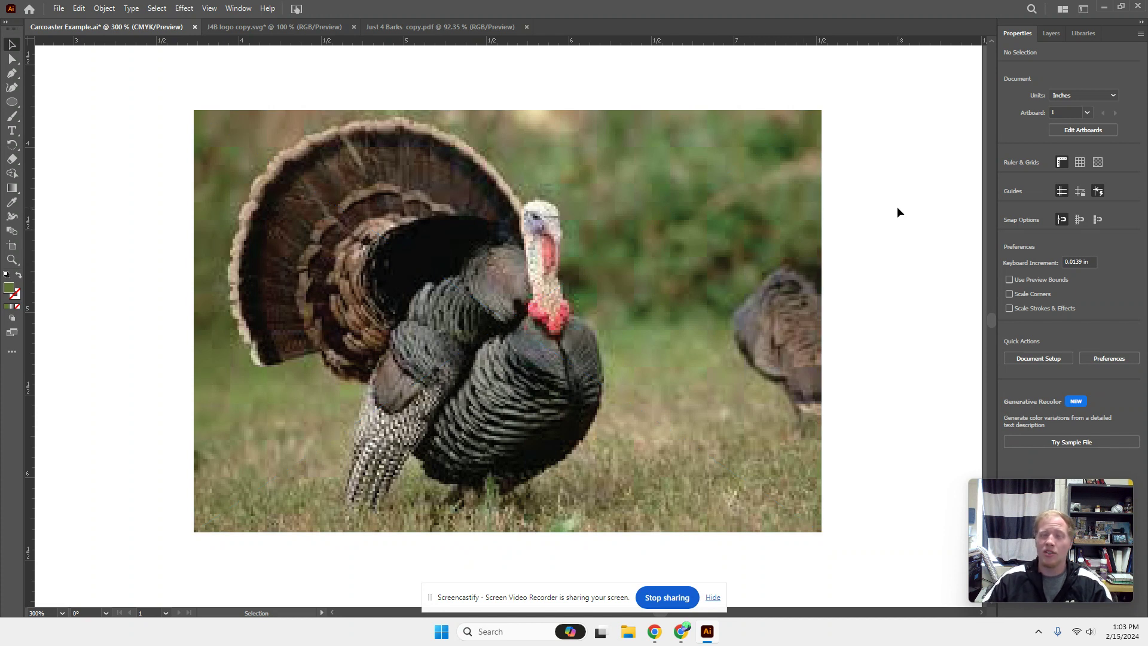
Try an Image Trace of the turkey photo with the 3 Colors preset, and undo it
left_click(654, 290)
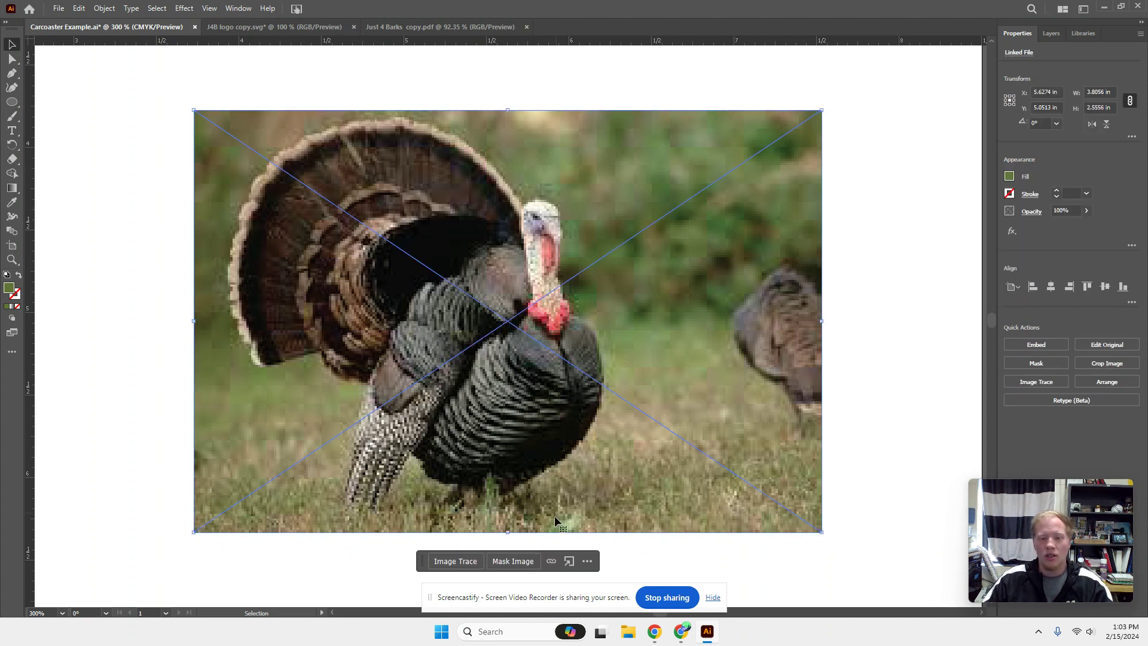
left_click(1050, 383)
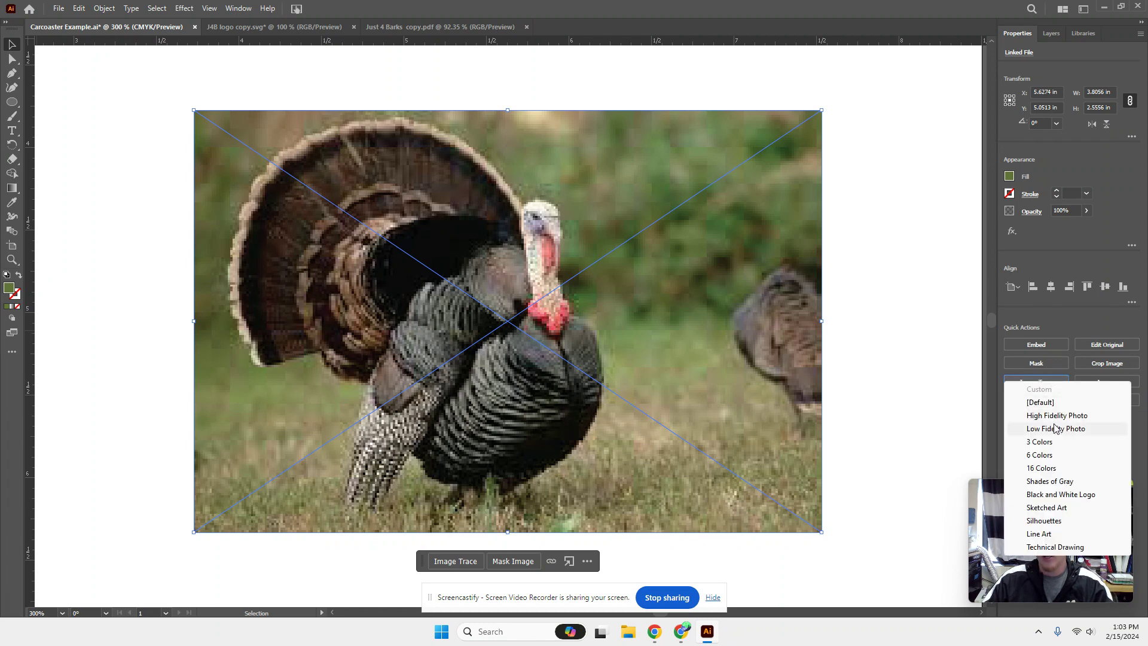
left_click(1051, 443)
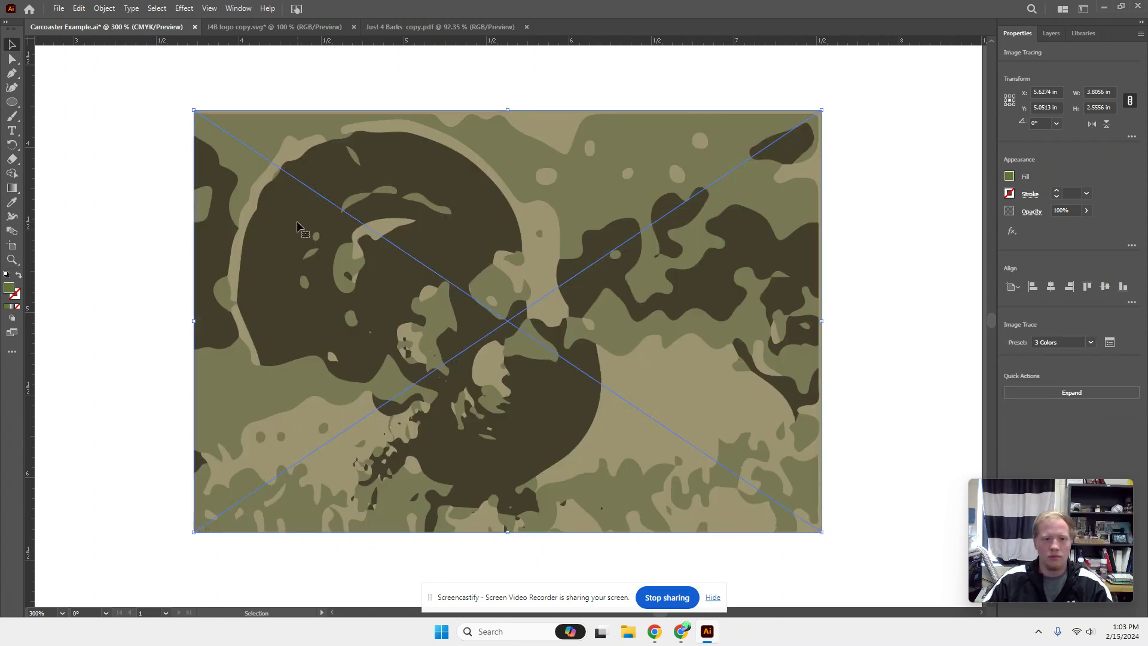
key("ctrl+z")
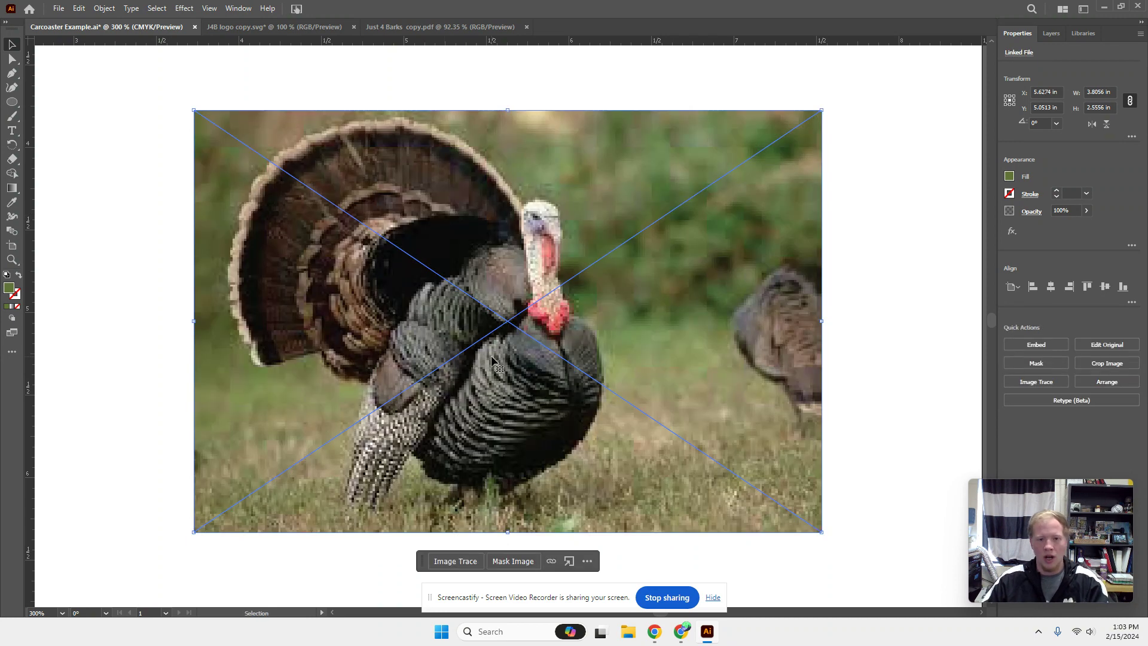
Try an Image Trace of the turkey photo with the Black and White Logo preset, and undo it
left_click(1049, 386)
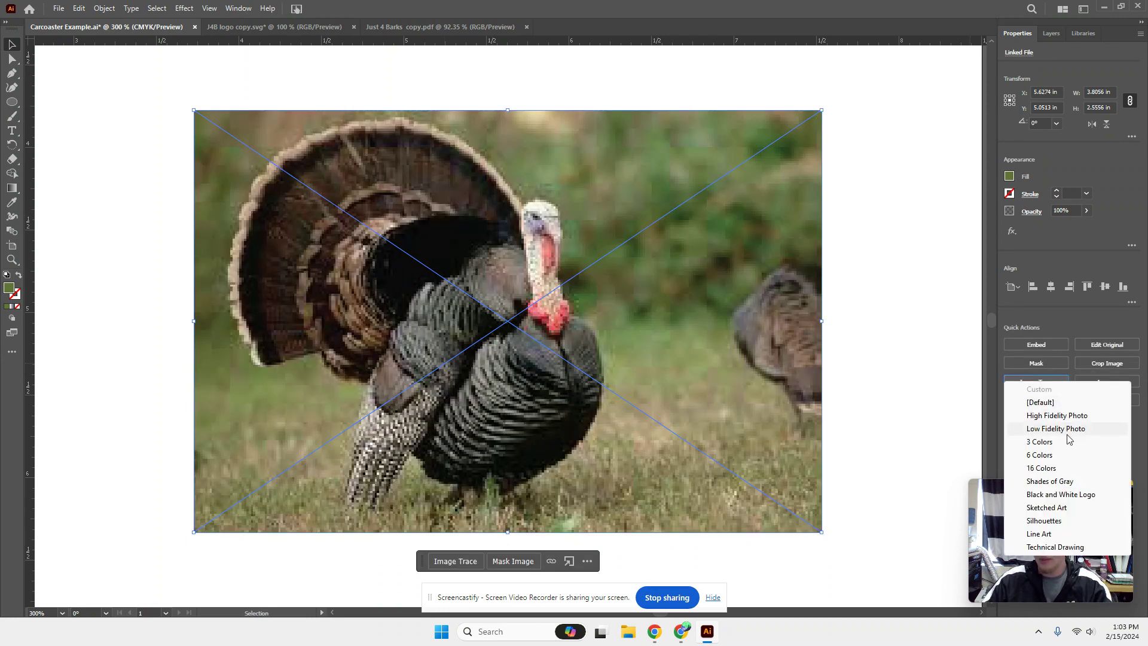
left_click(1066, 495)
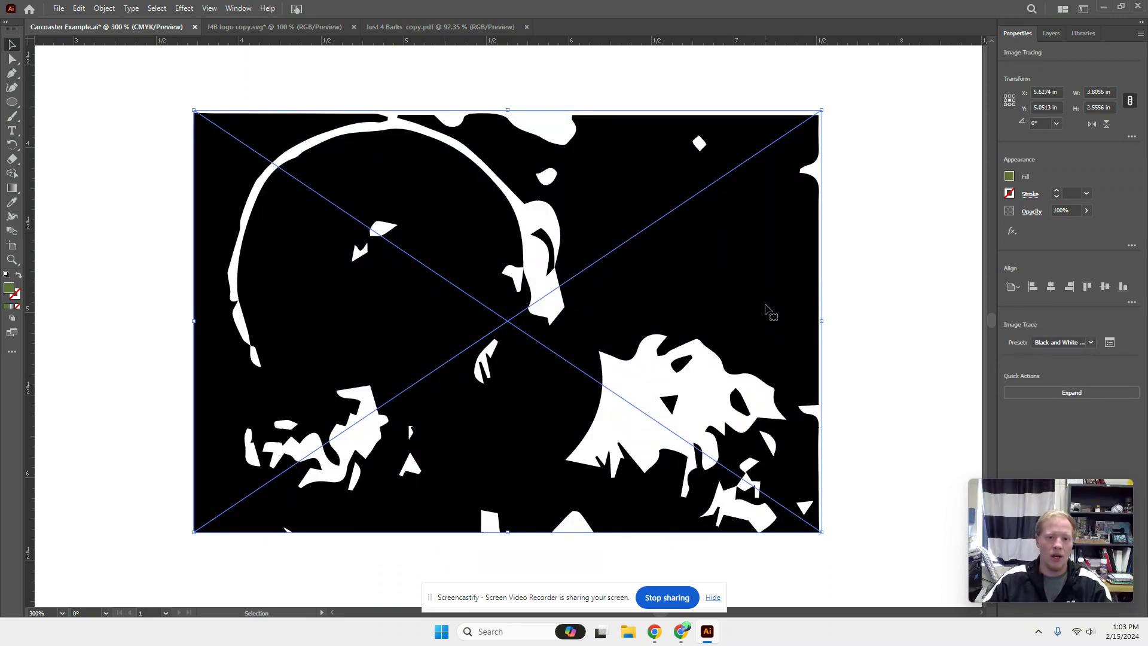
key("ctrl+z")
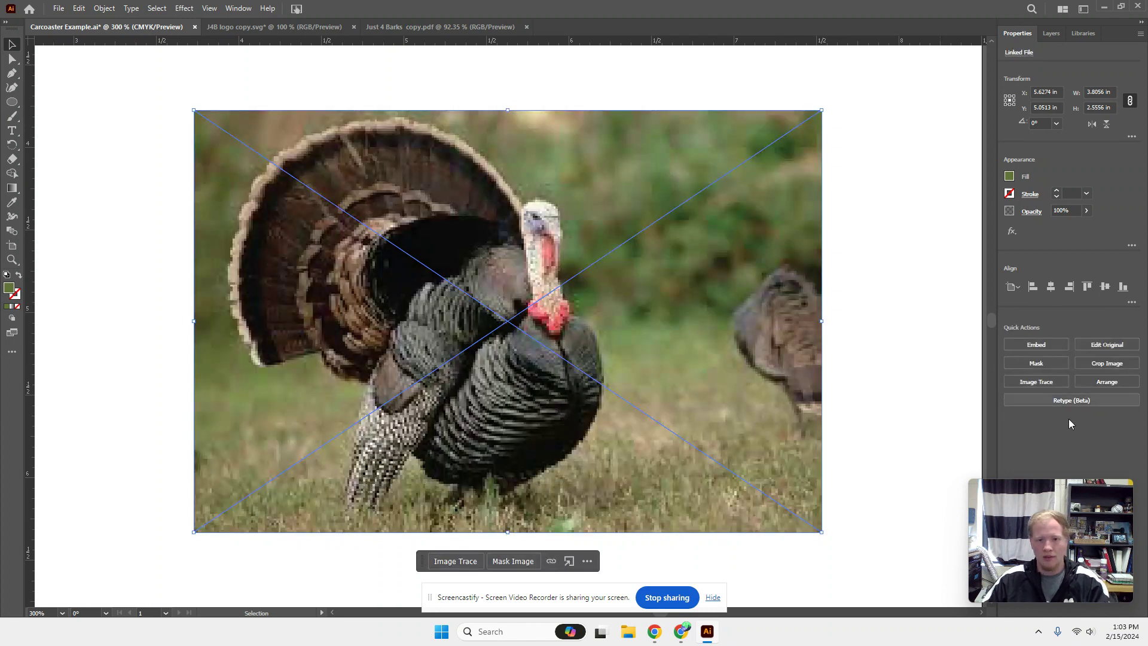
Image Trace the turkey photo with the High Fidelity Photo preset and deselect it to check the result
left_click(1036, 384)
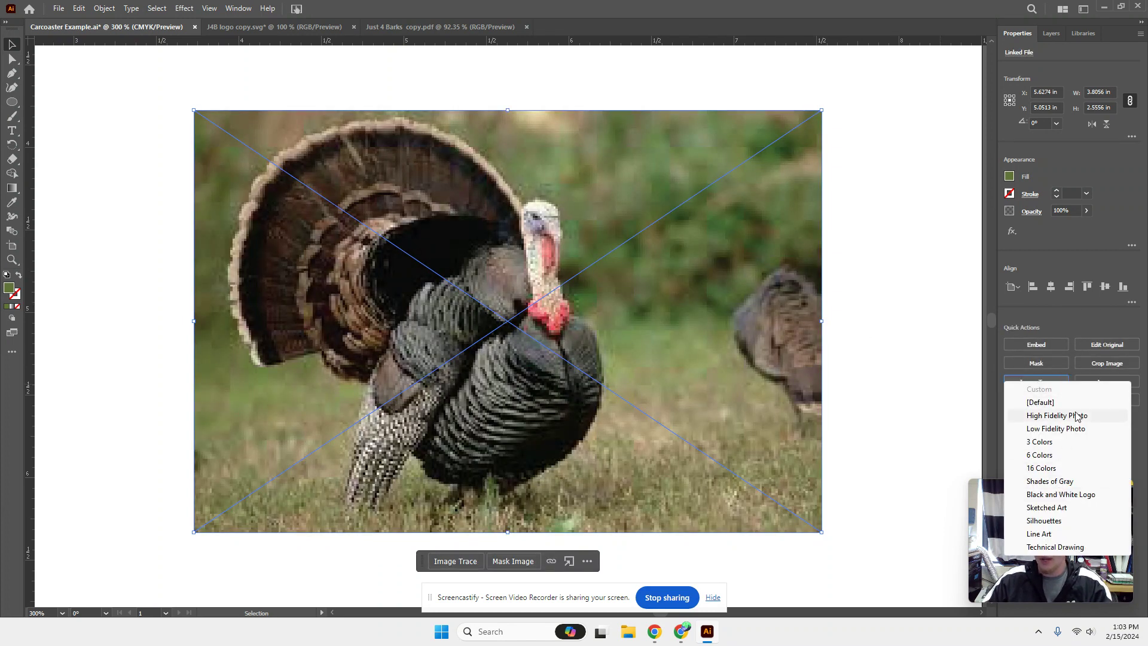
left_click(1077, 415)
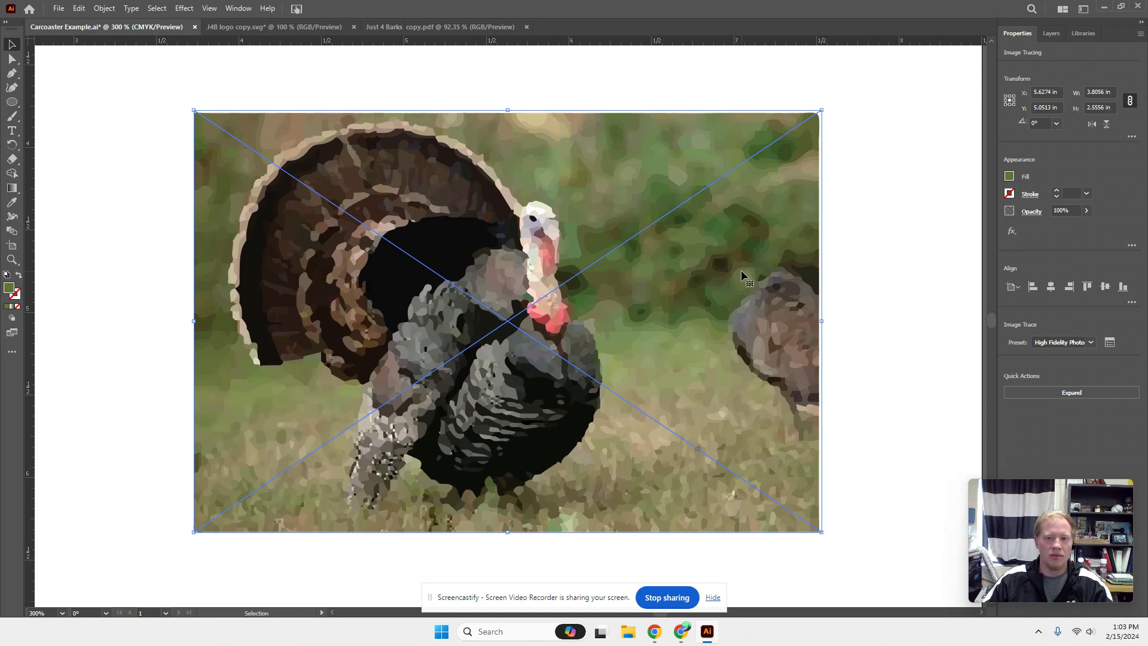
left_click(910, 245)
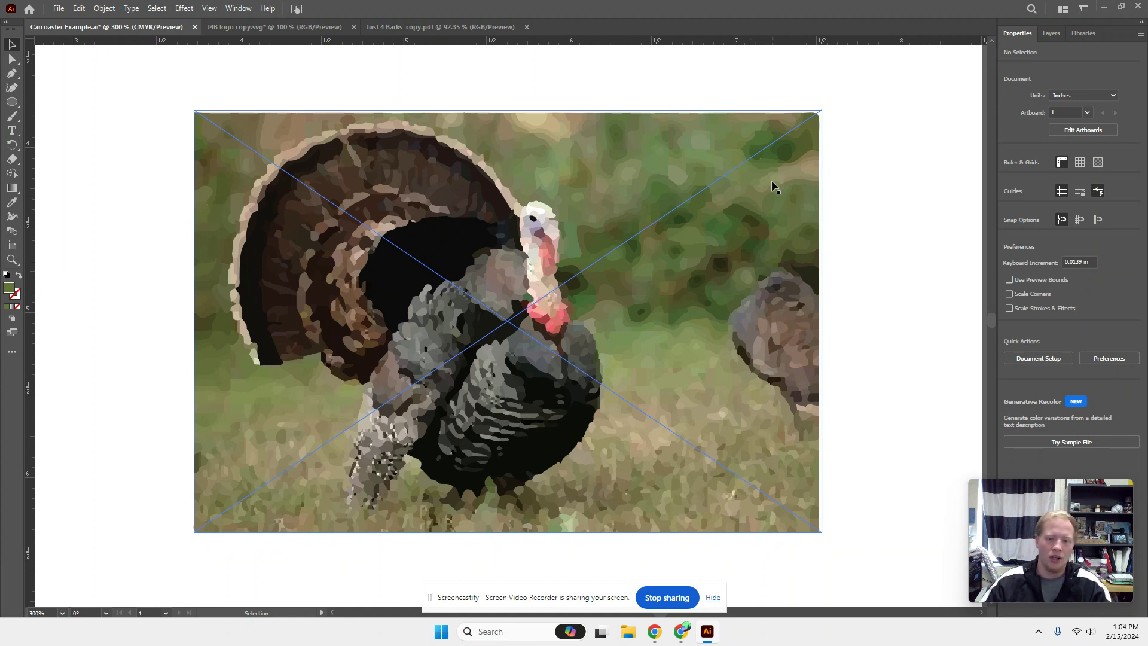
Delete the turkey image from the artboard and bring the Crescent coaster back into view at 100%
left_click(730, 474)
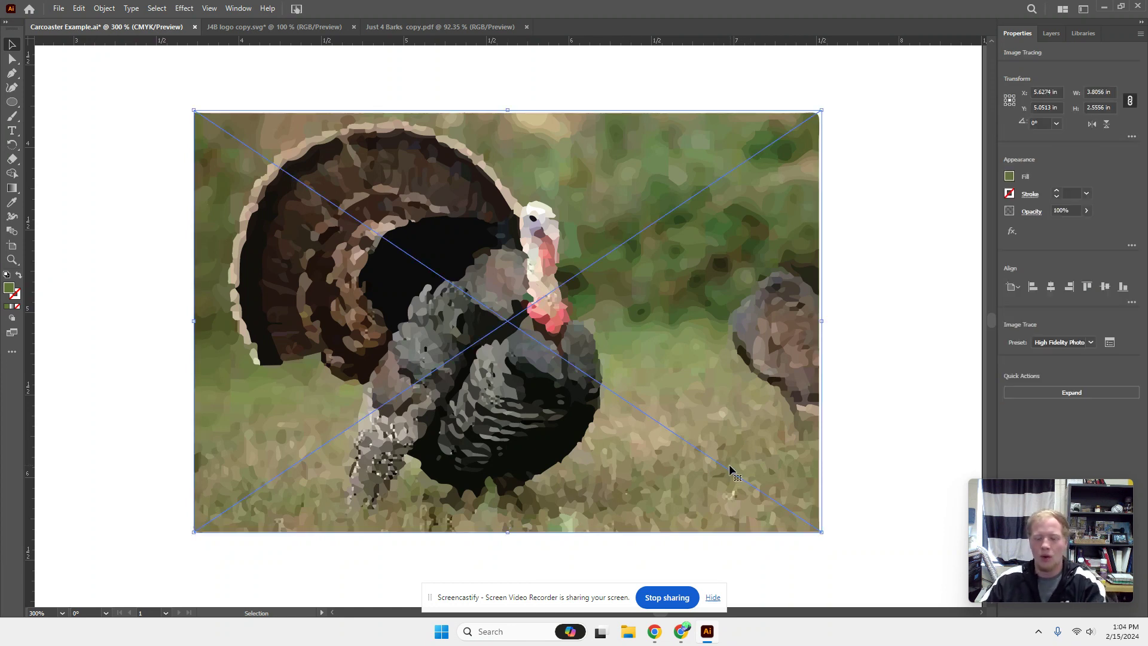
key("Delete")
scroll(799, 358, "up", 1)
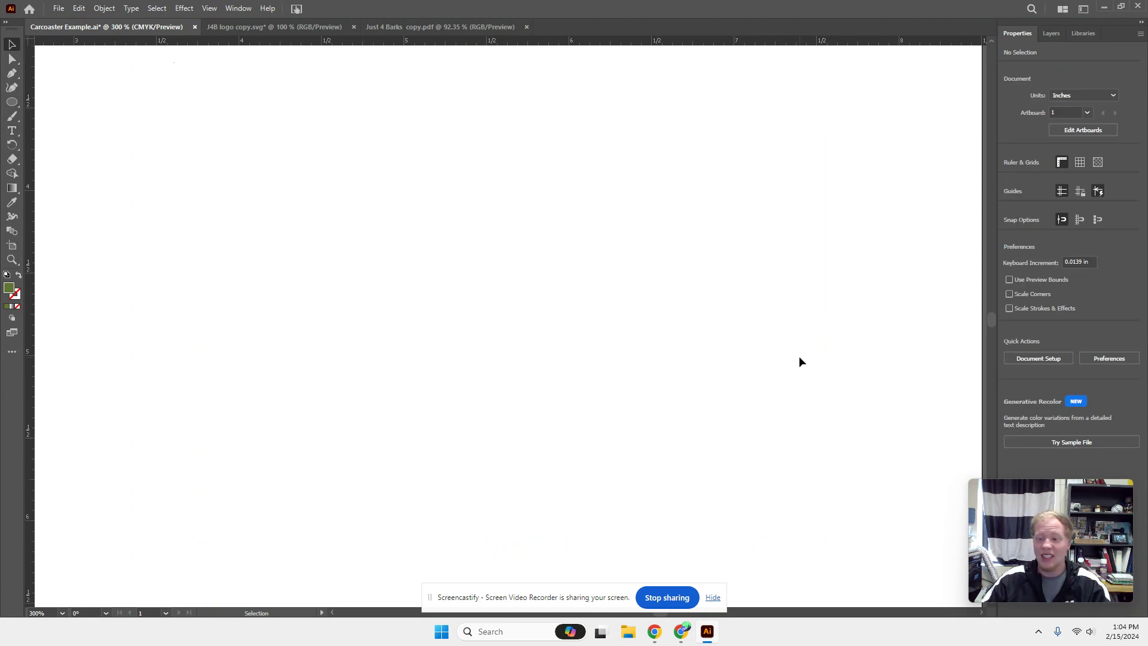
left_click_drag(438, 256, 851, 504)
left_click_drag(596, 368, 737, 494)
left_click_drag(761, 353, 783, 505)
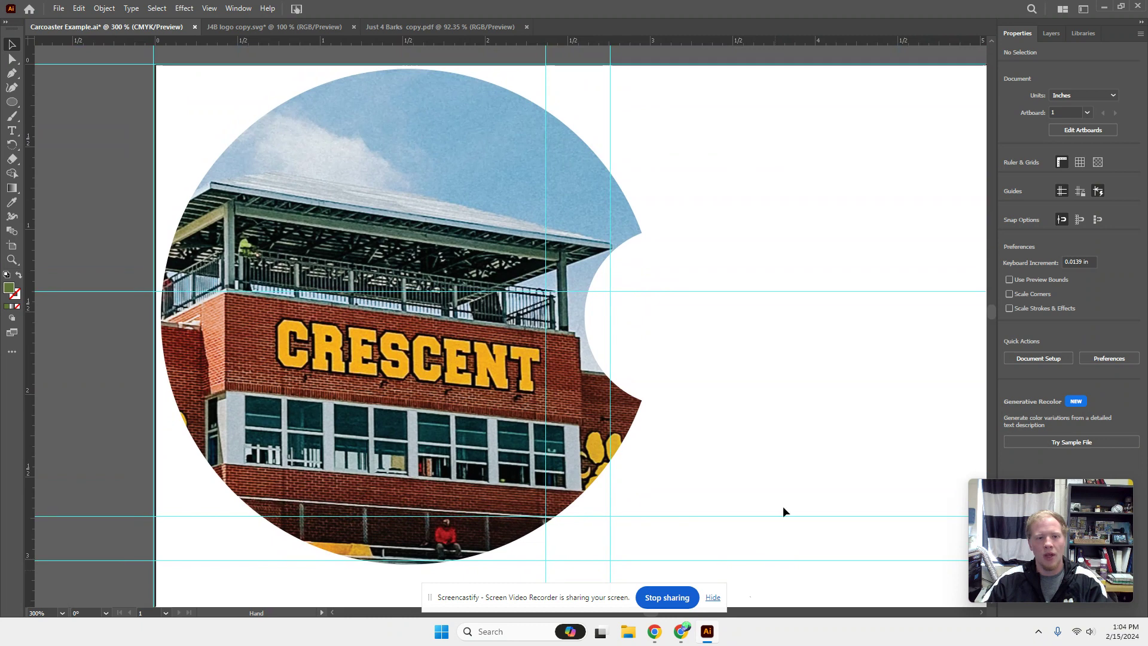
key("ctrl+minus")
key("ctrl+minus")
key("ctrl+minus")
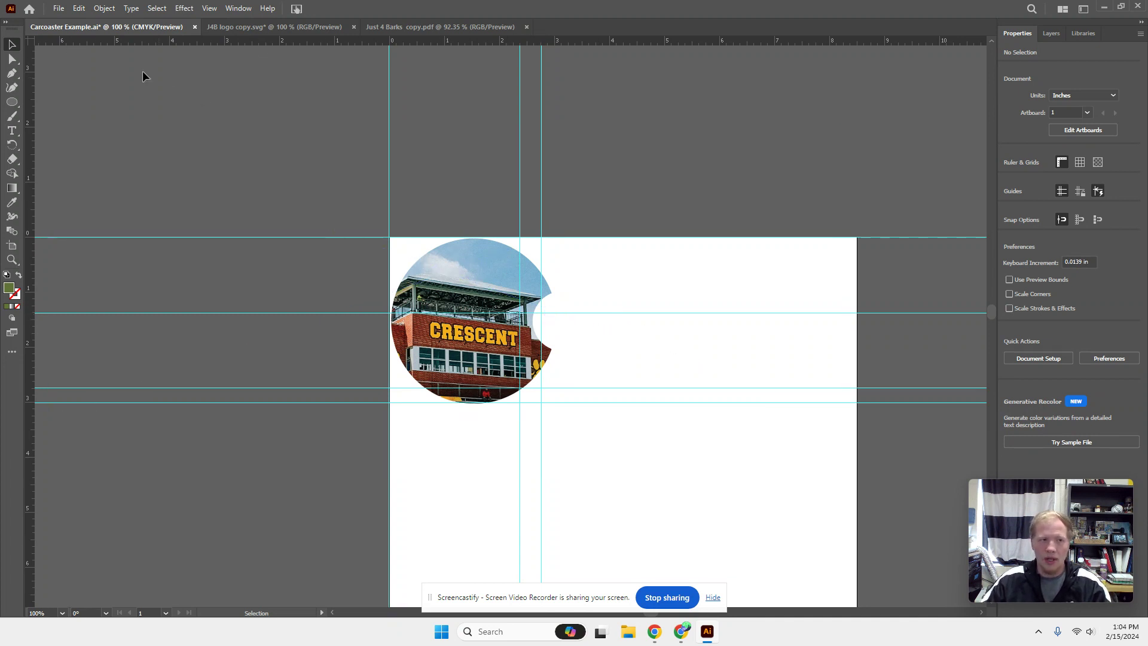
Create a new Letter document, 8.5 x 11 in, named "Car Coasters"
left_click(27, 10)
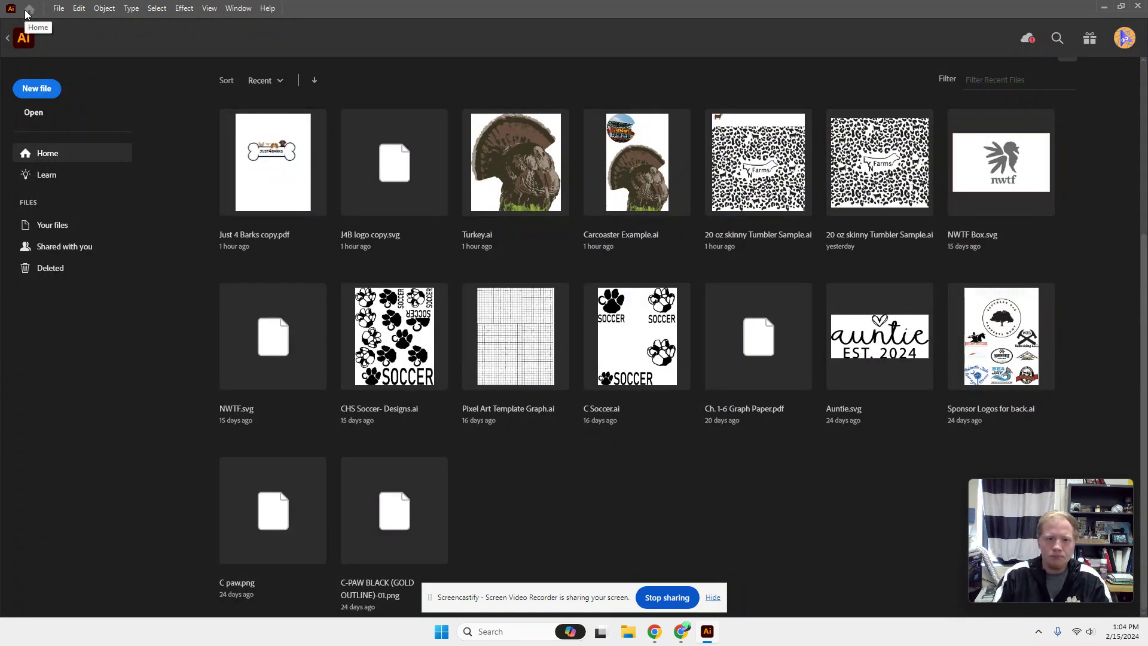
left_click(24, 93)
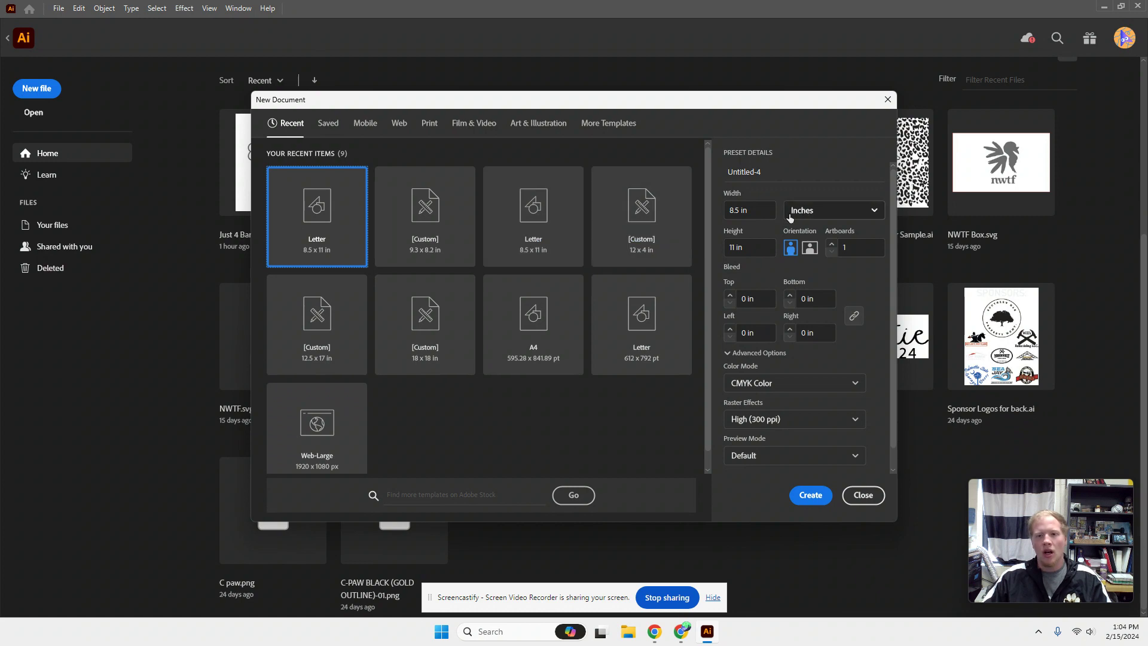
left_click(772, 171)
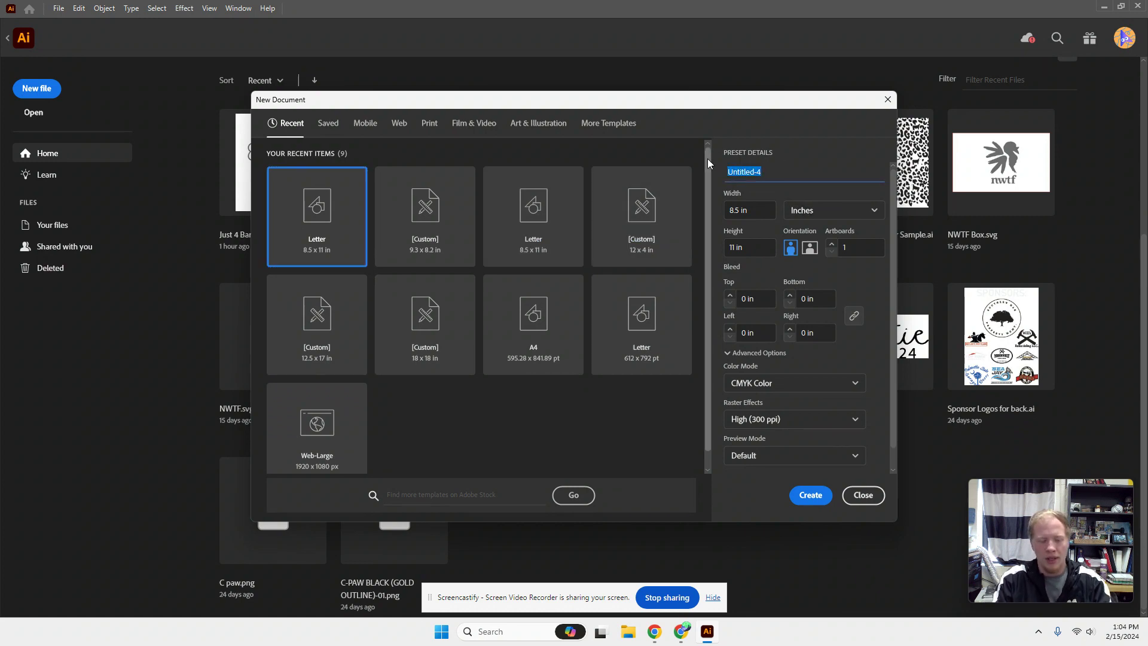
type("Car Coasters")
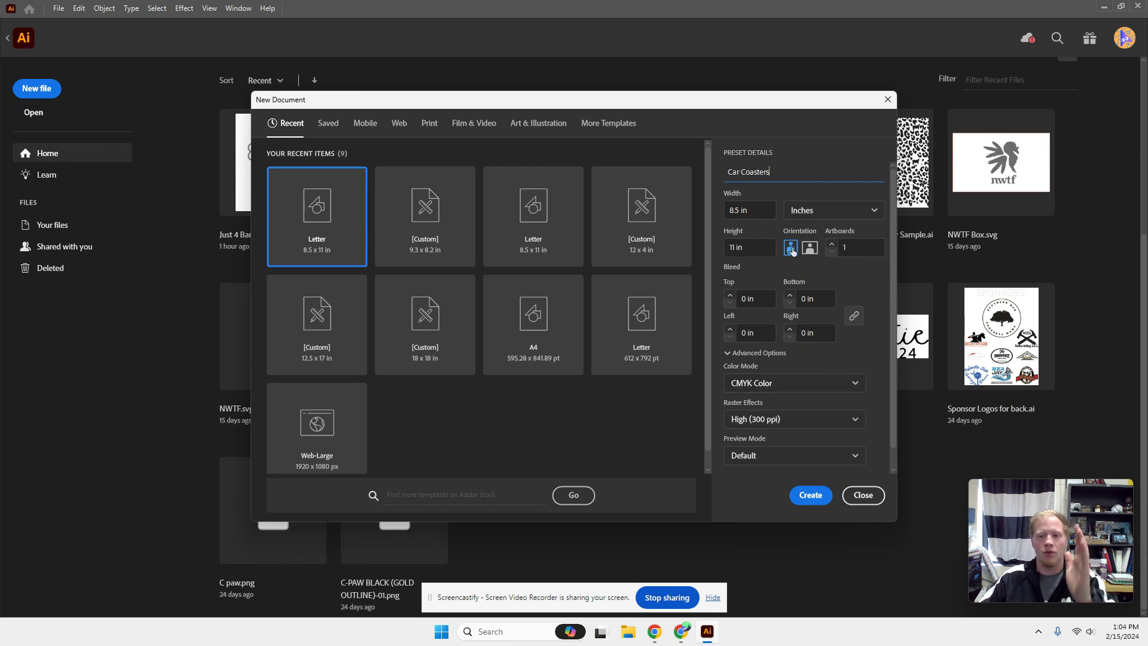
left_click(811, 495)
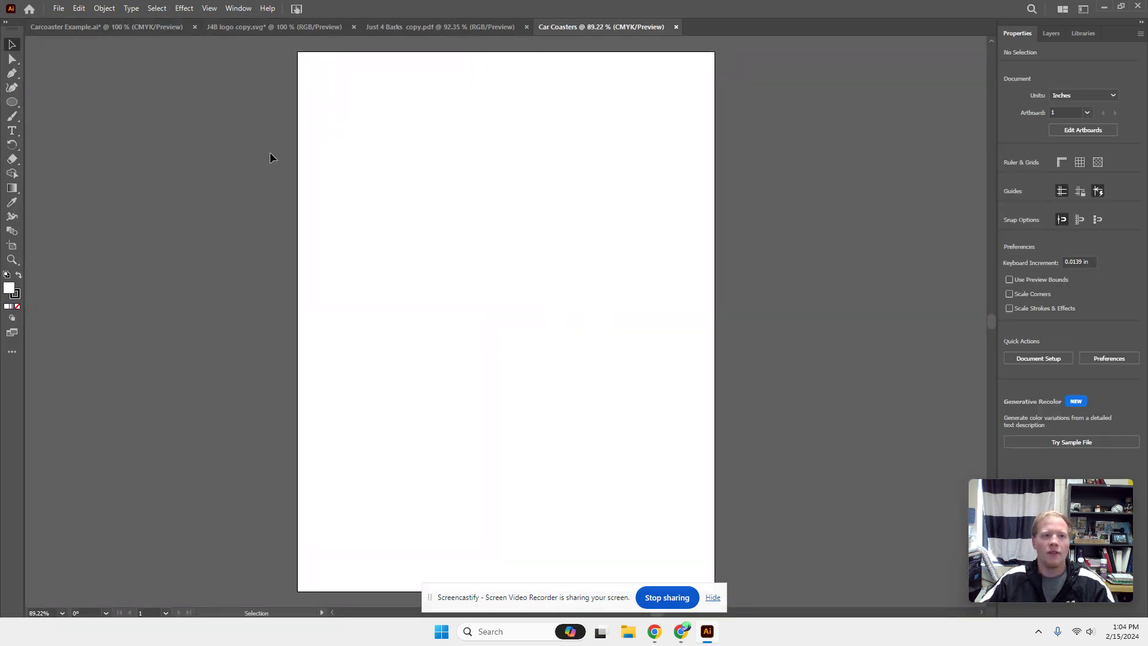
Show the rulers in the Car Coasters document
left_click(210, 9)
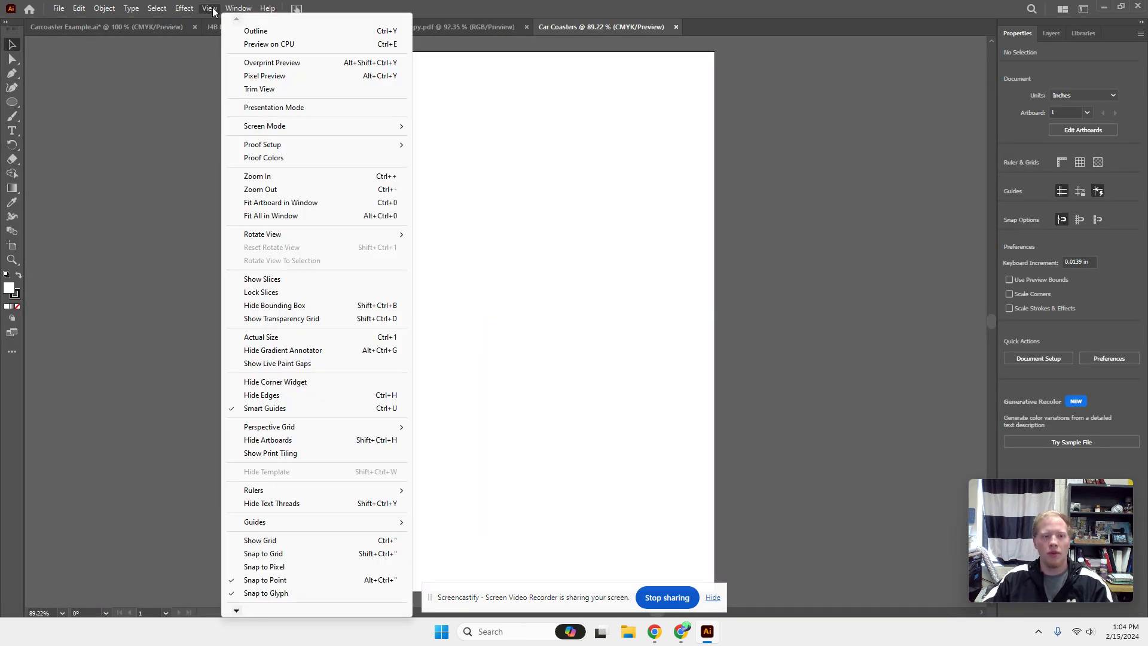
mouse_move(297, 522)
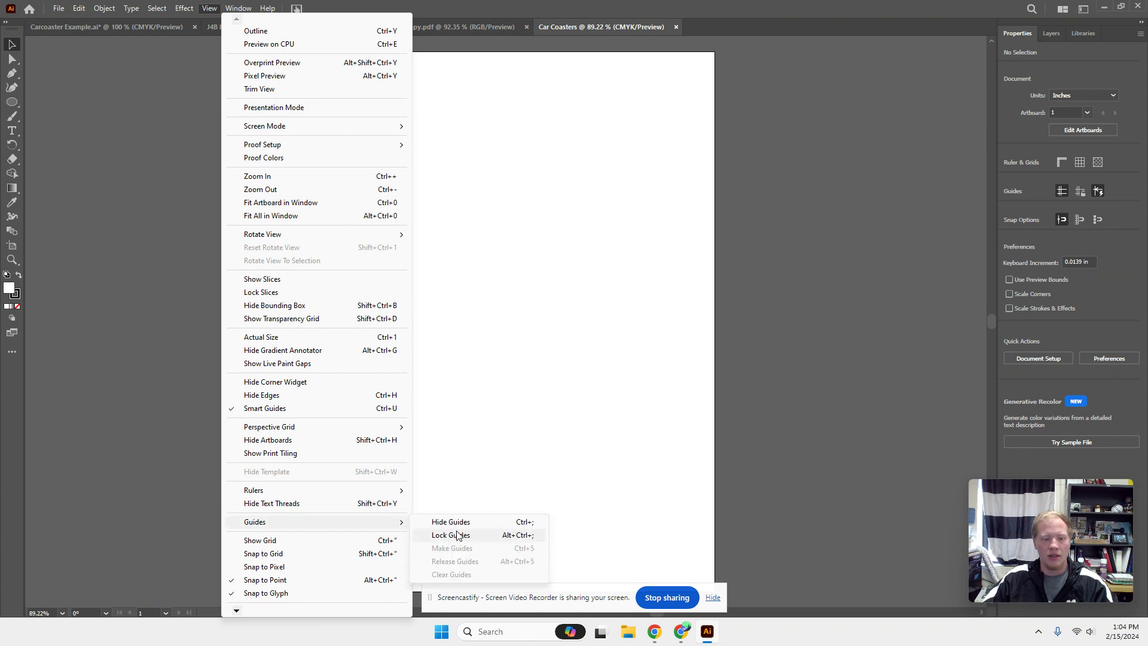
mouse_move(400, 491)
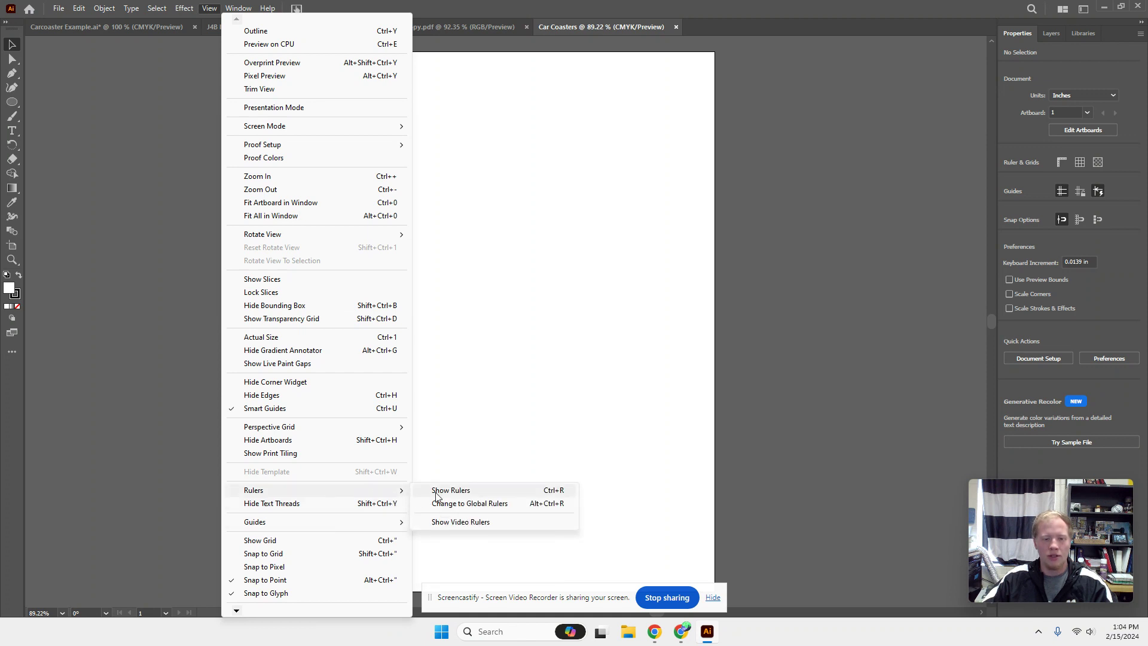
left_click(436, 492)
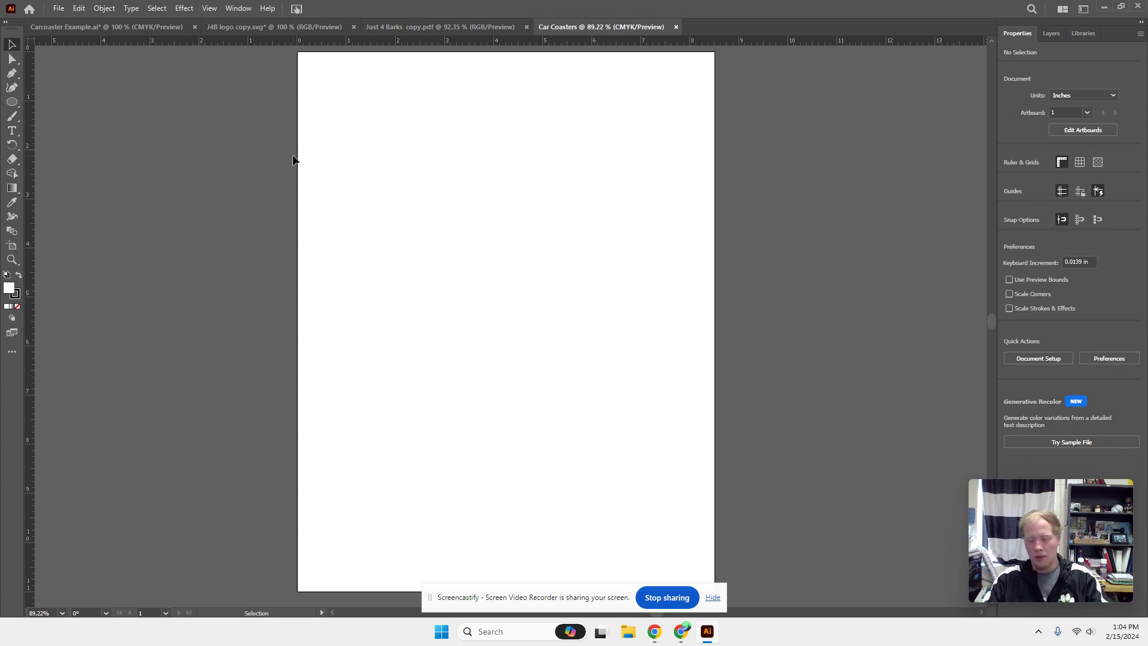
Place a vertical guide and a horizontal guide, each at about 2.75 in from the artboard's upper-left corner
key("ctrl+plus")
key("ctrl+plus")
key("ctrl+plus")
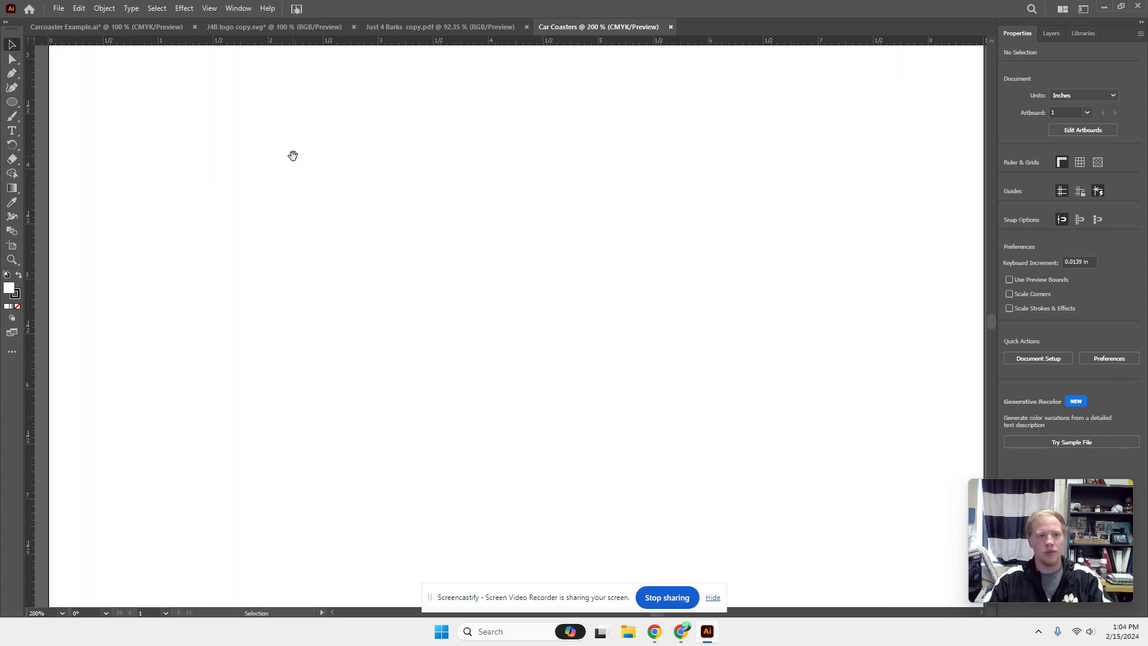
left_click_drag(293, 156, 505, 574)
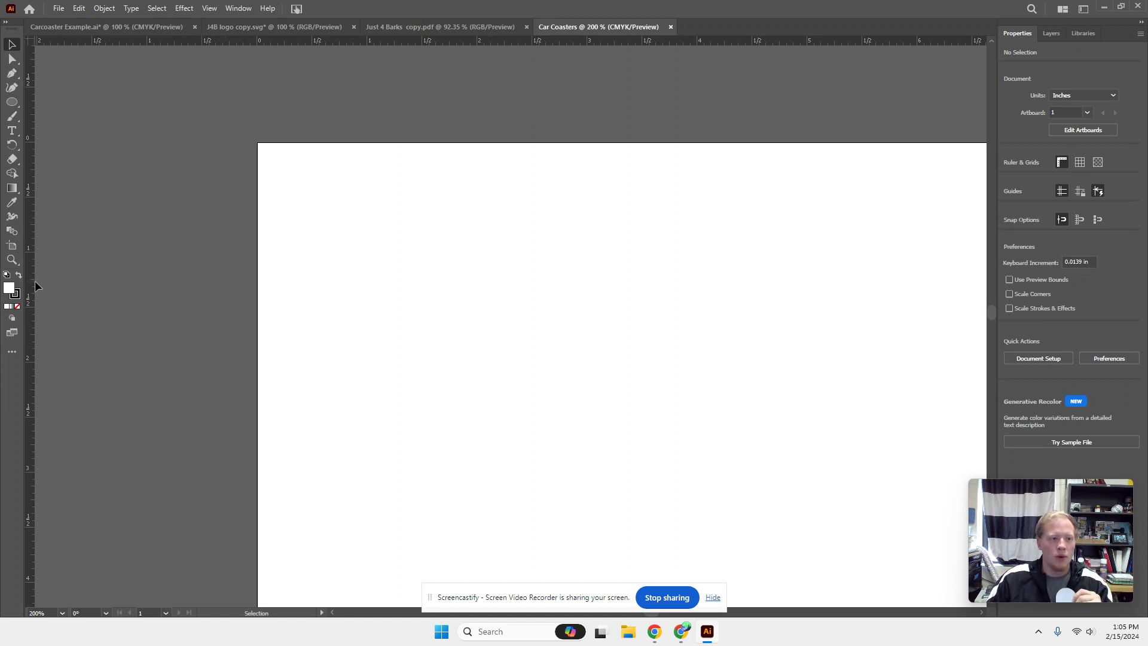
left_click_drag(31, 285, 560, 312)
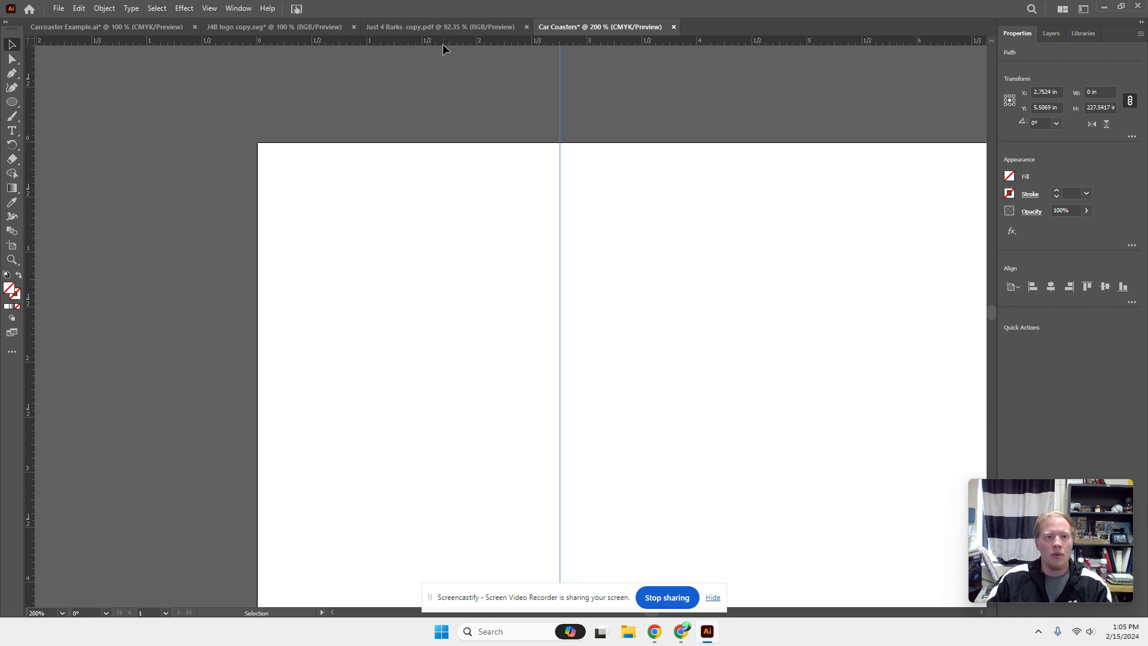
left_click_drag(442, 41, 413, 445)
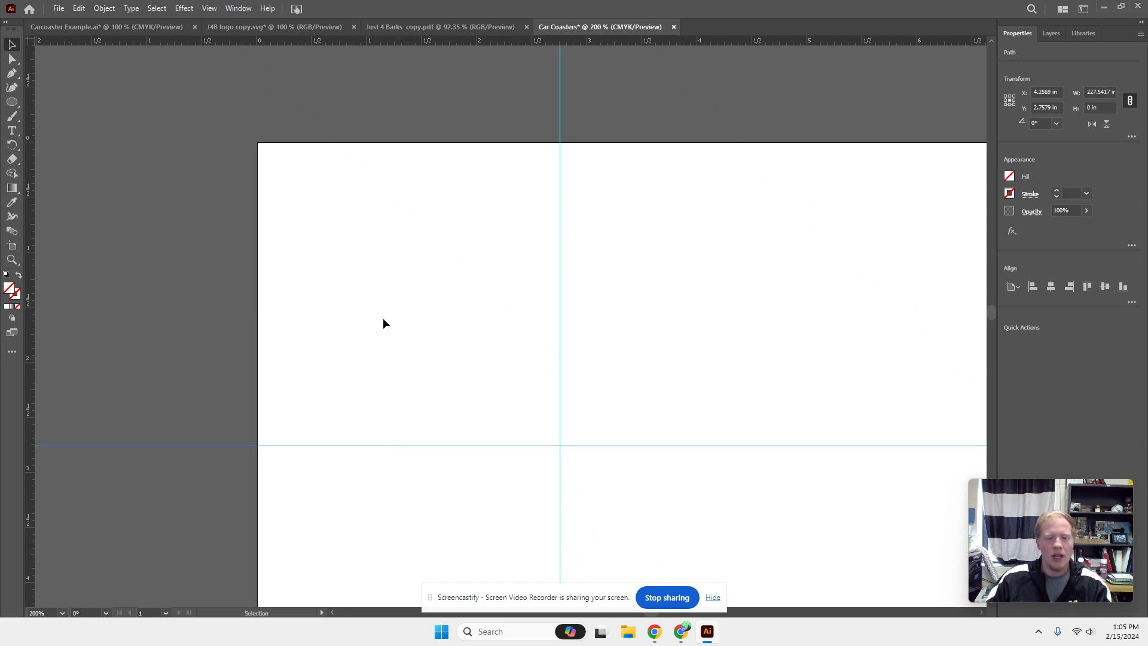
Create a circle 2.75 in wide and 2.75 in high with the Ellipse tool
left_click(15, 105)
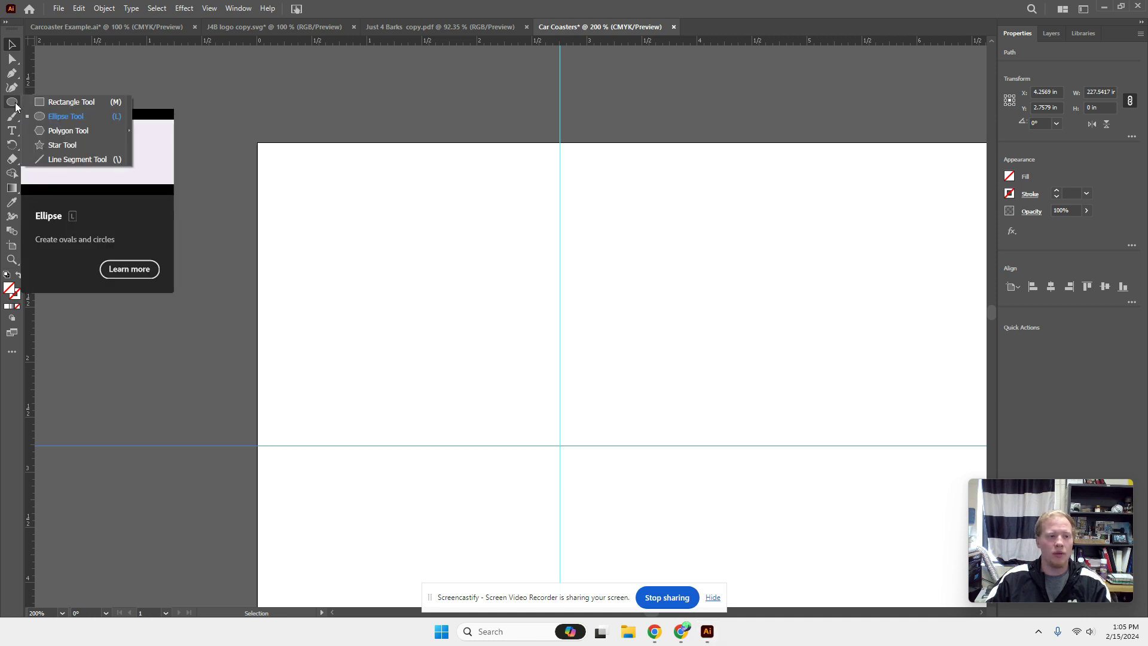
left_click(62, 118)
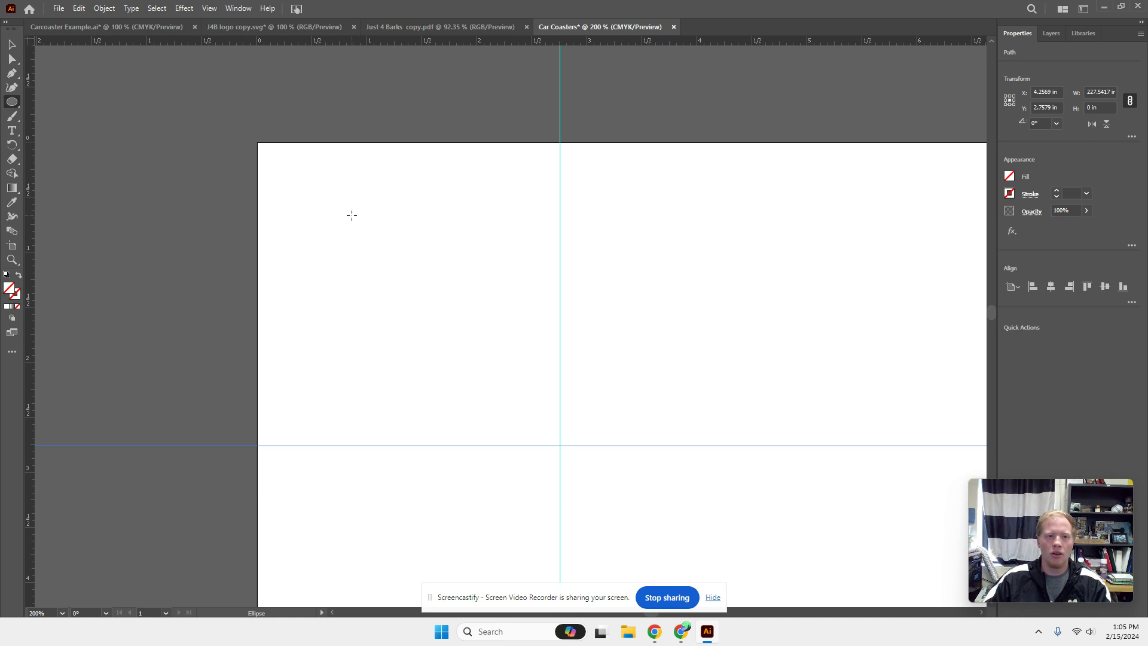
left_click(352, 215)
type("2.75")
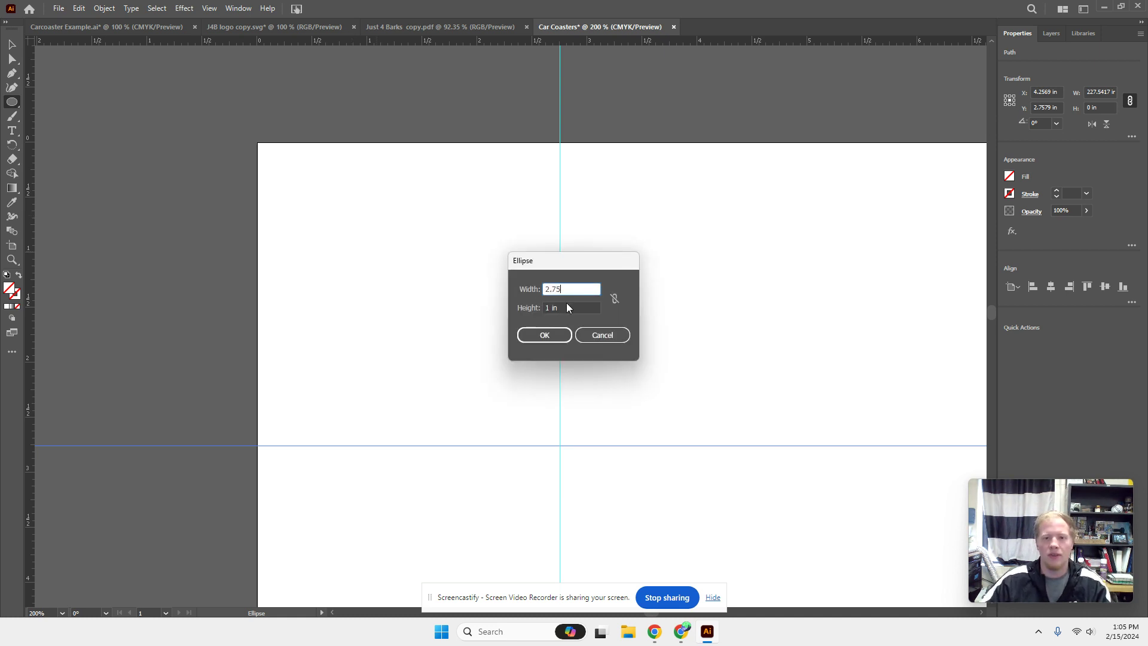
key("Tab")
type("2.7")
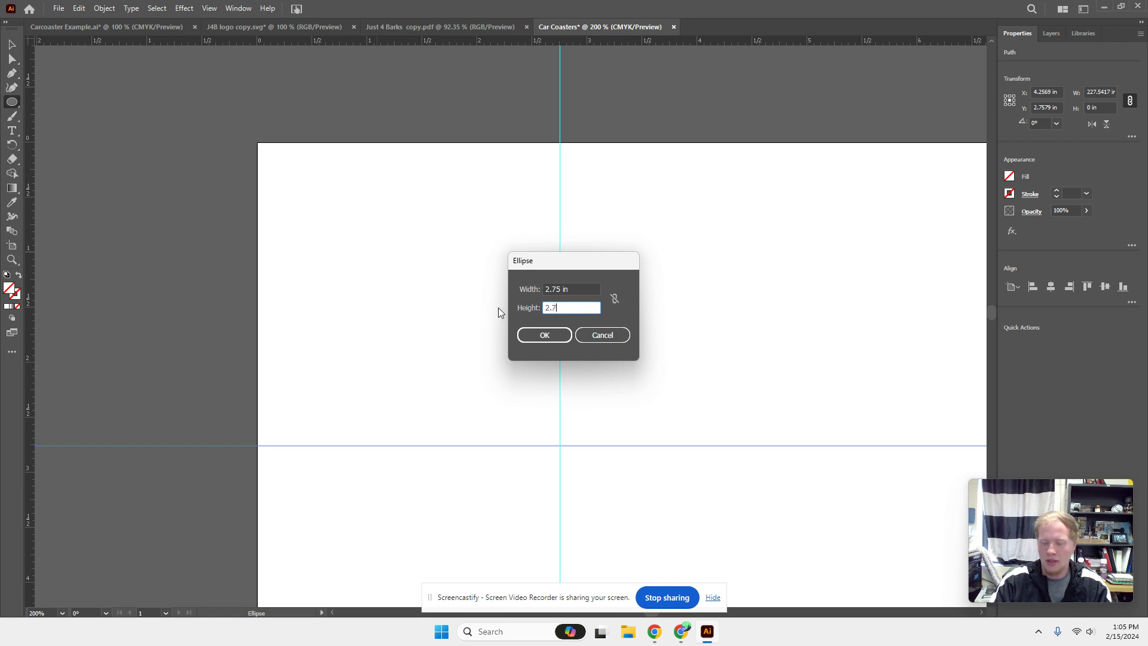
type("5")
key("Return")
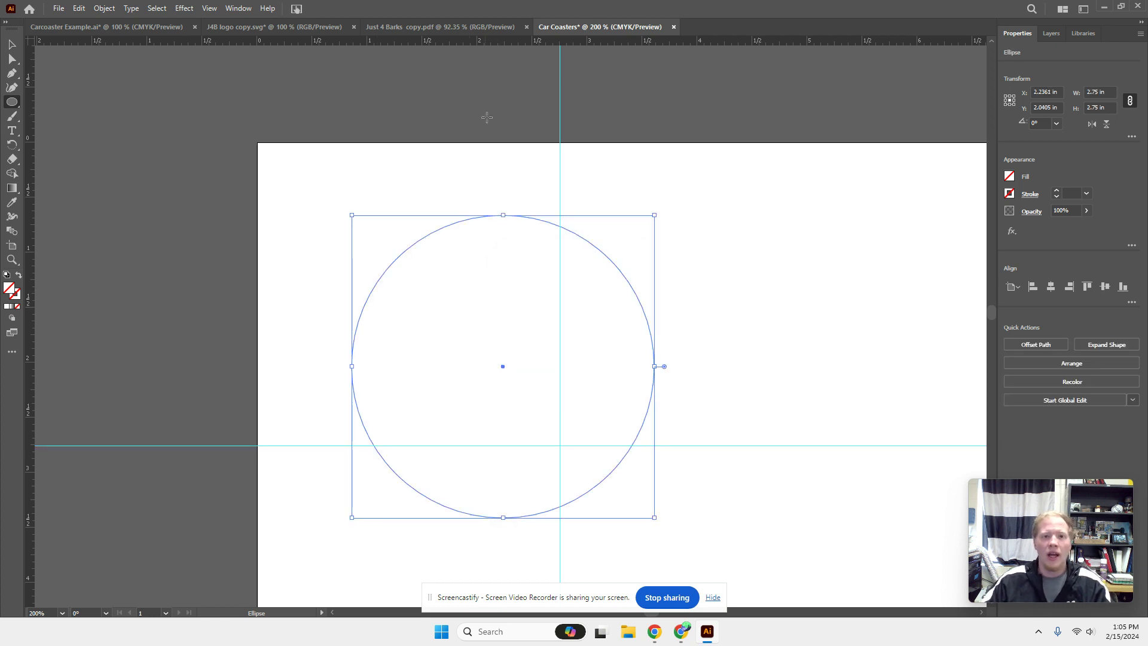
Give the 2.75 in circle a 1 pt stroke and fit it between the artboard's upper-left corner and the two guides
key("v")
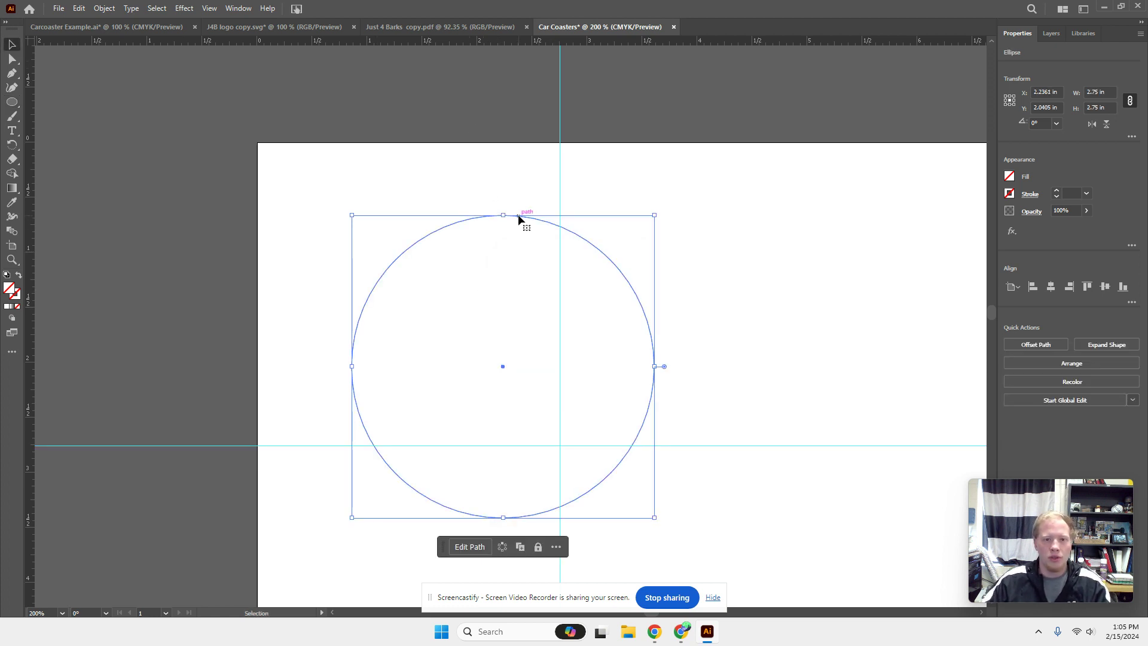
left_click_drag(519, 219, 462, 174)
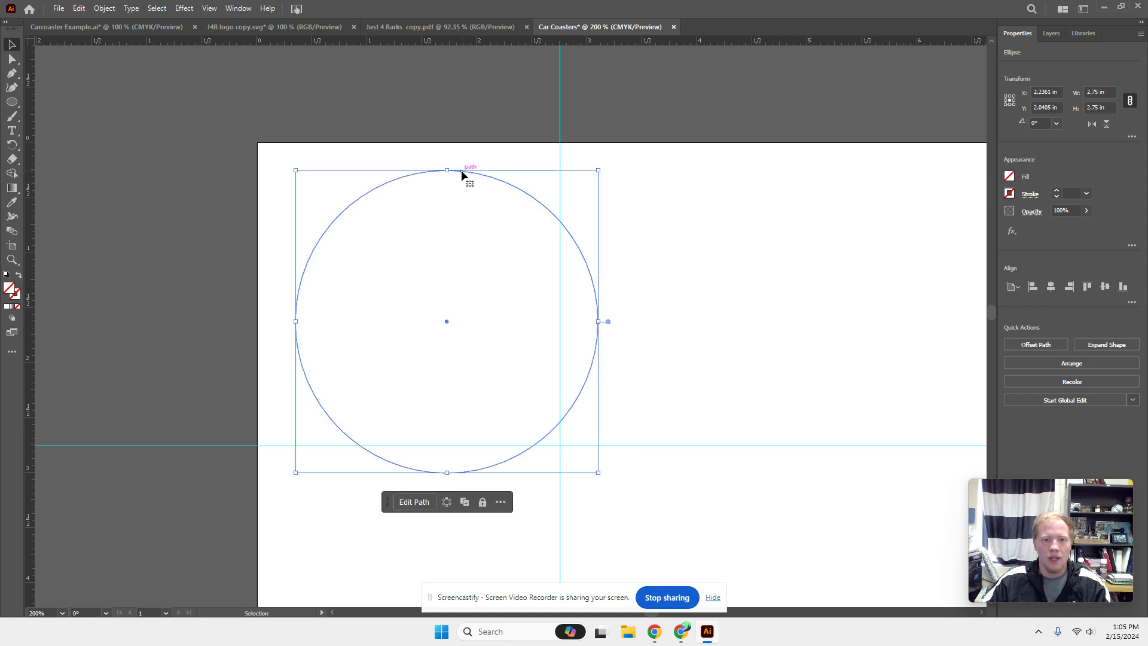
left_click(1056, 190)
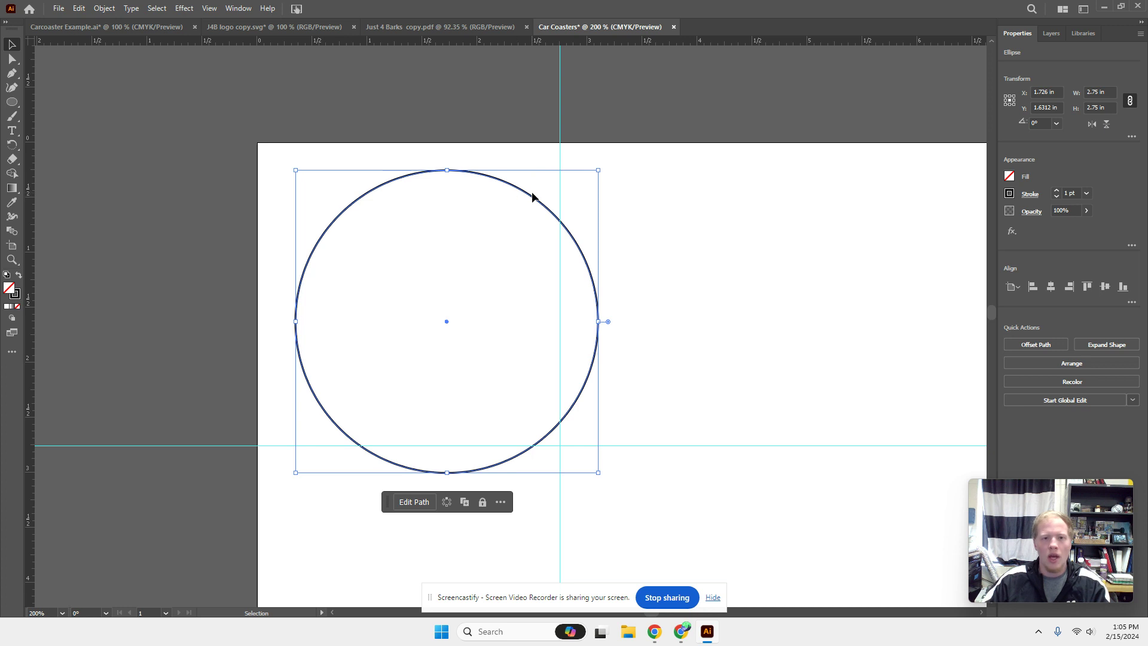
left_click_drag(533, 199, 495, 174)
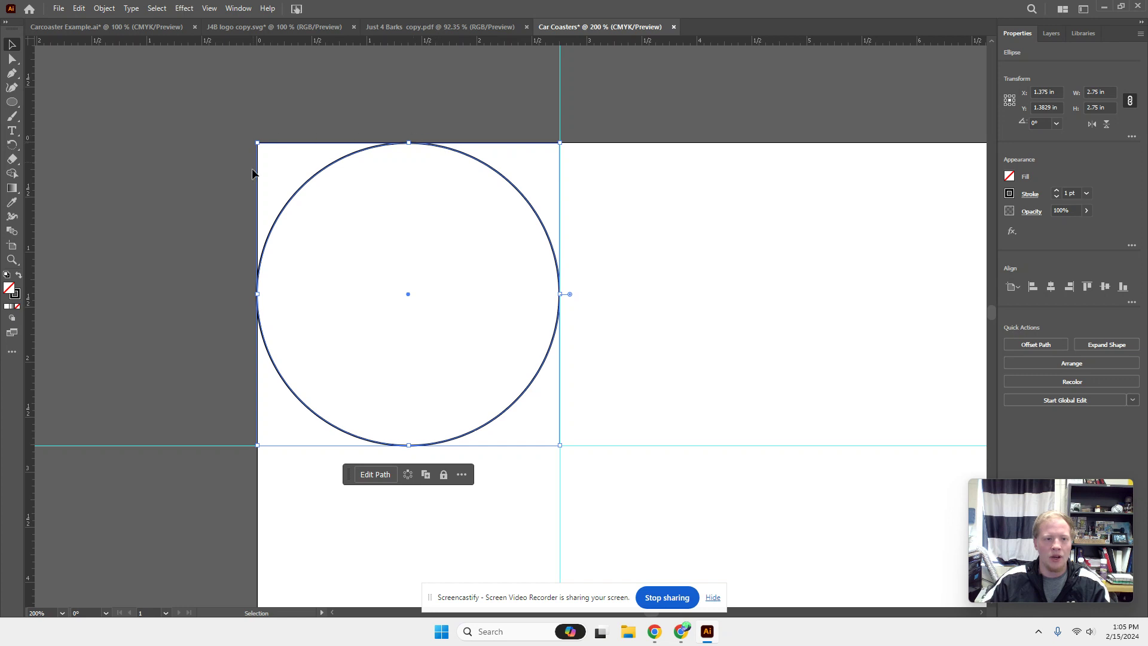
left_click(712, 223)
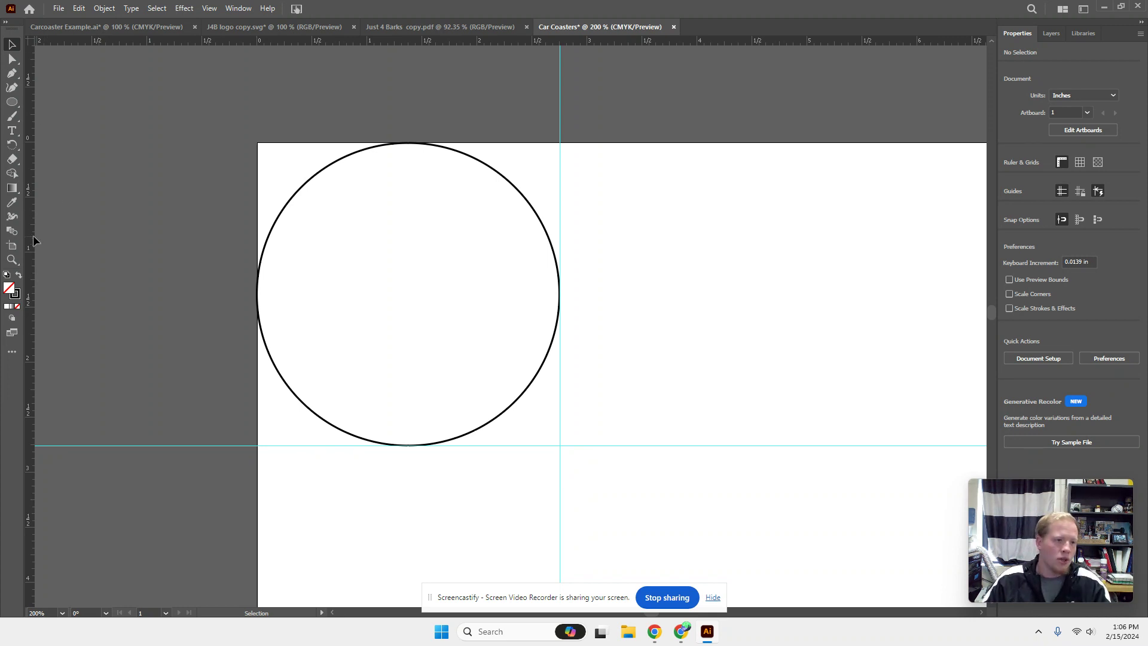
Place a vertical guide at about 2.5 in and create a circle 1 in wide and 1 in high
left_click_drag(50, 239, 532, 244)
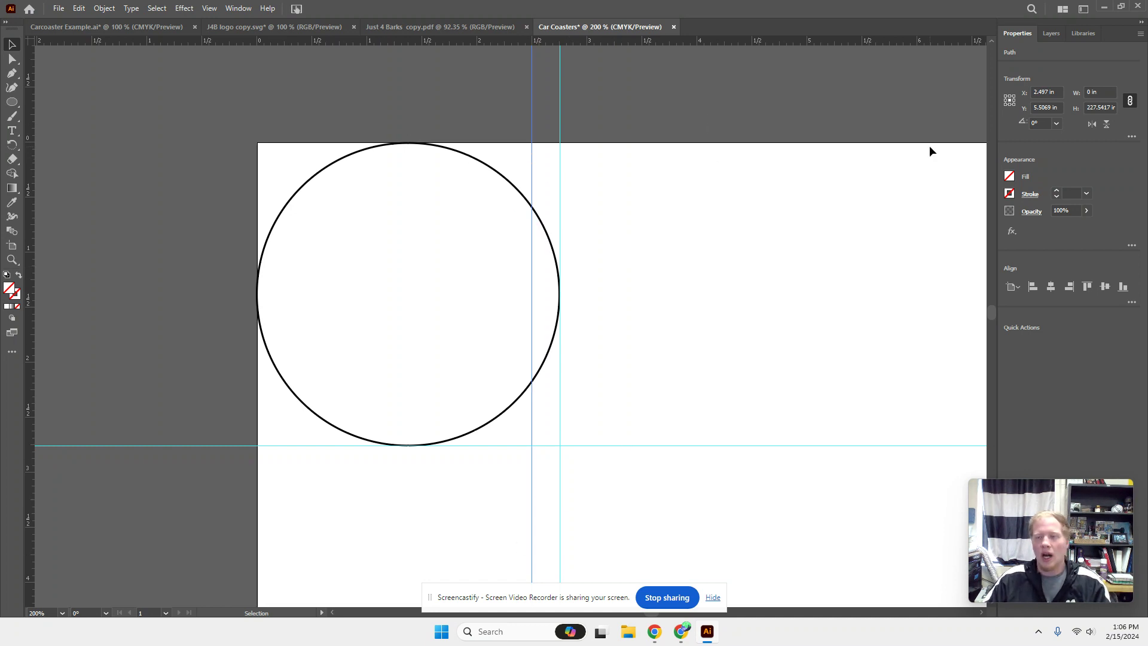
left_click(12, 102)
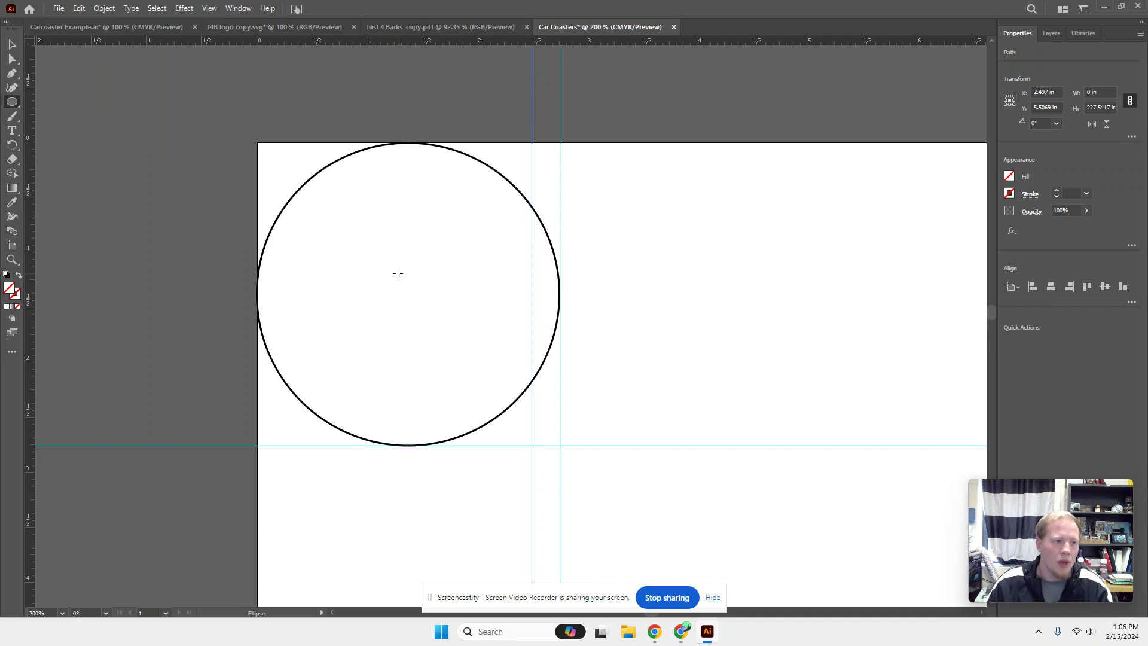
left_click(383, 290)
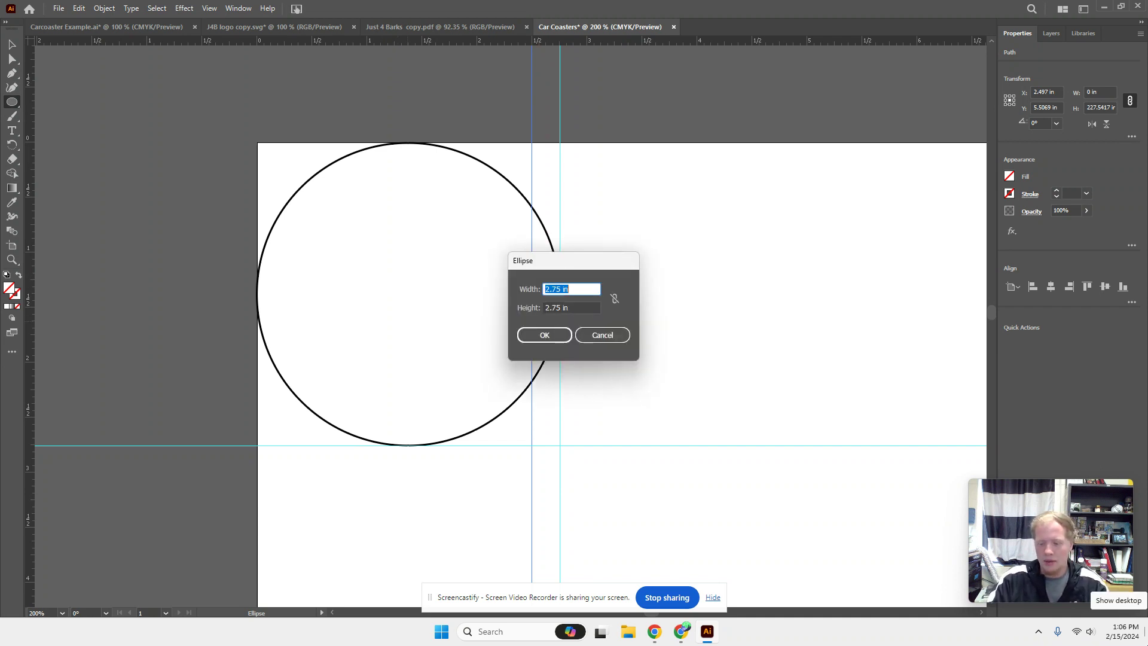
type("1")
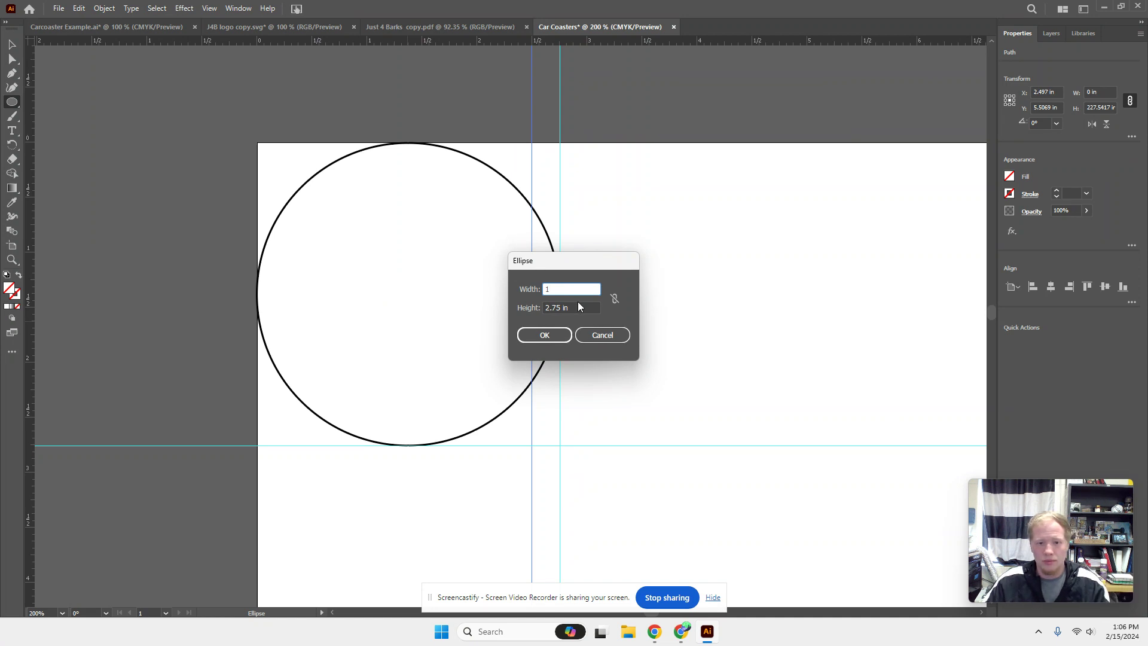
key("Tab")
type("1")
key("Return")
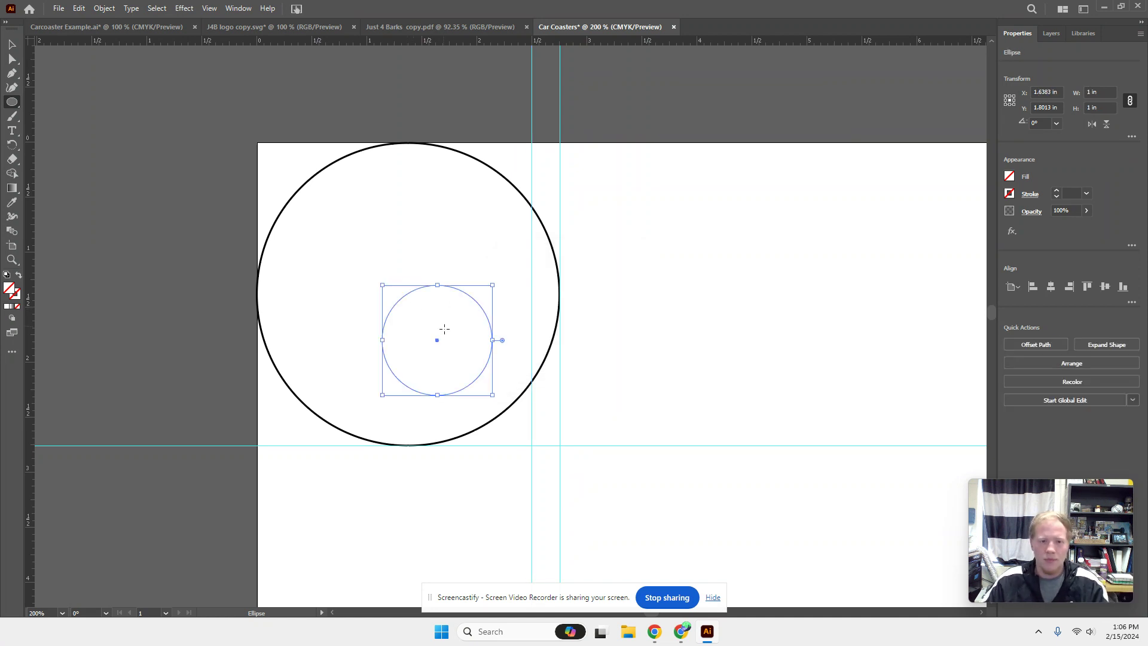
Move the 1 in circle clear of the large circle onto the empty artboard beside it and give it a 1 pt stroke
key("v")
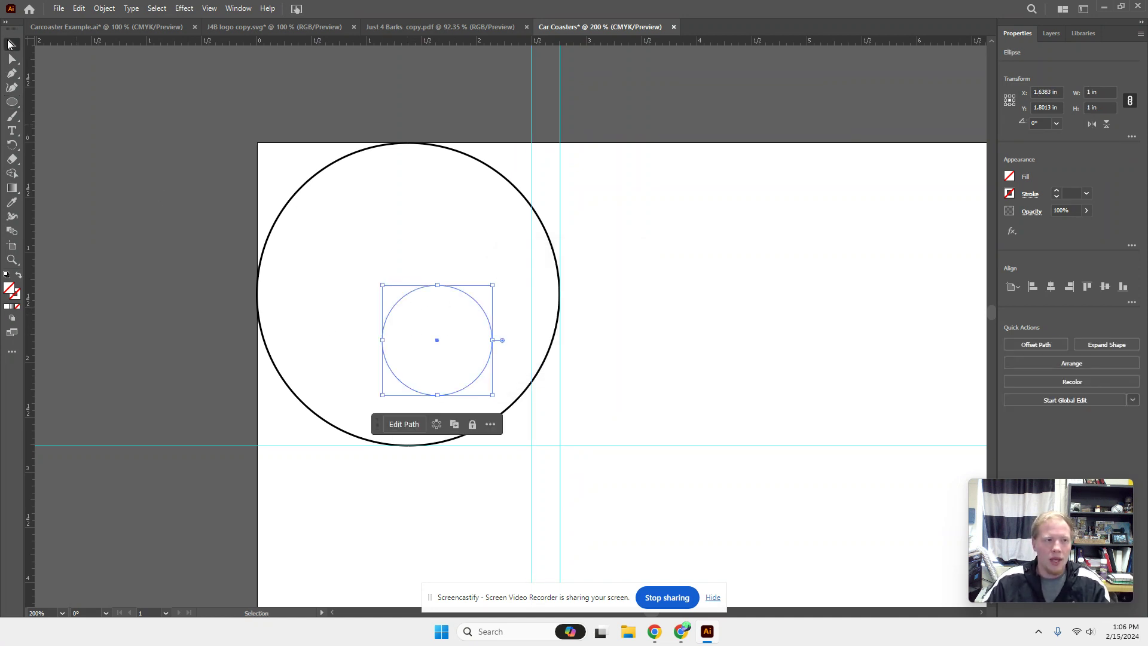
left_click_drag(408, 289, 654, 264)
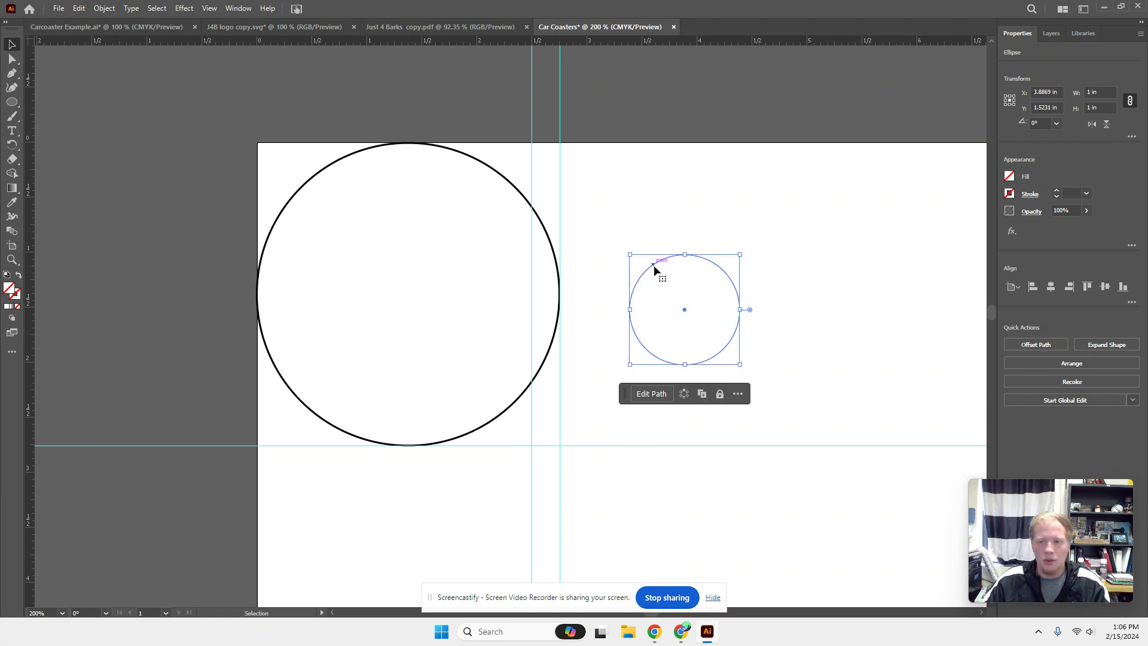
left_click(1056, 190)
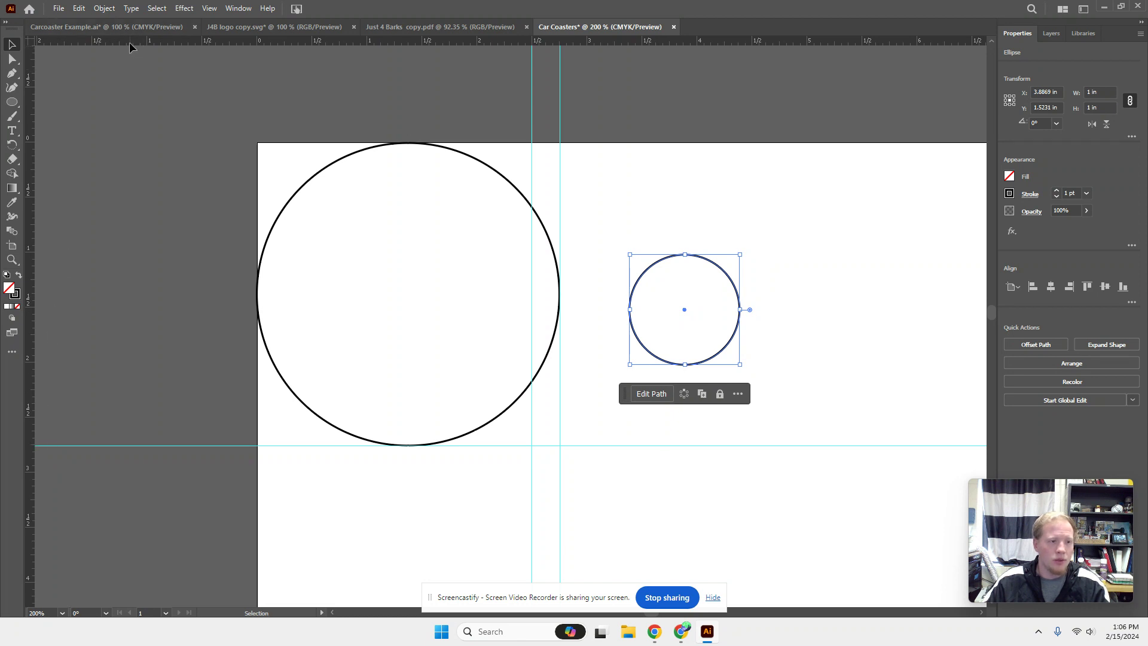
Add horizontal and vertical guides through the large circle's centre, and centre the small circle on the horizontal one with its left edge on the 2.5 in guide
left_click_drag(129, 42, 91, 251)
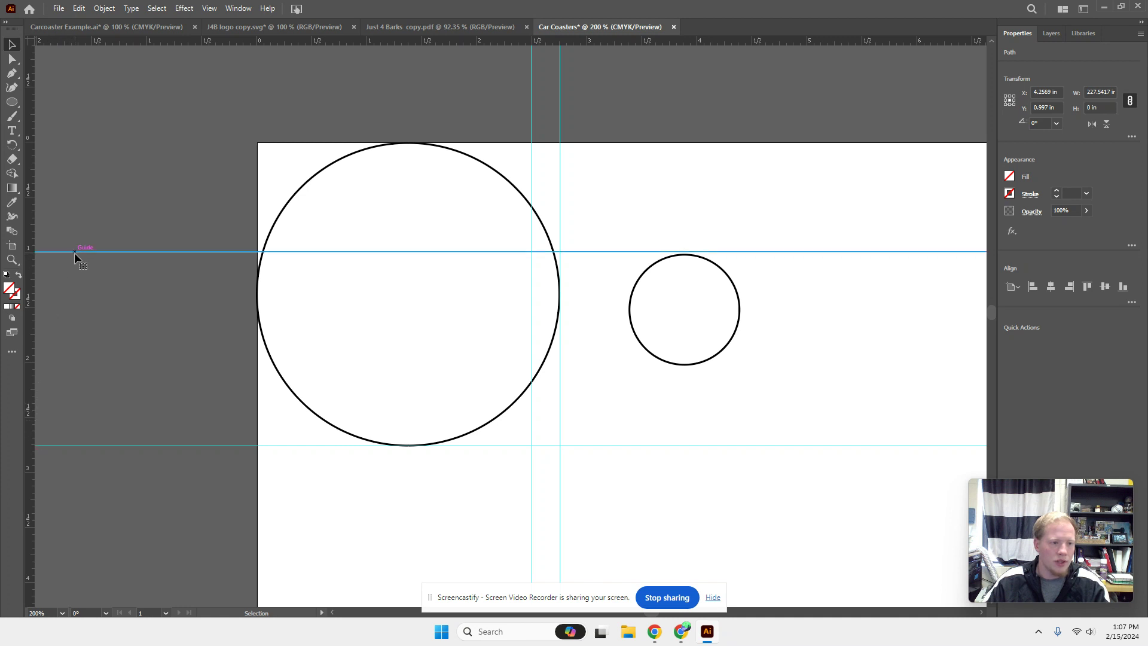
left_click_drag(74, 253, 76, 293)
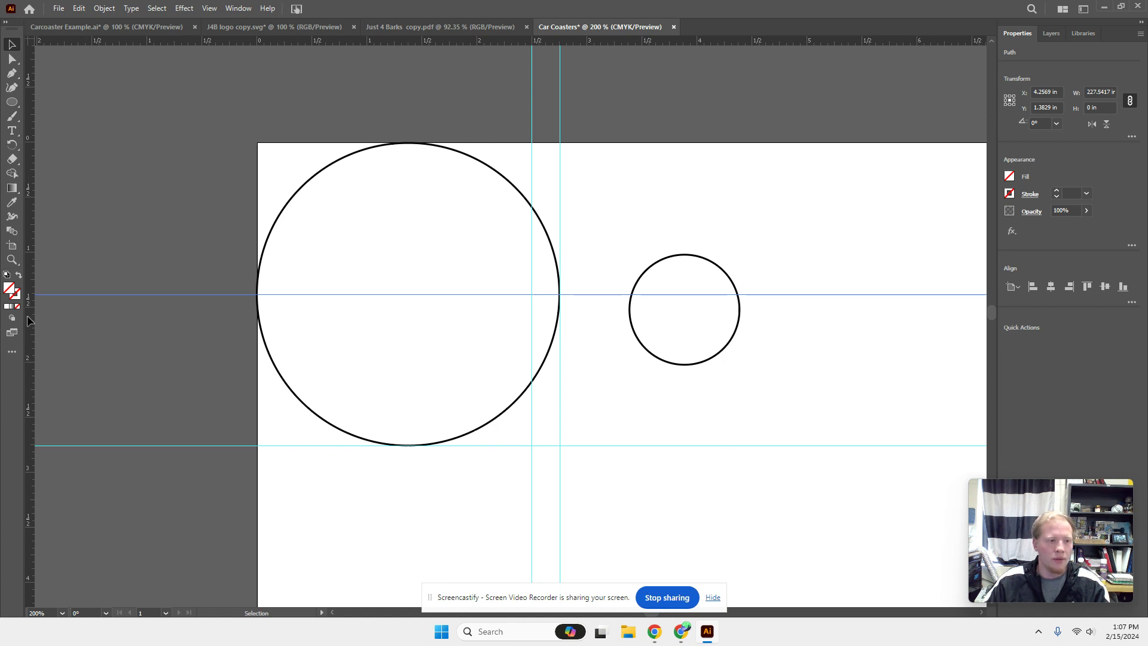
left_click_drag(31, 325, 408, 327)
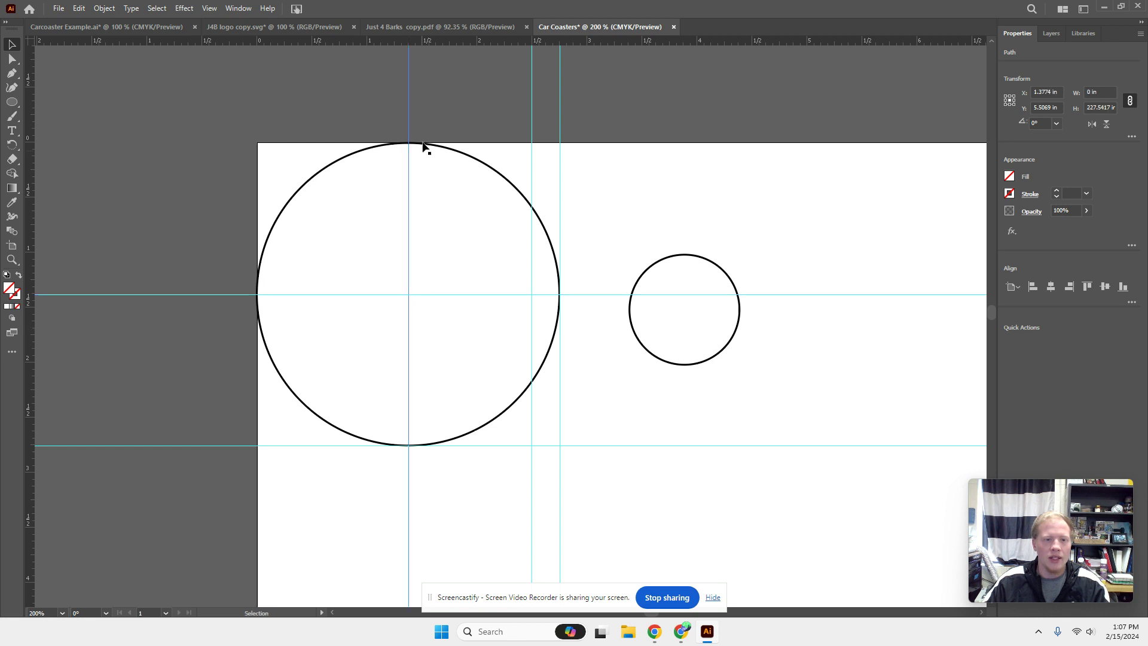
left_click_drag(683, 366, 587, 355)
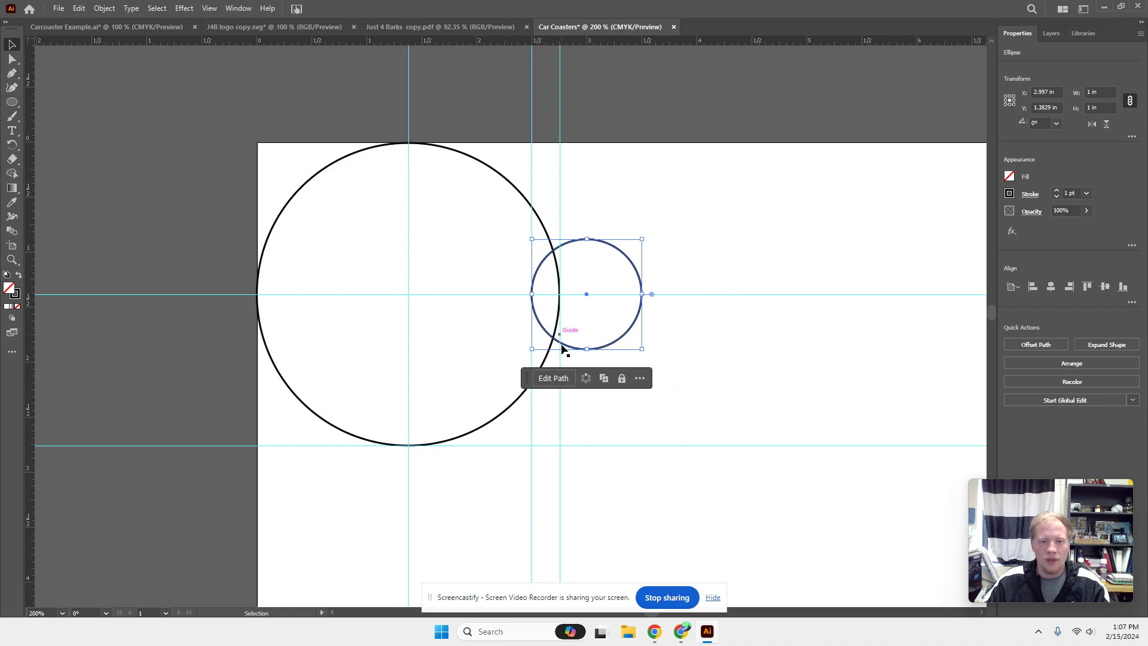
Subtract the small circle from the large one with Minus Front to cut the thumb notch into the coaster outline
left_click(723, 145)
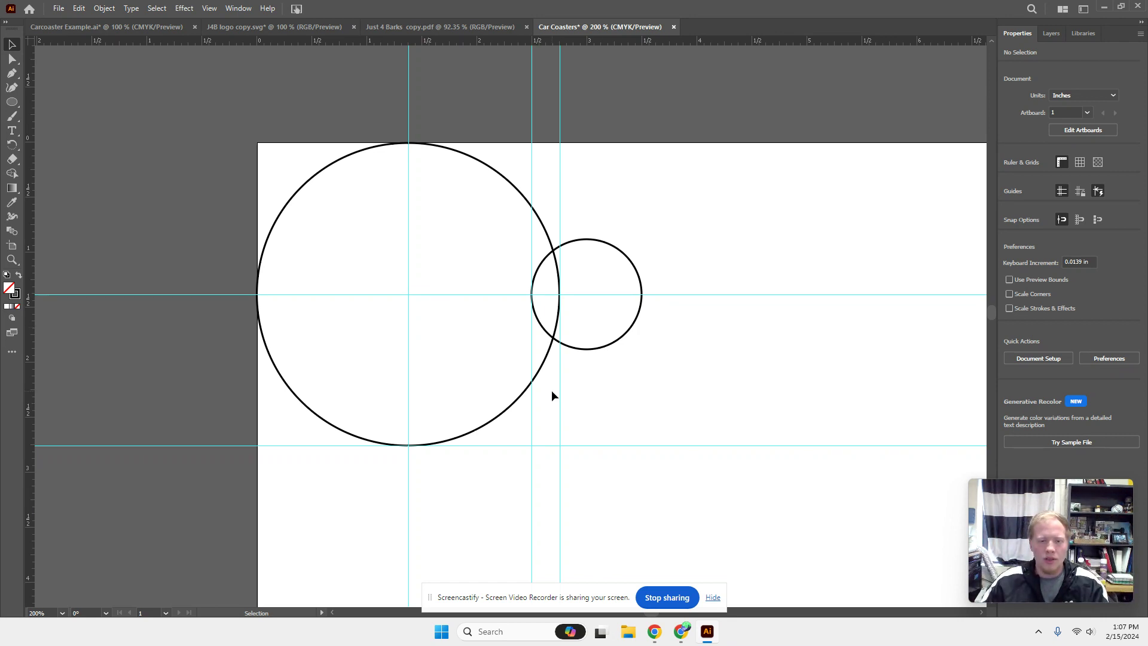
left_click_drag(551, 391, 545, 331)
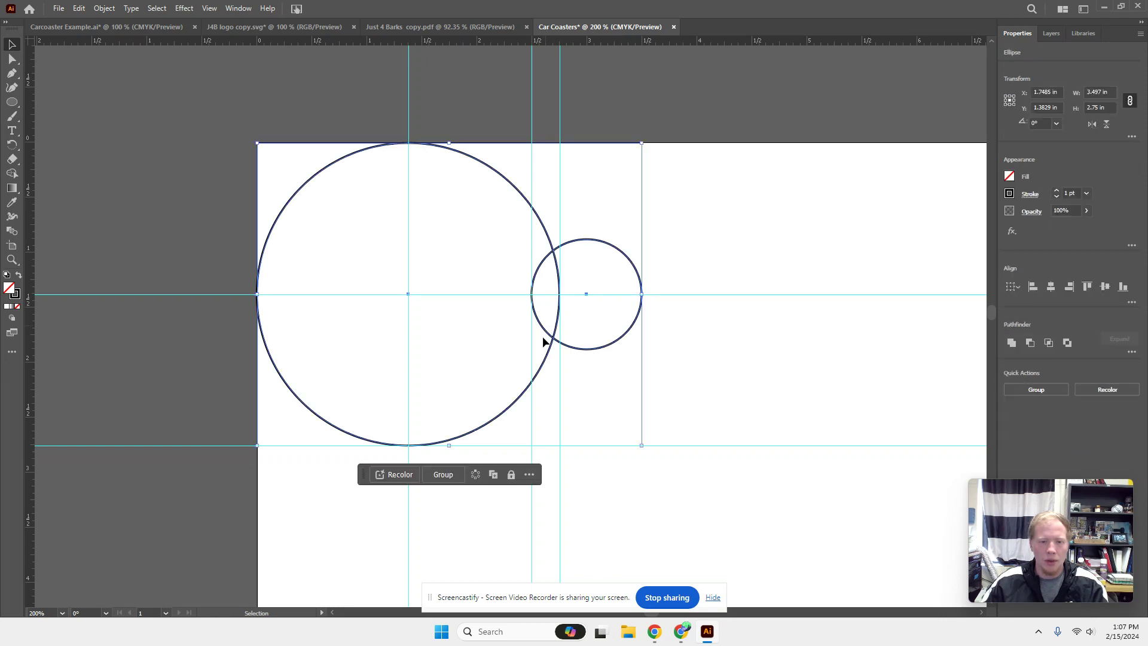
left_click(1031, 343)
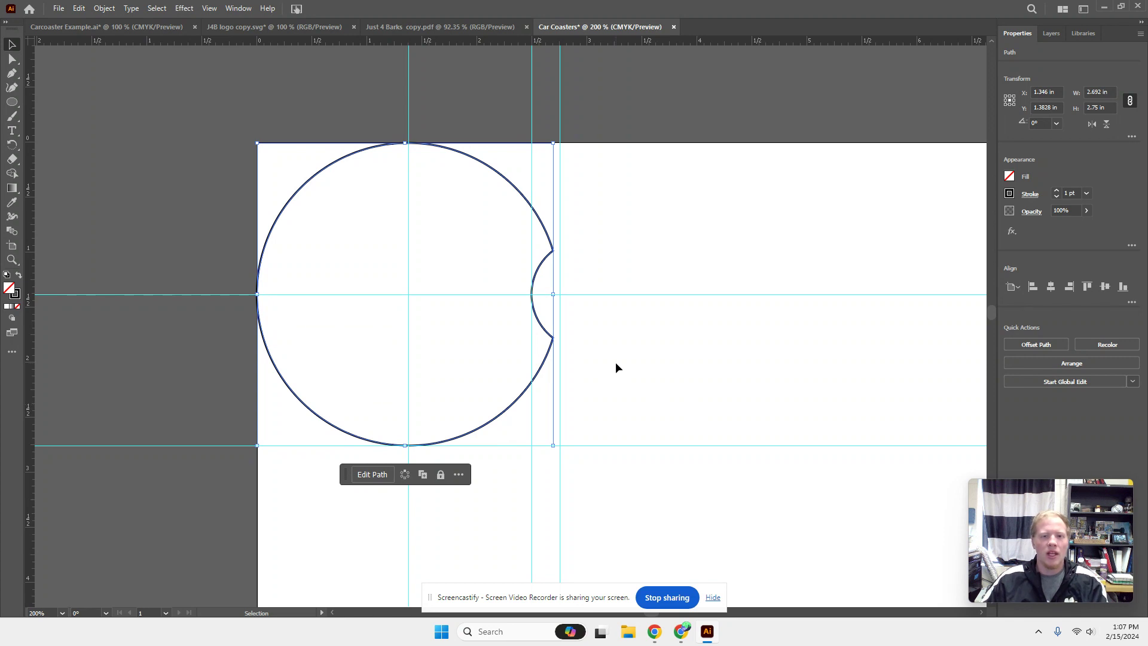
Set the notched circle's width to 2.75 in with proportions unlinked, and nudge it right to the artboard's left edge
left_click(1112, 94)
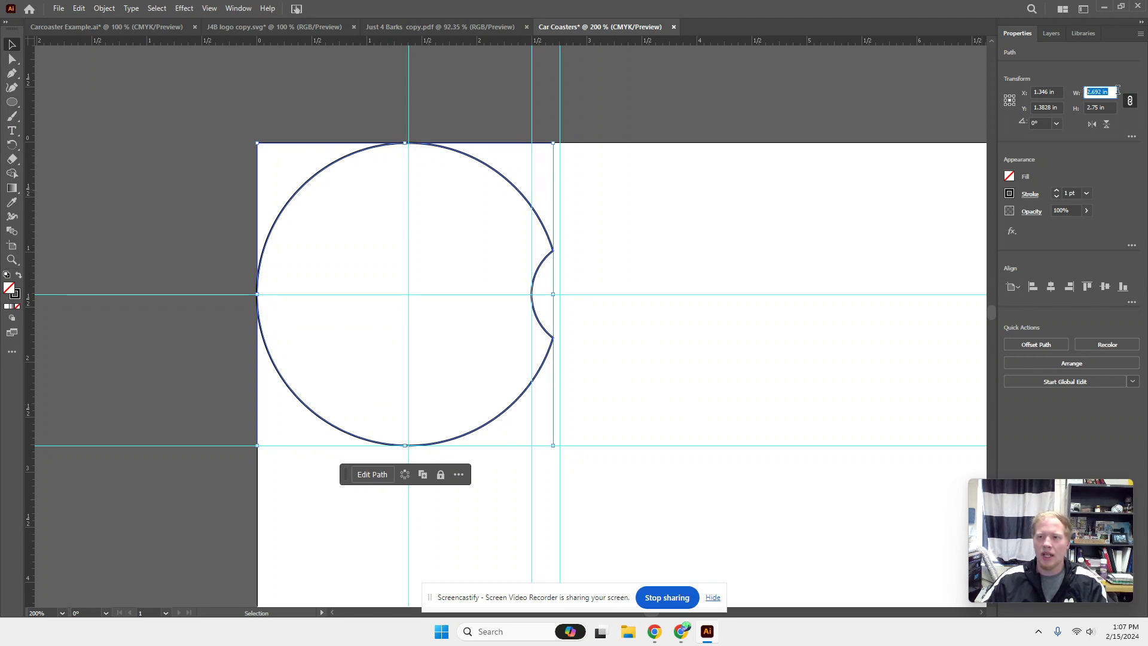
type("2.")
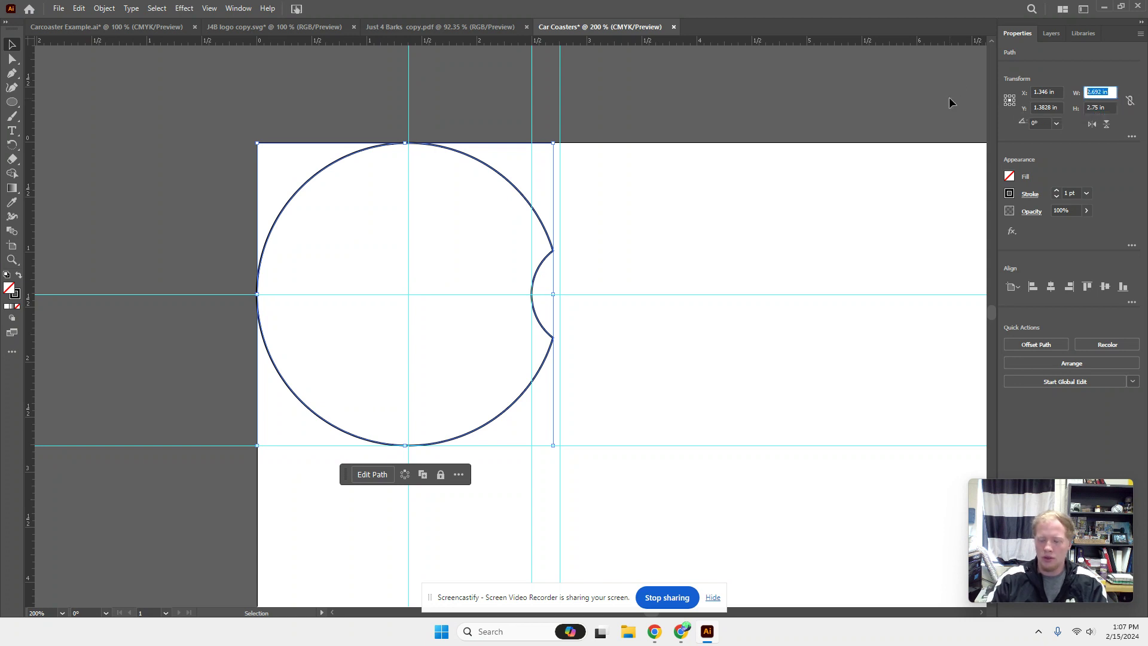
type("75")
key("Return")
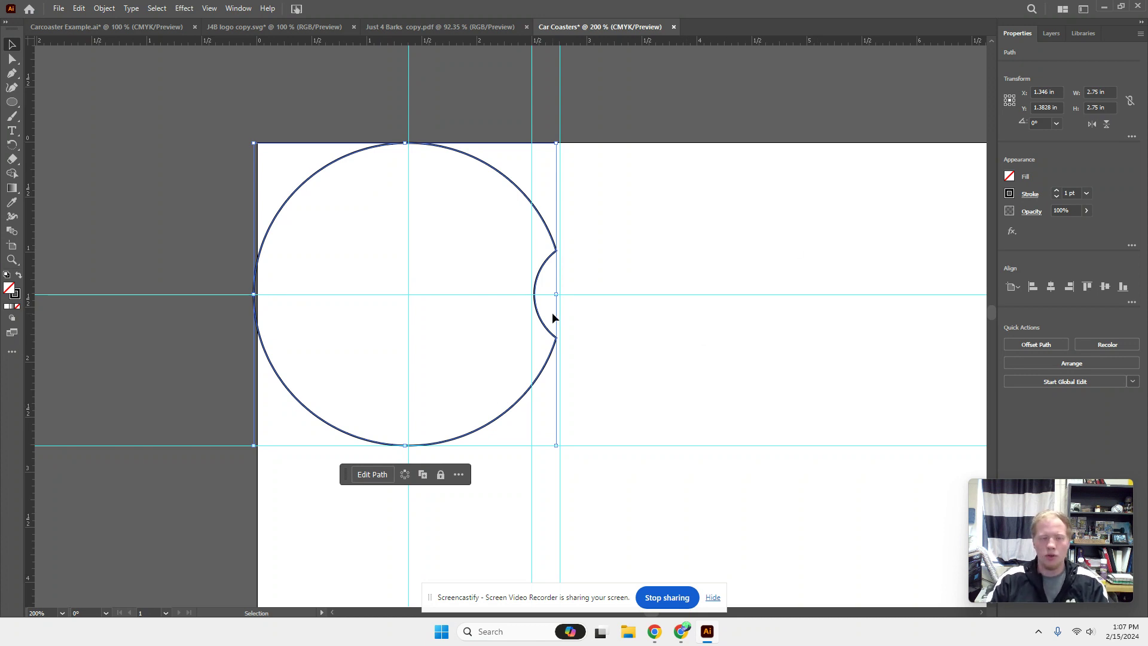
key("Right")
key("Right")
key("Right")
key("Right")
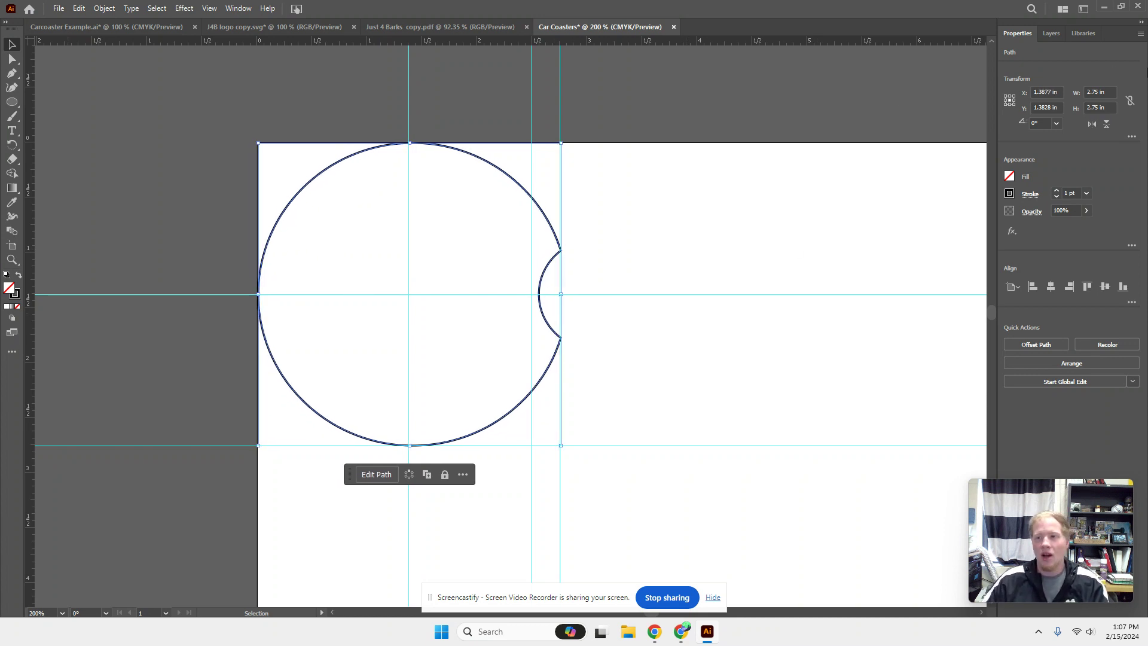
Try a width and height of 3 in for the notched circle, and undo the resizing
left_click(1104, 91)
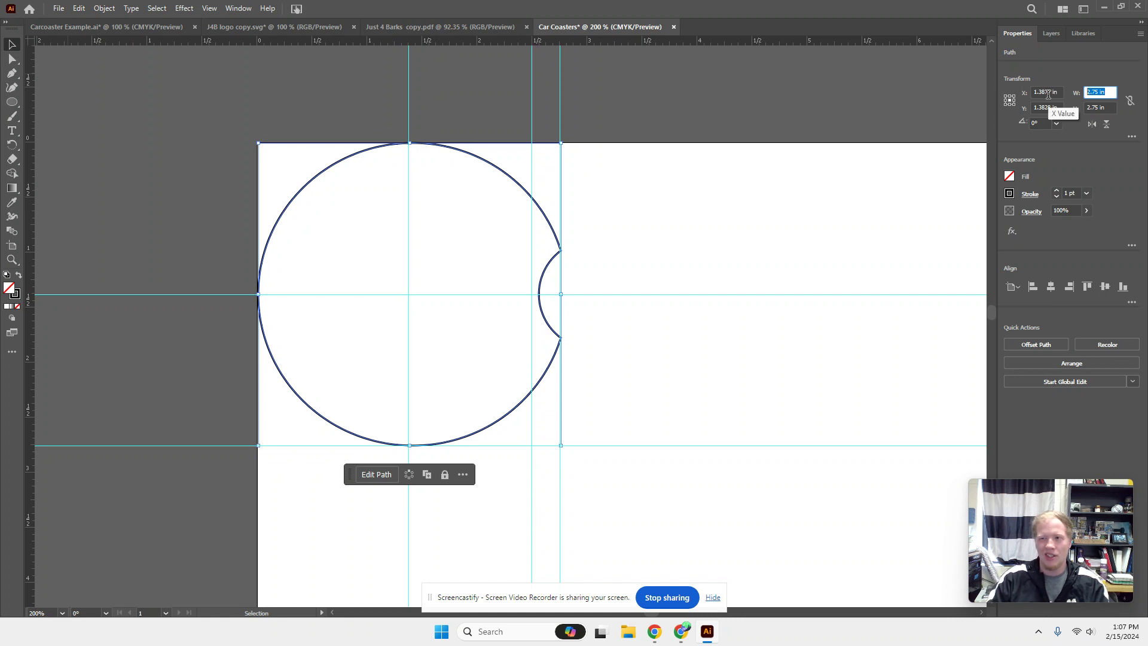
type("3")
key("Tab")
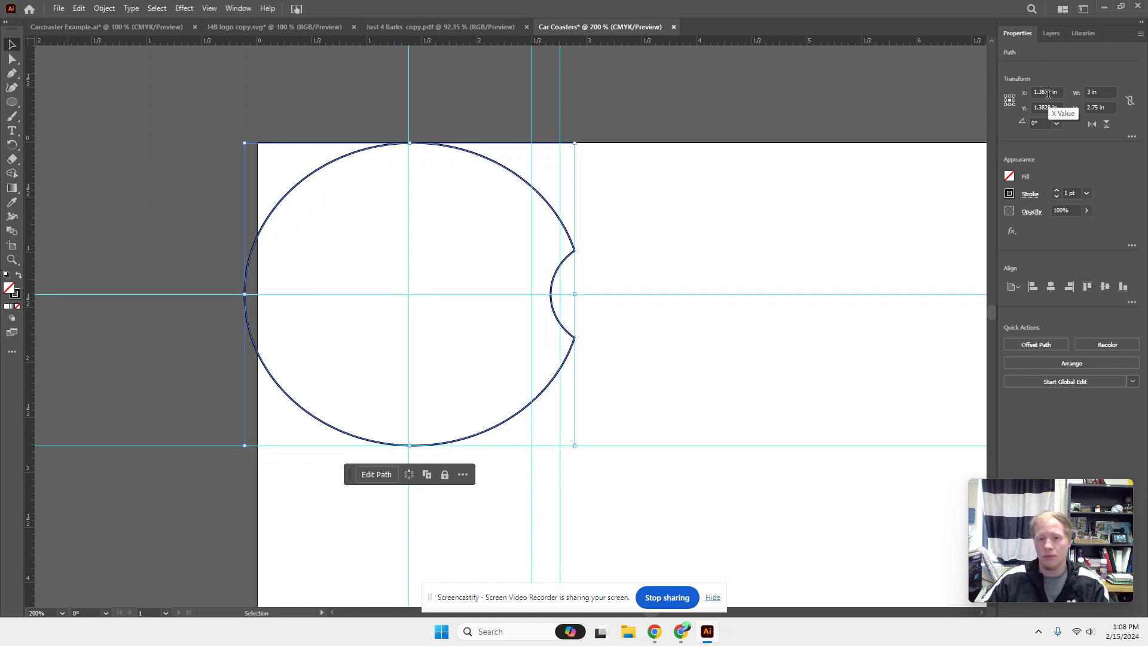
left_click(1101, 109)
type("3")
key("Return")
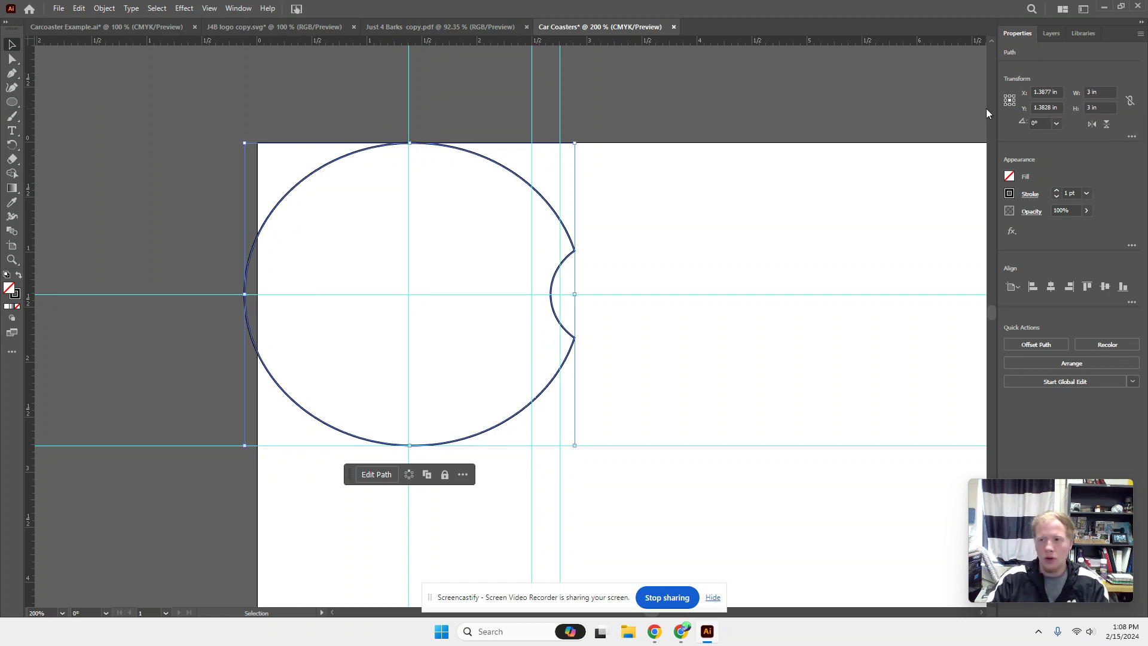
key("ctrl+z")
key("ctrl+z")
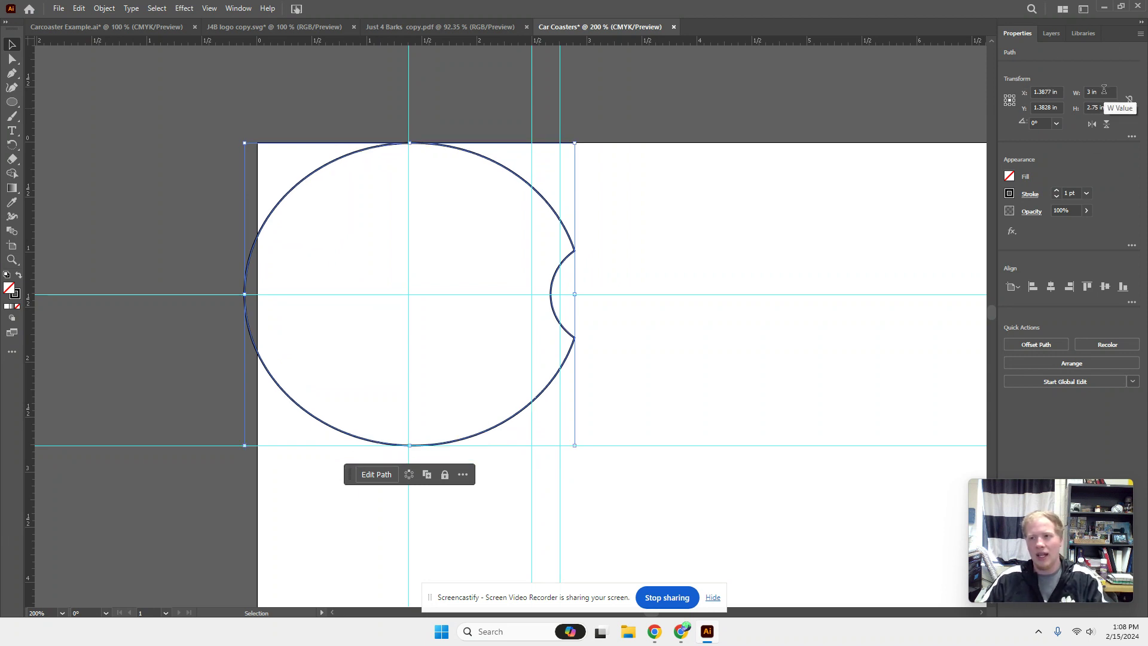
Resize the notched circle to 2.85 in wide and 2.85 in high, and move it fully inside the artboard's upper-left corner
left_click(1094, 90)
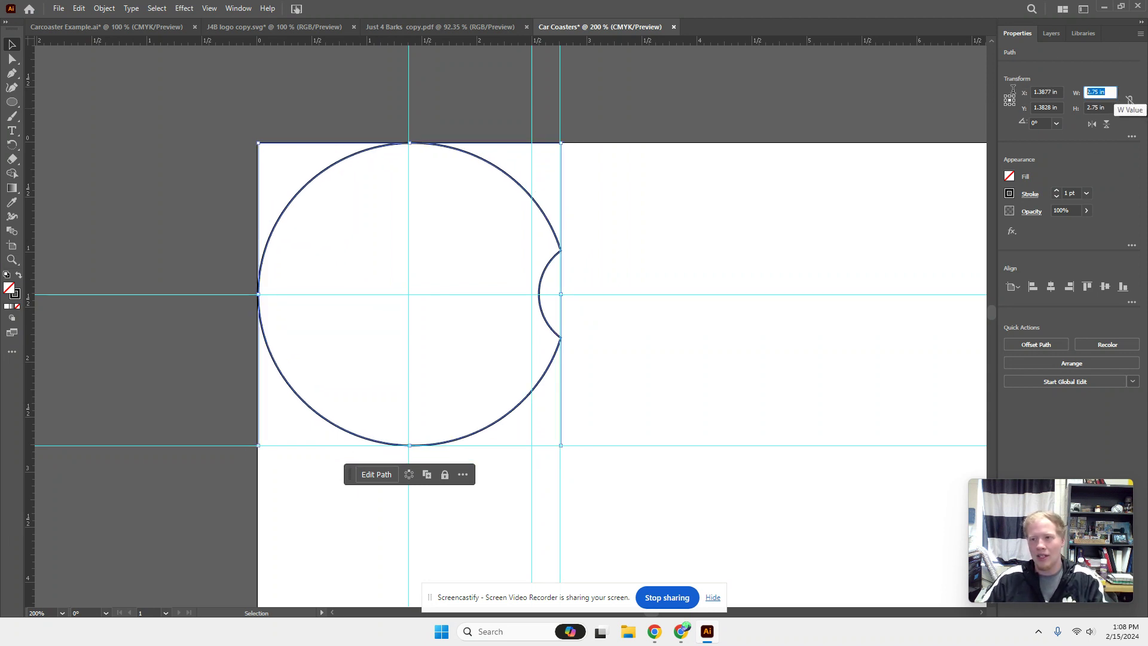
type("2.85")
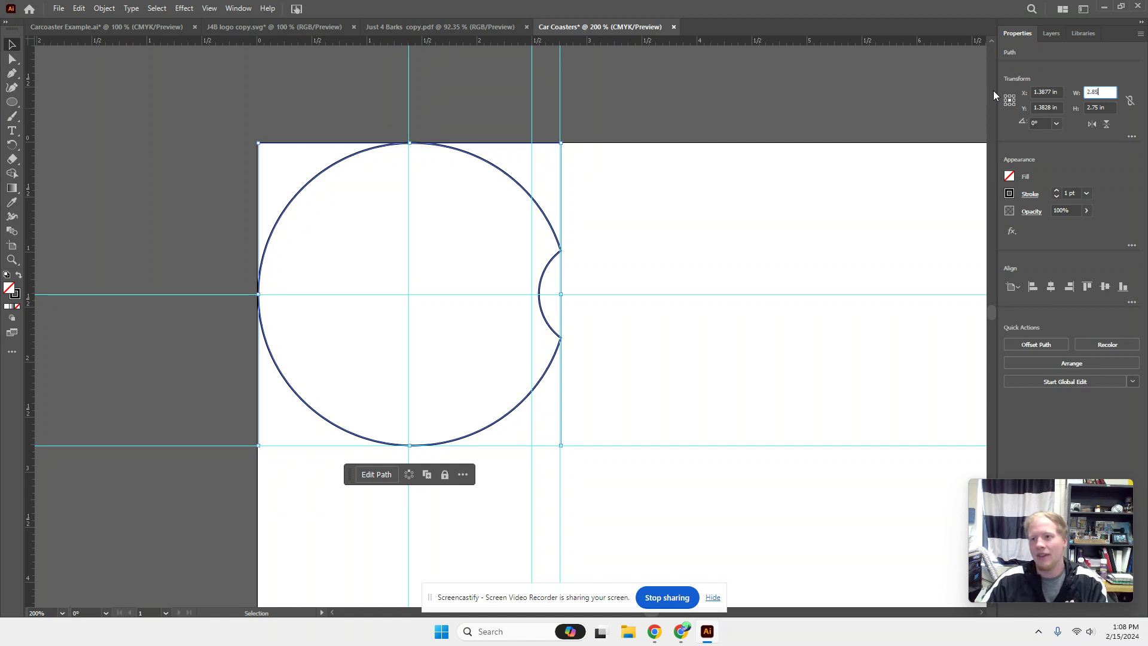
left_click(1092, 108)
type("2.85")
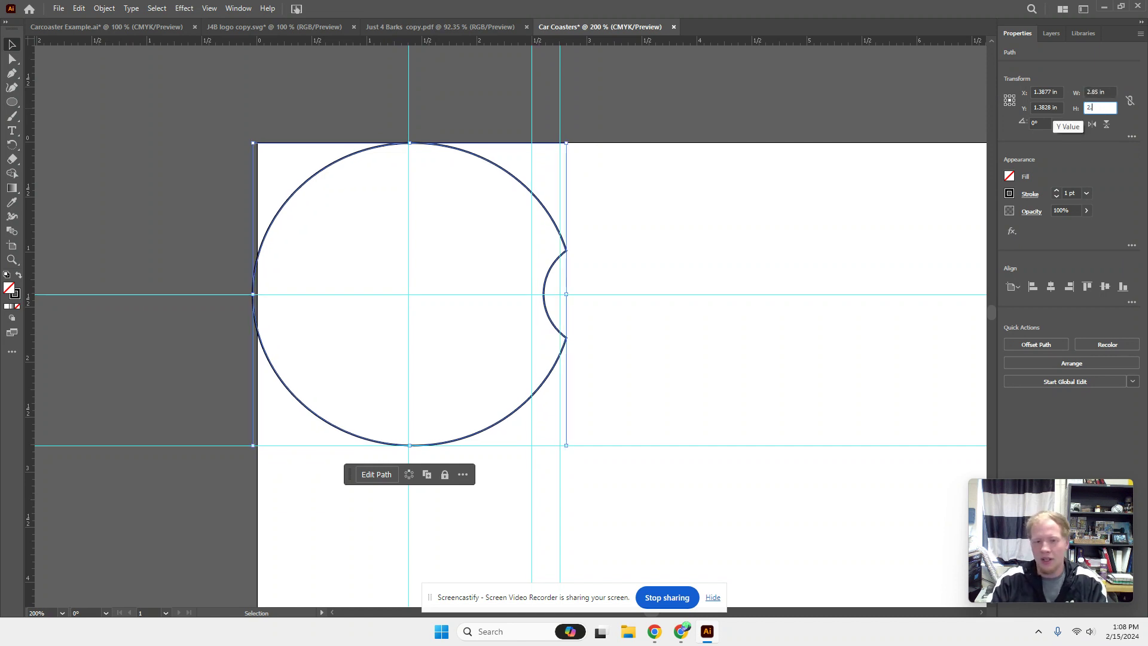
key("Return")
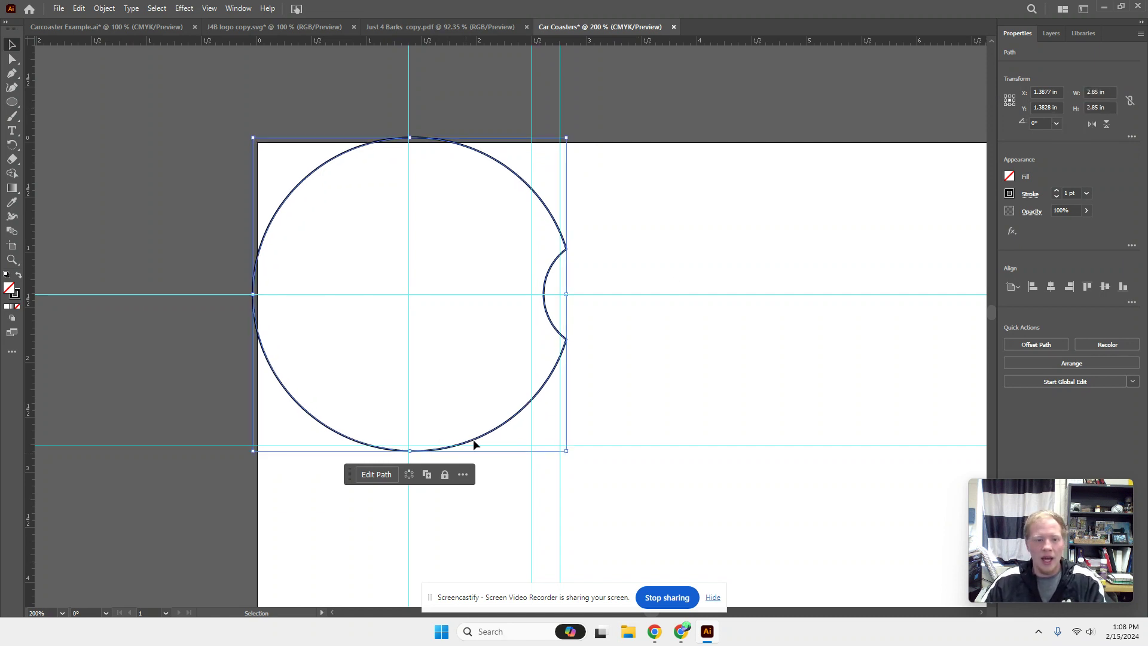
left_click_drag(489, 435, 496, 446)
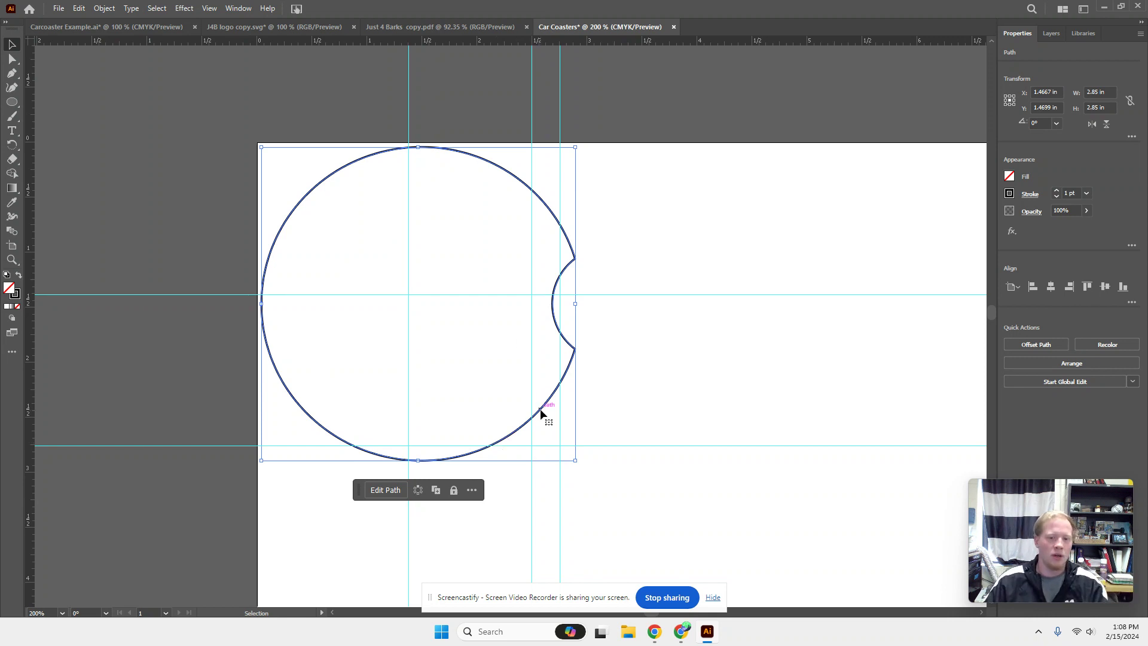
Hide the guides and deselect the coaster outline
left_click(210, 9)
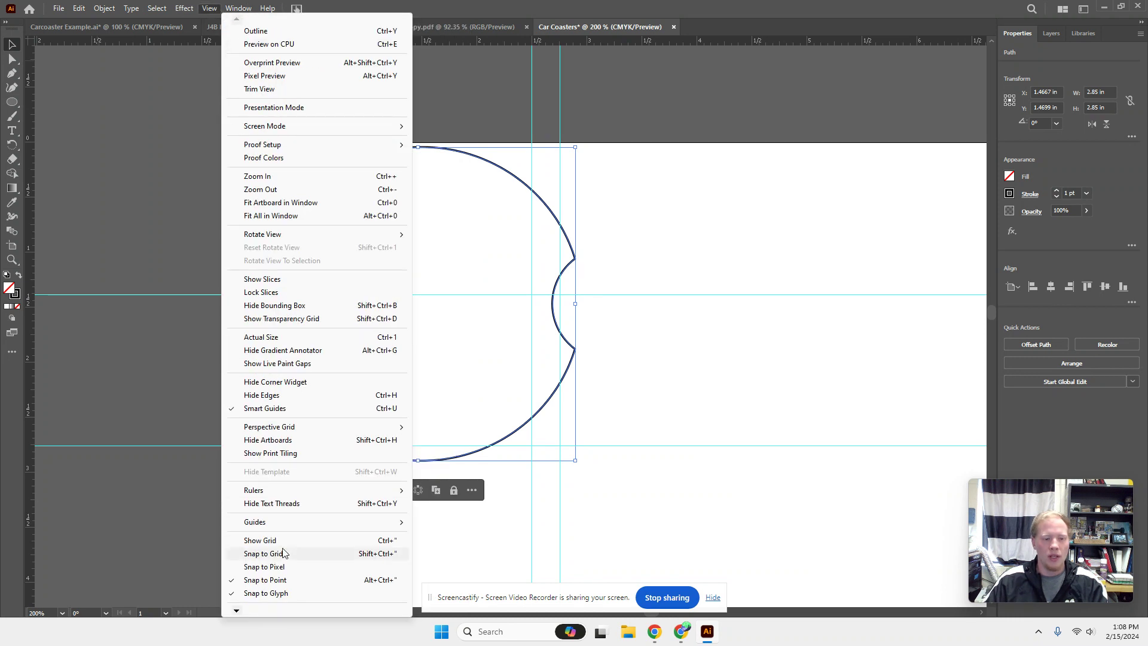
mouse_move(295, 522)
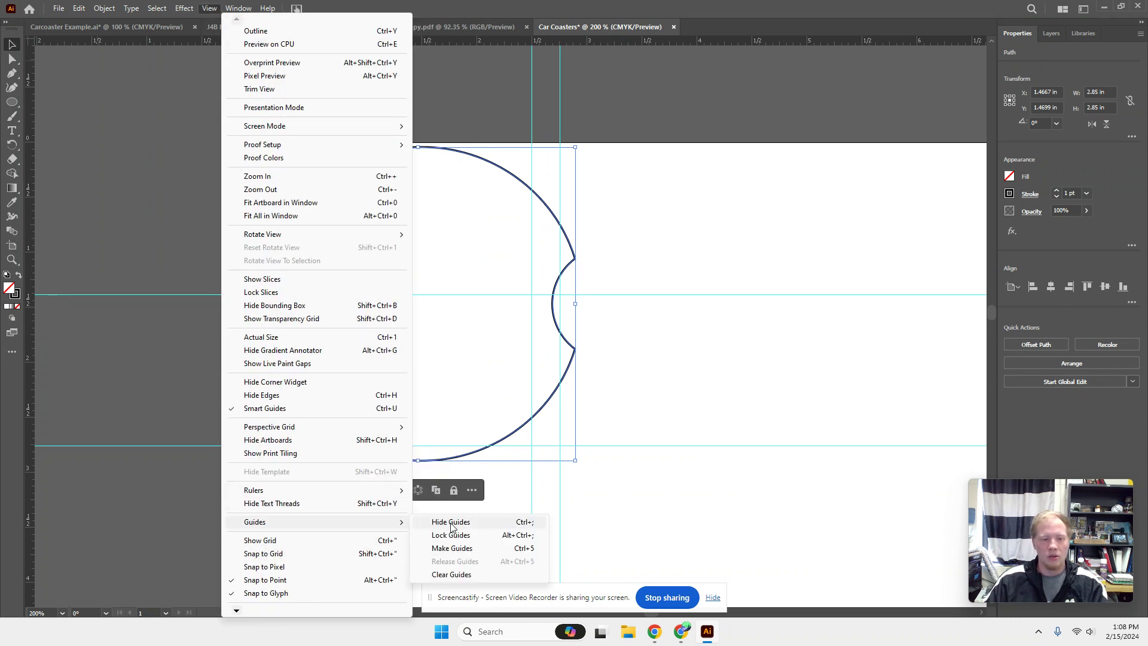
left_click(448, 528)
left_click(794, 353)
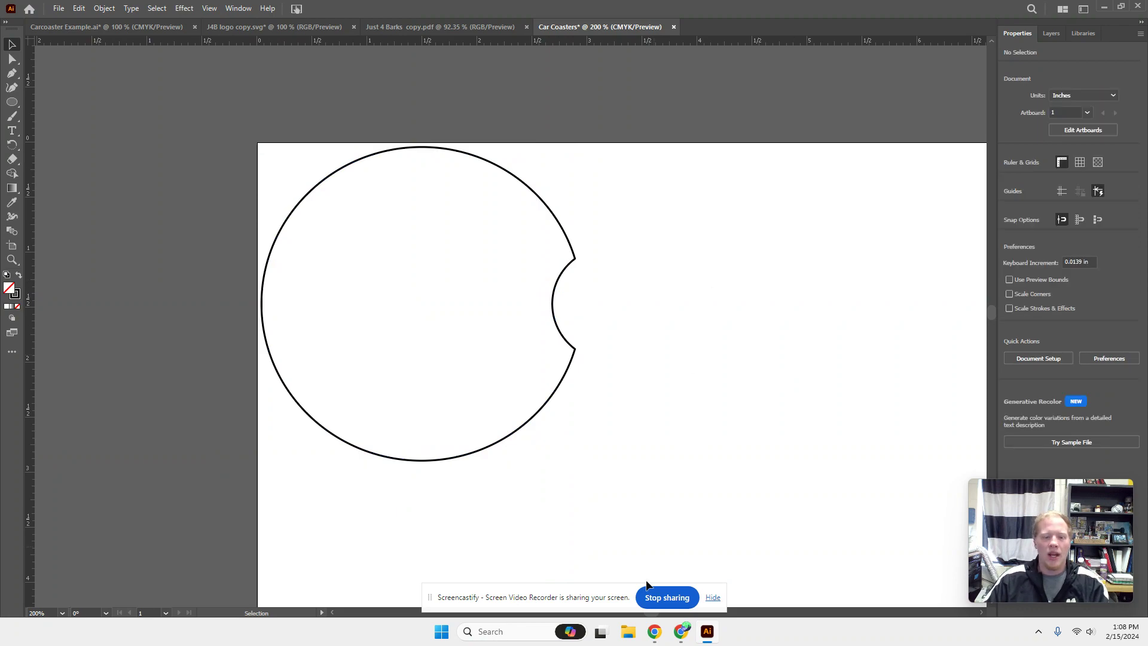
left_click(681, 632)
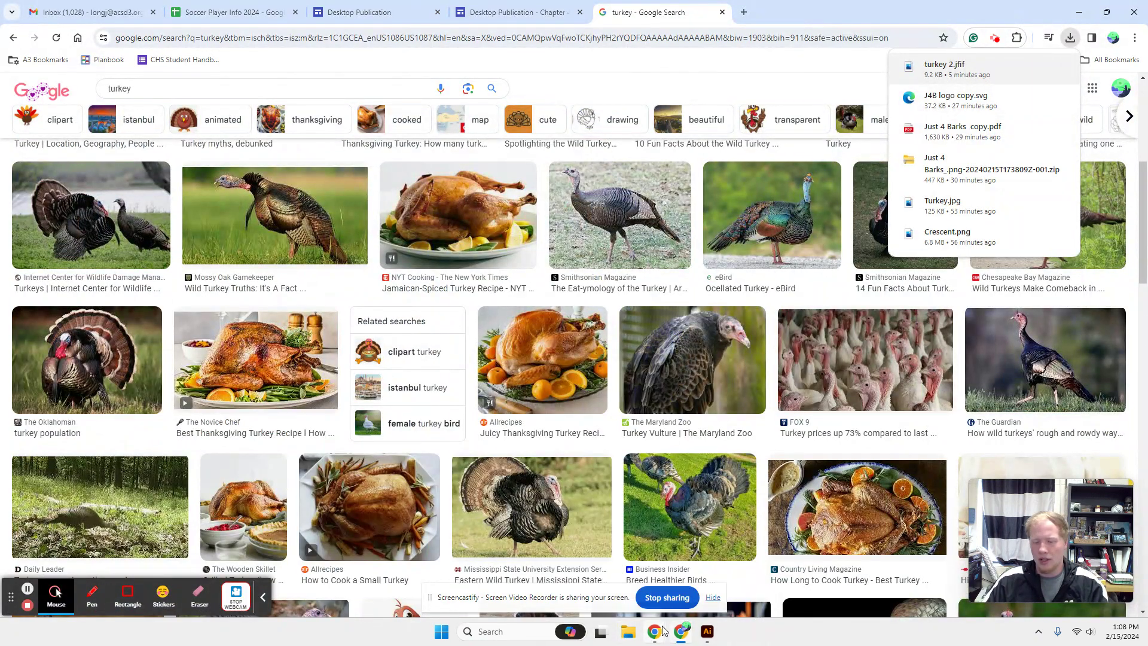
left_click(628, 639)
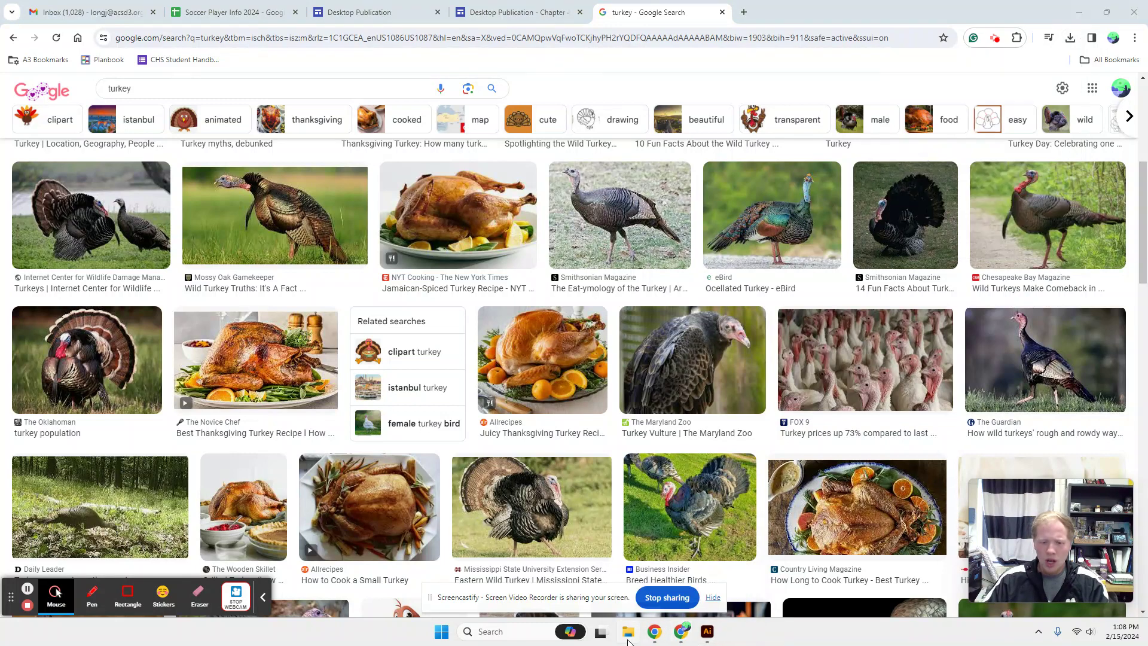
left_click(708, 639)
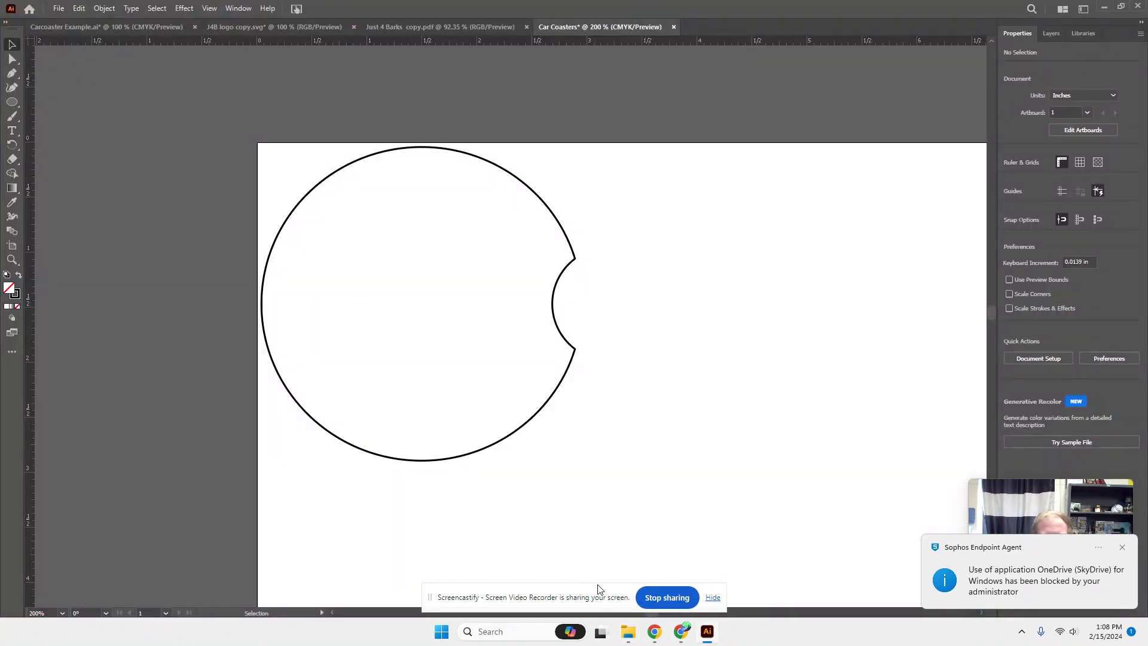
Try to bring the J4B logo copy file from the Downloads folder into the Car Coasters document
left_click(628, 638)
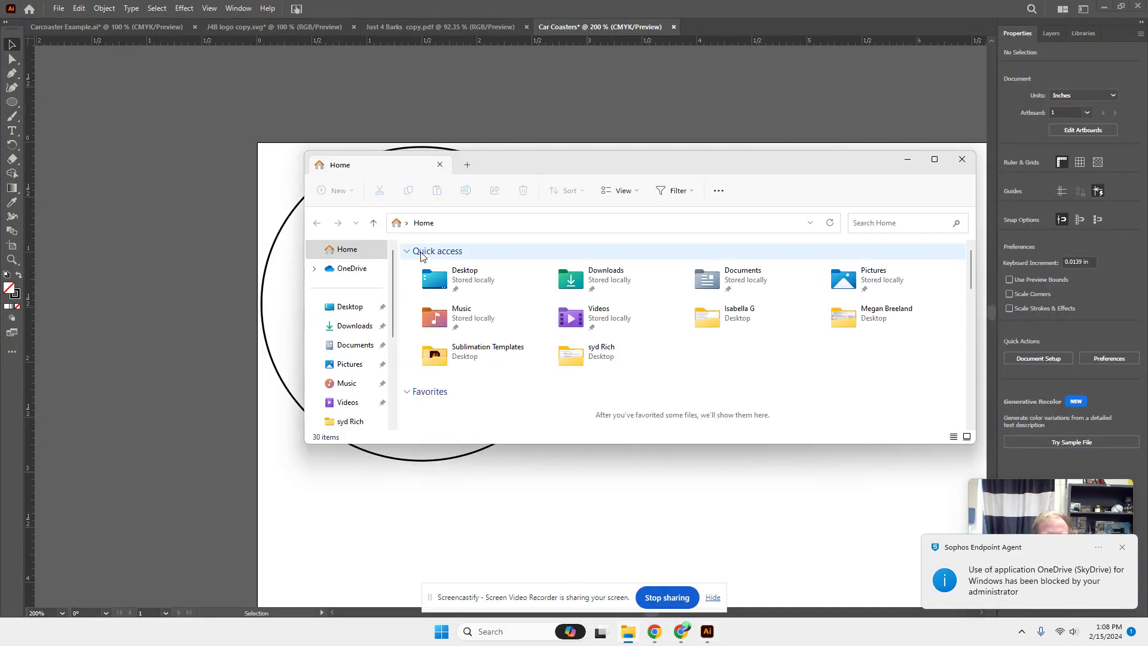
left_click(365, 325)
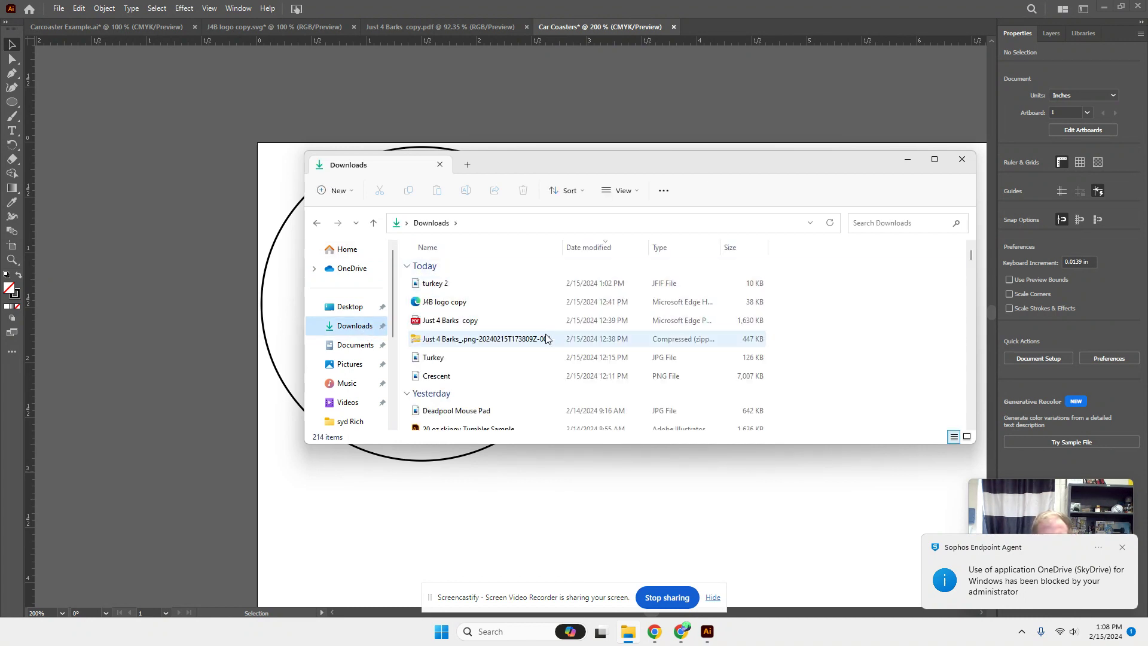
left_click(504, 302)
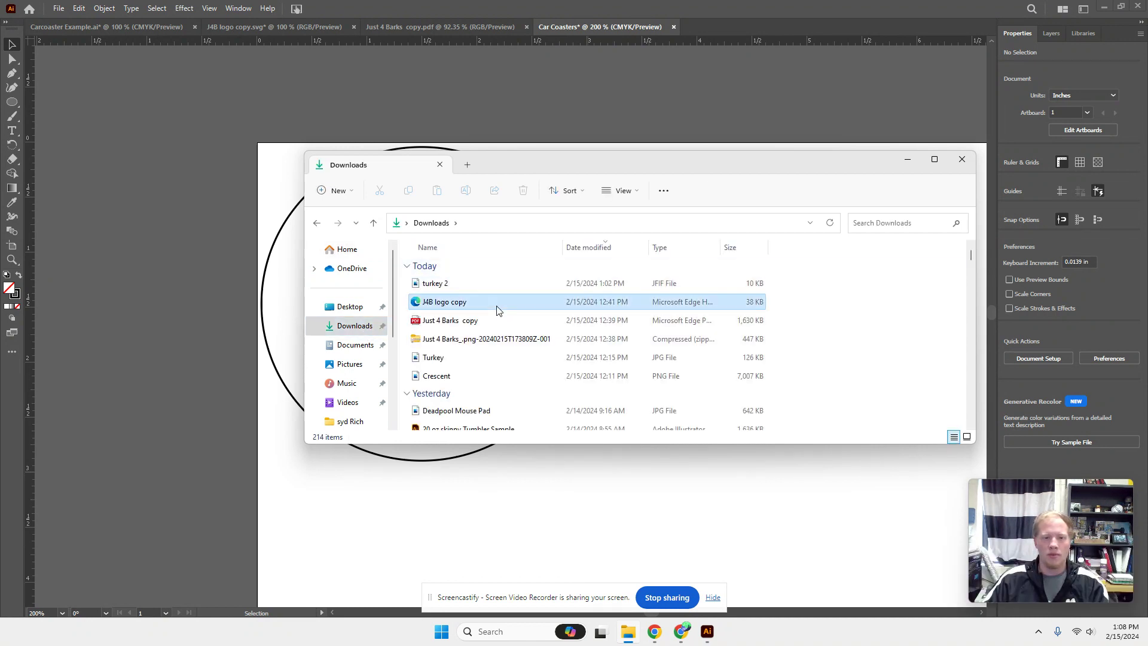
left_click_drag(504, 303, 106, 293)
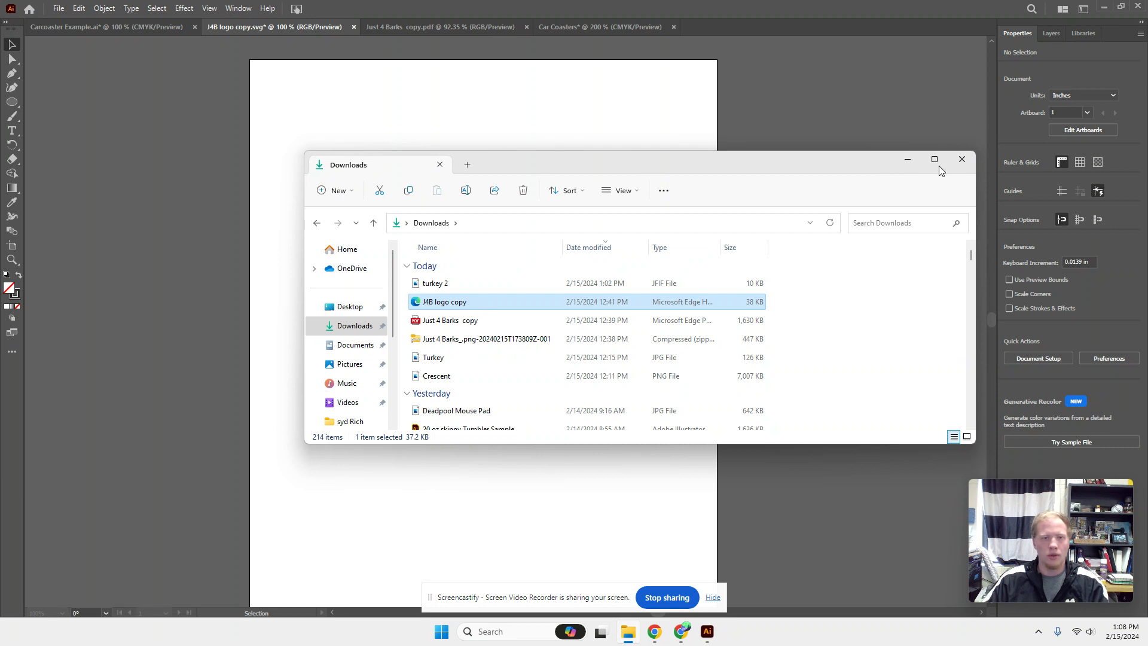
left_click(712, 598)
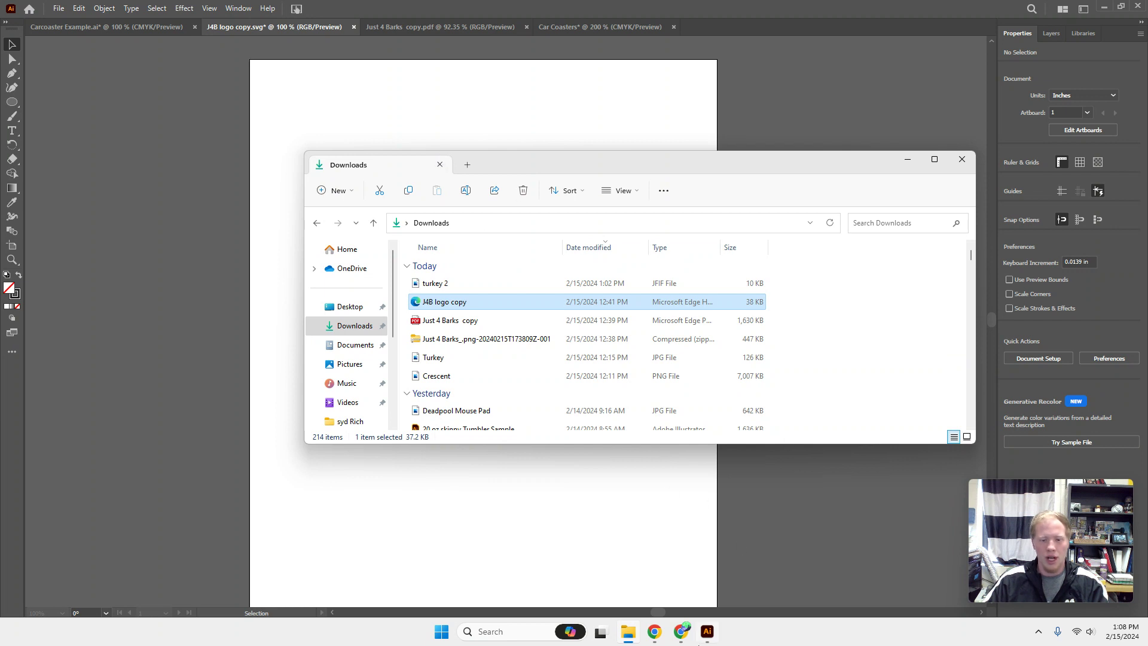
left_click(707, 631)
left_click(644, 329)
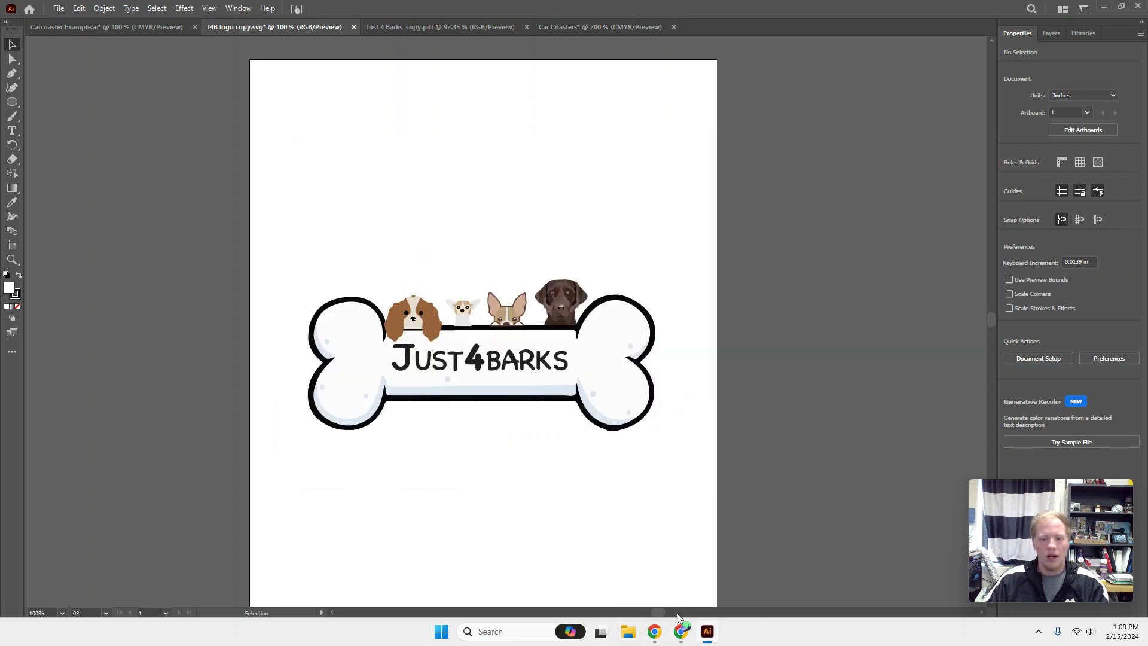
Return to the Car Coasters document, place the Crescent PNG from the Downloads folder over the template, and minimize the folder window
left_click(583, 26)
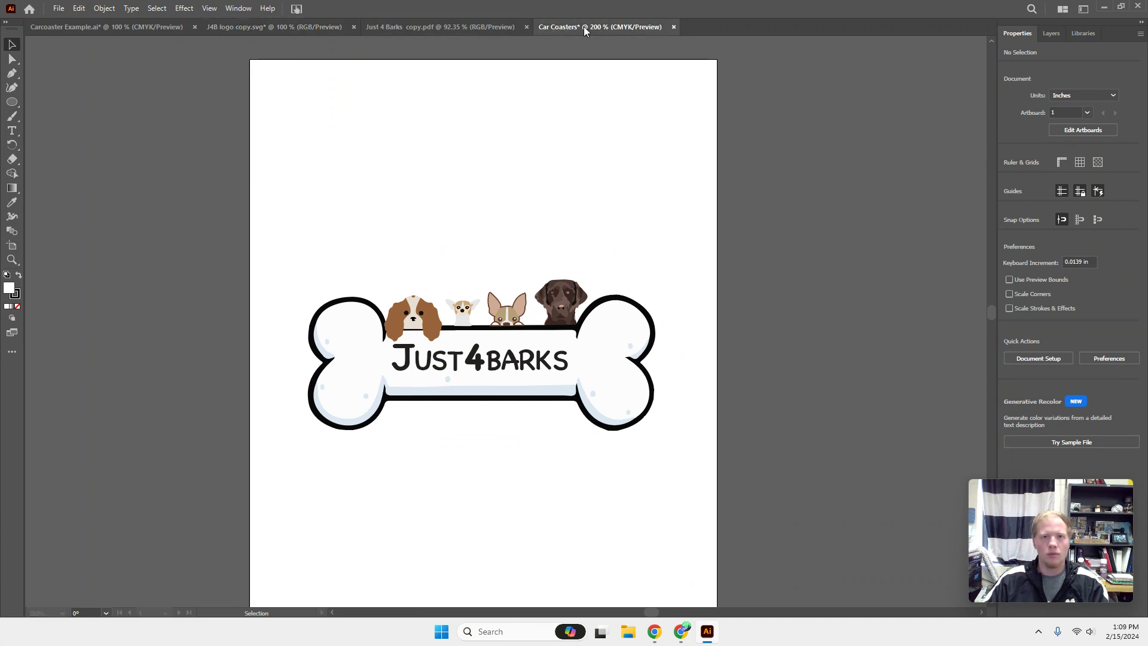
left_click(631, 632)
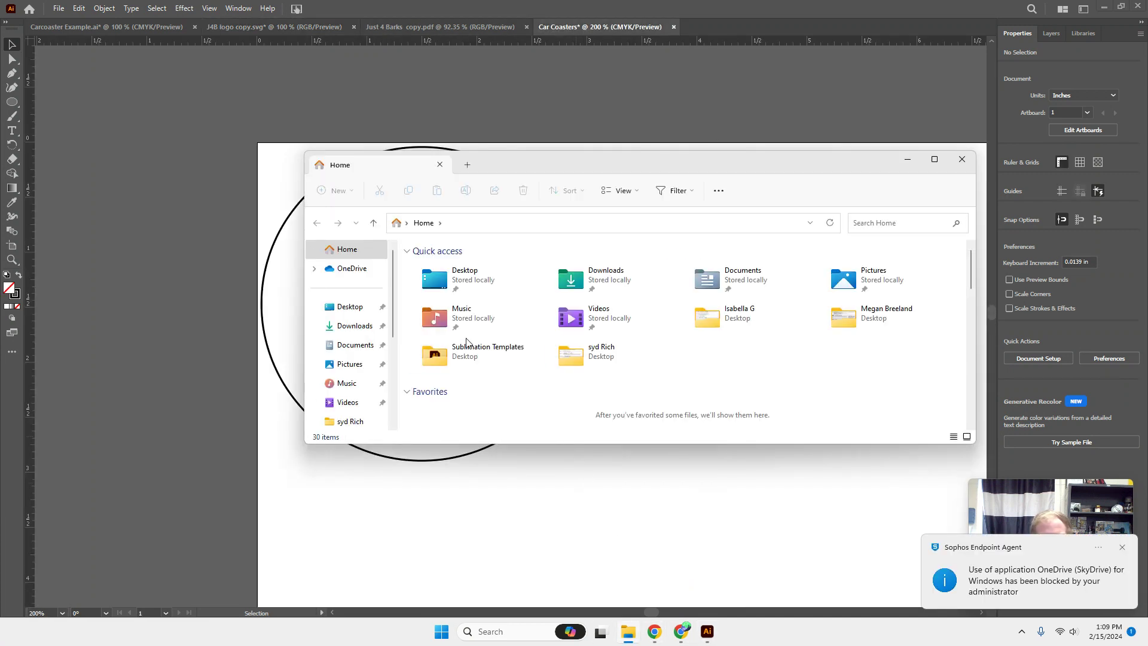
left_click(350, 308)
left_click(353, 325)
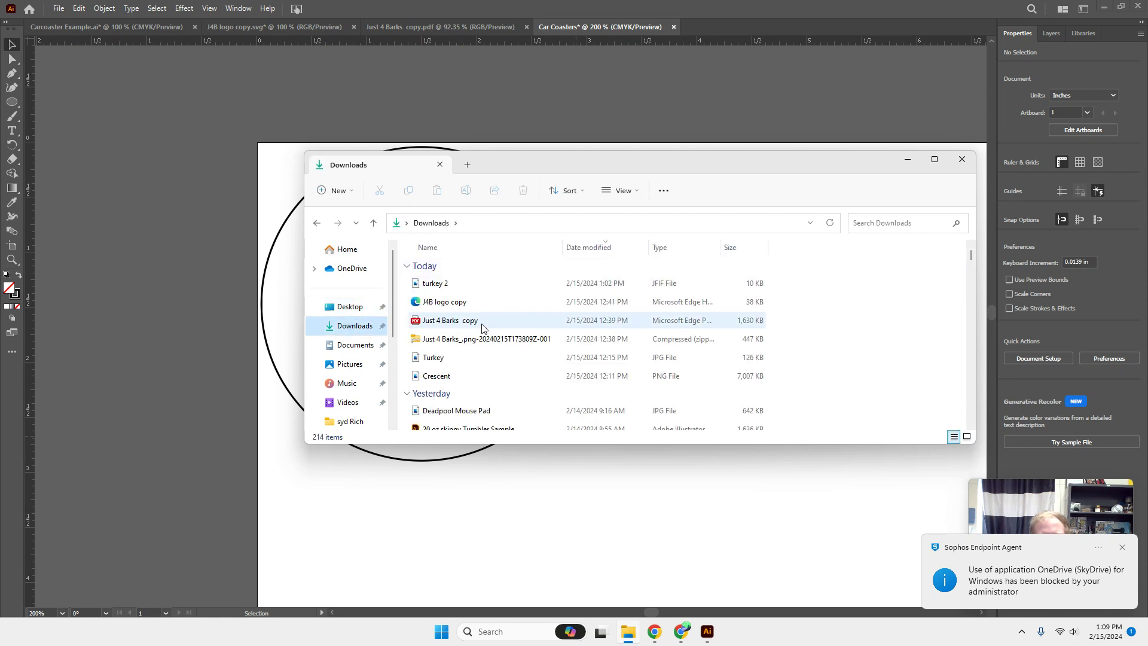
left_click(464, 378)
left_click_drag(464, 378, 217, 368)
left_click(216, 364)
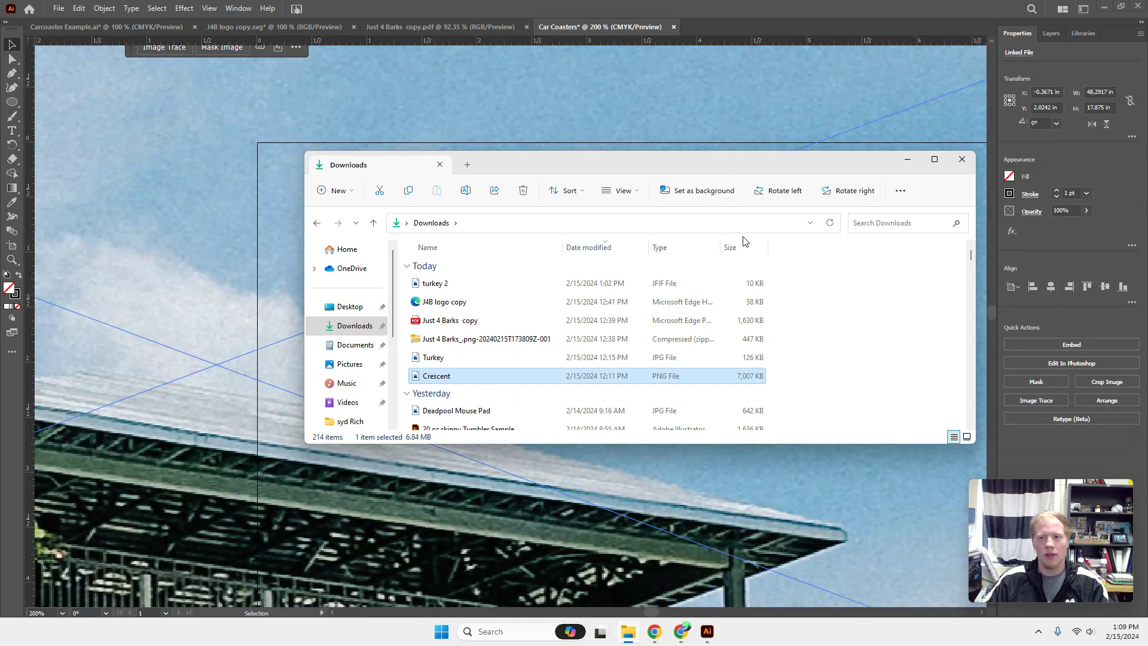
left_click(908, 159)
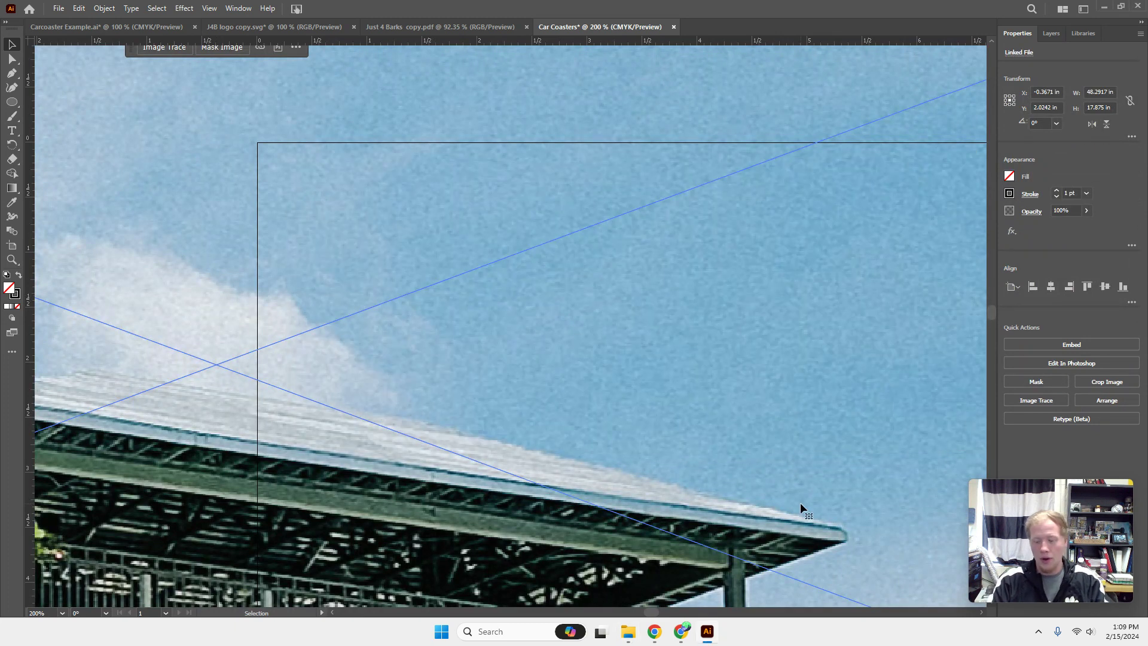
Scale the Crescent photo down to about 14.82 by 5.49 in, position it across the artboard's upper edge, and deselect it
key("ctrl+minus")
key("ctrl+minus")
key("ctrl+minus")
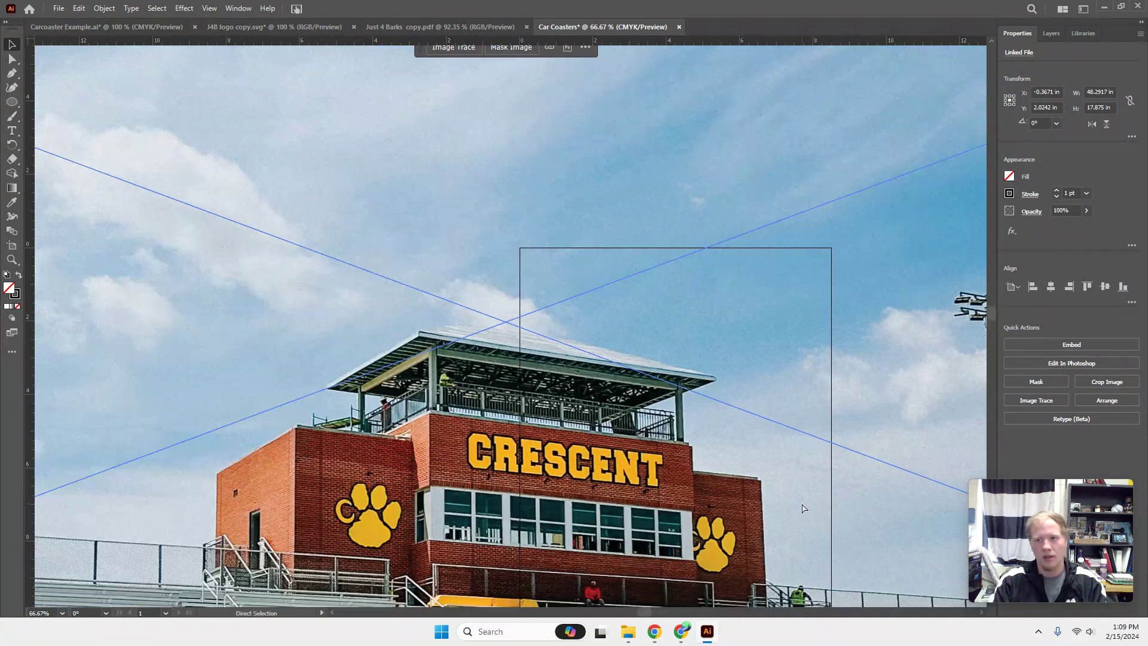
key("ctrl+minus")
key("ctrl+minus")
key("ctrl+minus")
key("v")
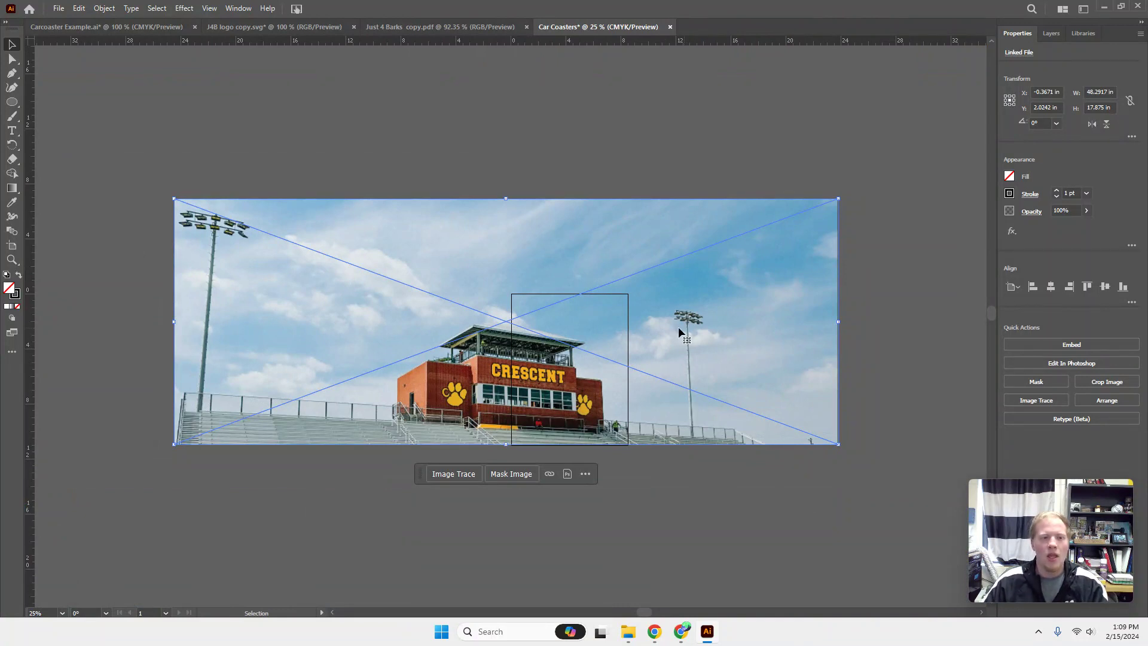
left_click_drag(537, 255, 527, 230)
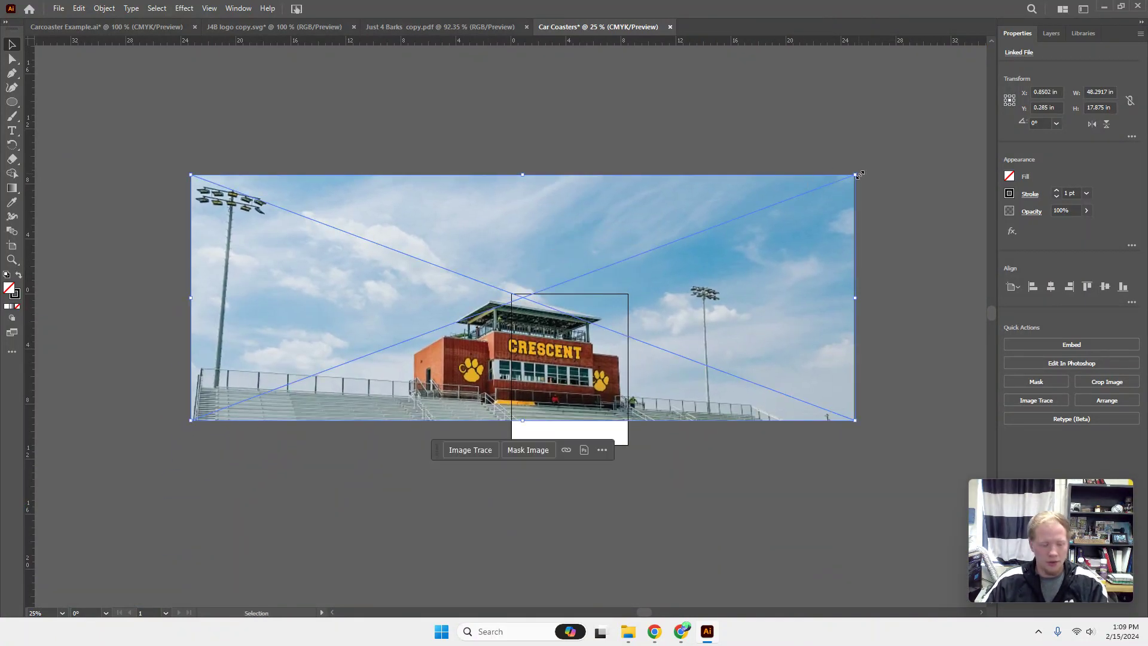
left_click_drag(859, 174, 397, 346)
left_click_drag(297, 385, 551, 310)
left_click(579, 415)
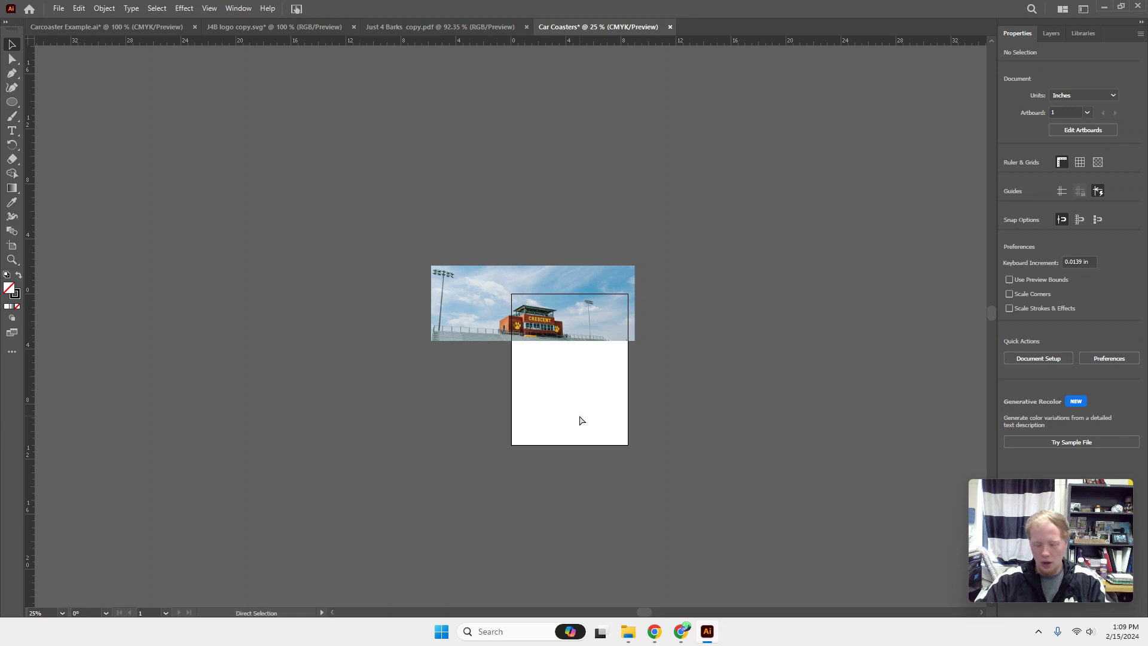
Select the Crescent photo and make a clipping mask from it alone
key("ctrl+1")
left_click(610, 402)
scroll(691, 331, "up", 1)
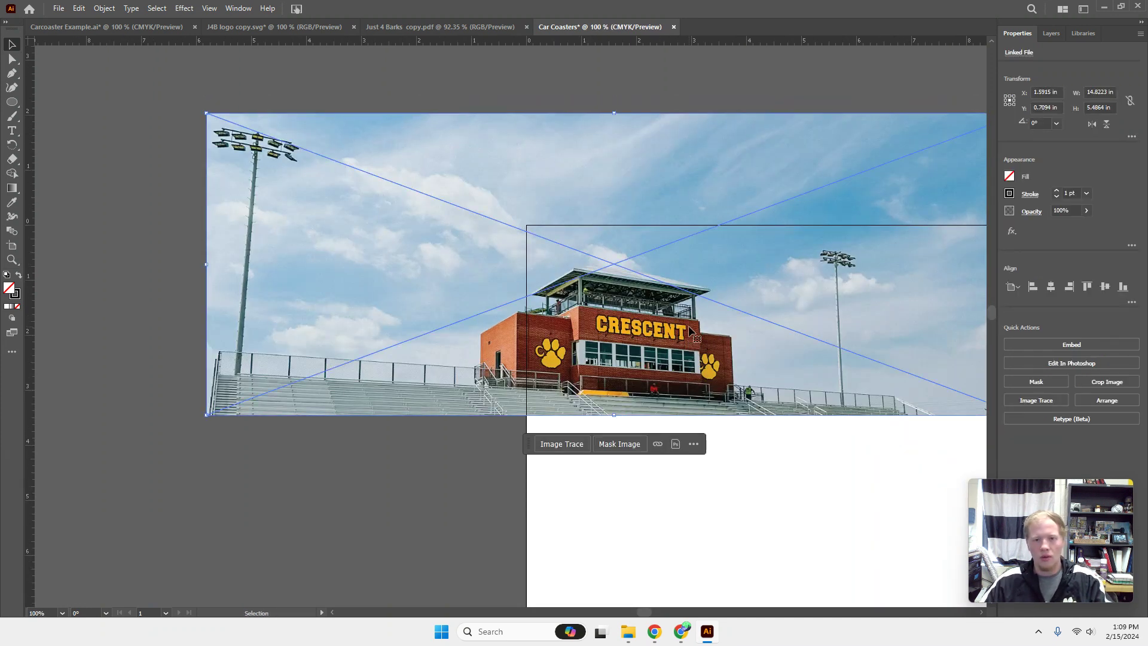
left_click(116, 11)
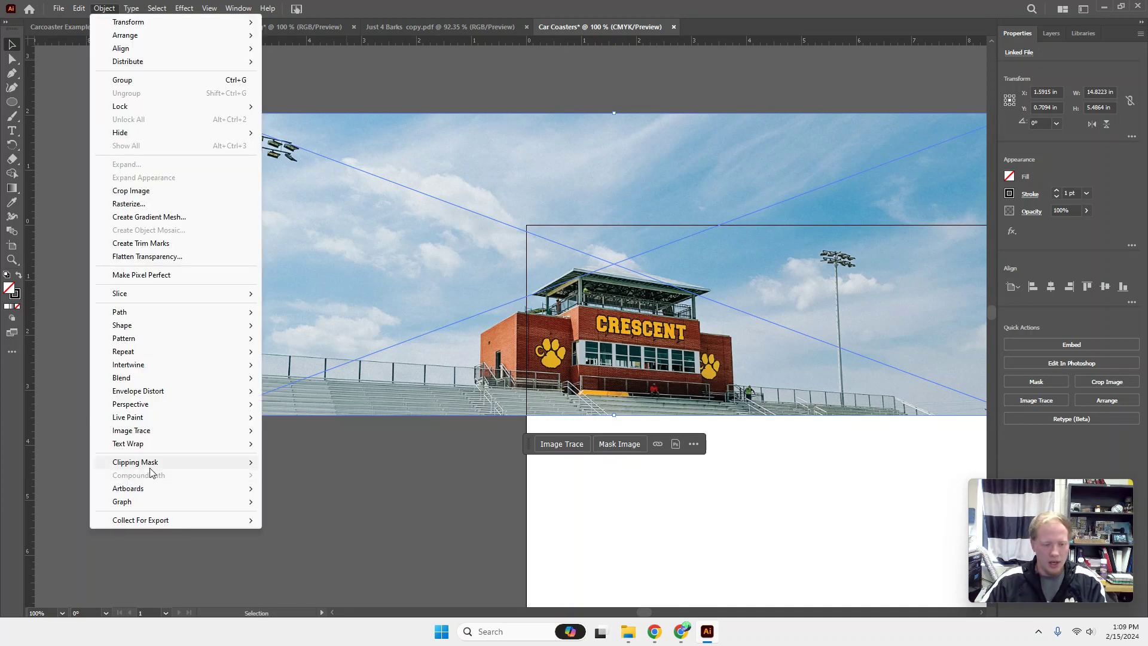
mouse_move(150, 467)
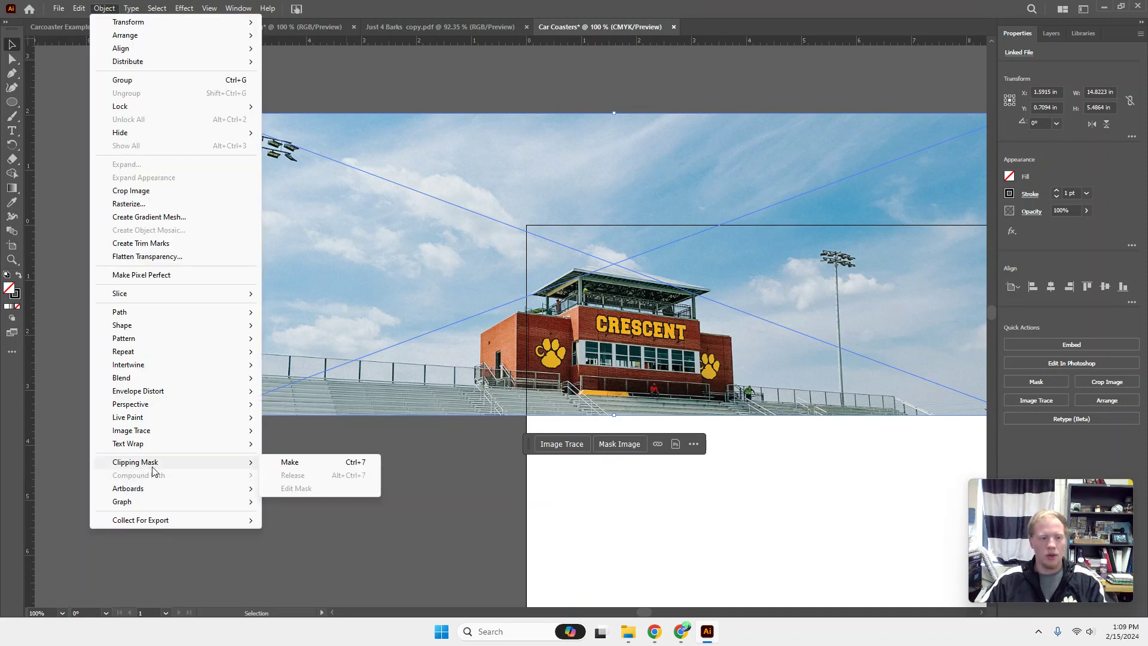
left_click(291, 462)
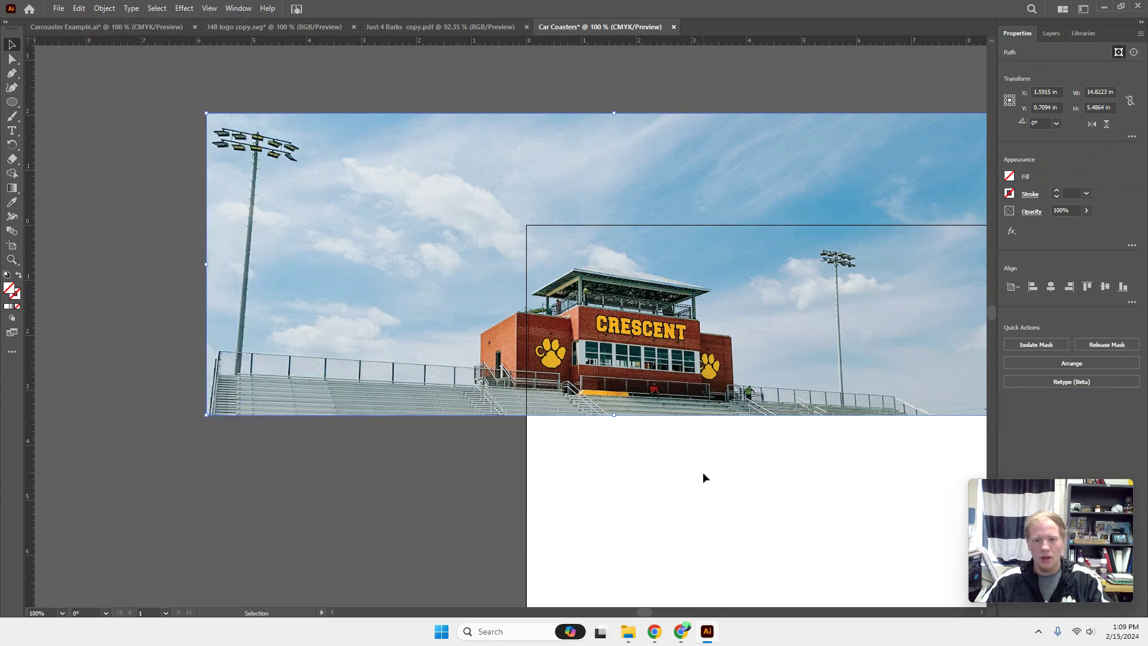
Send the Crescent photo to the back, behind the notched coaster outline
right_click(625, 338)
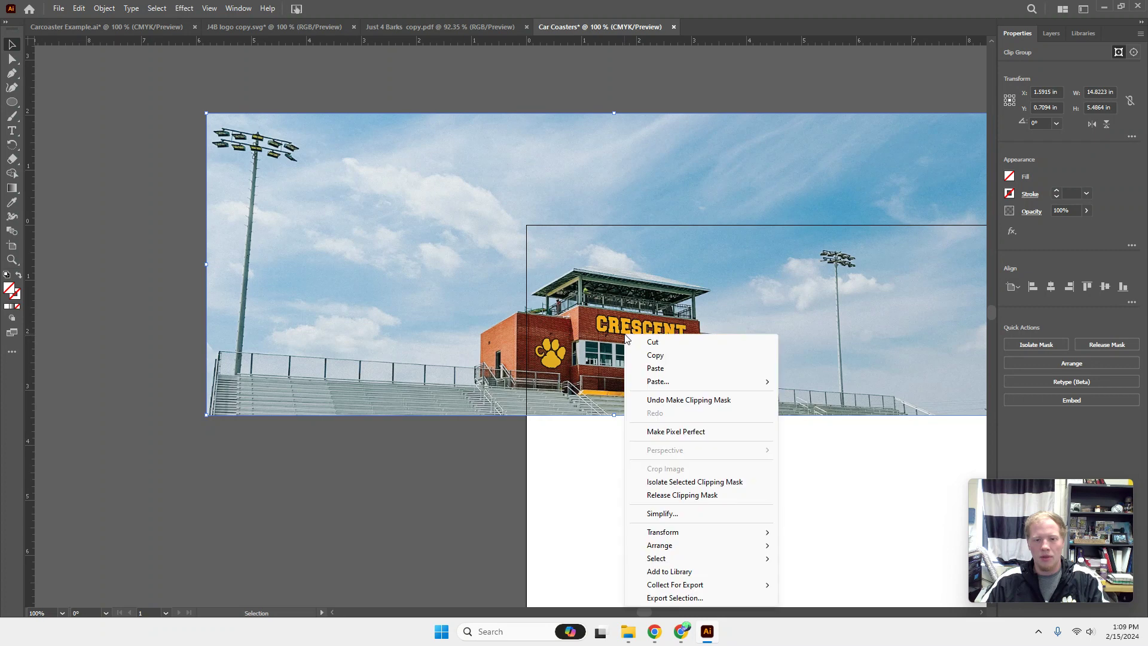
mouse_move(692, 548)
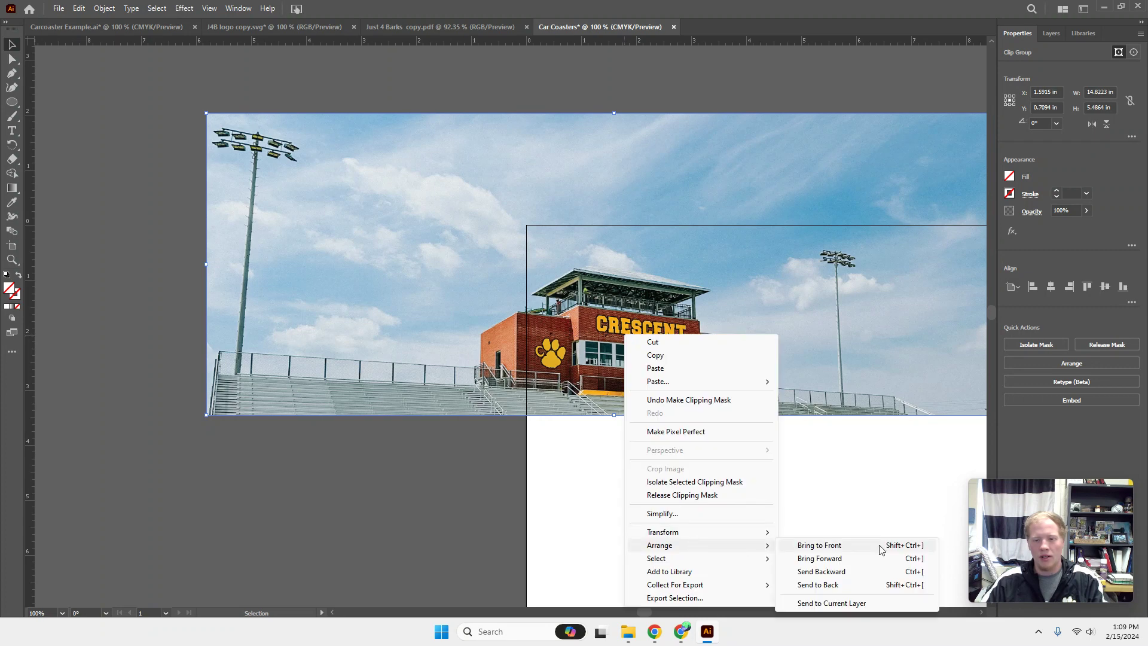
left_click(876, 583)
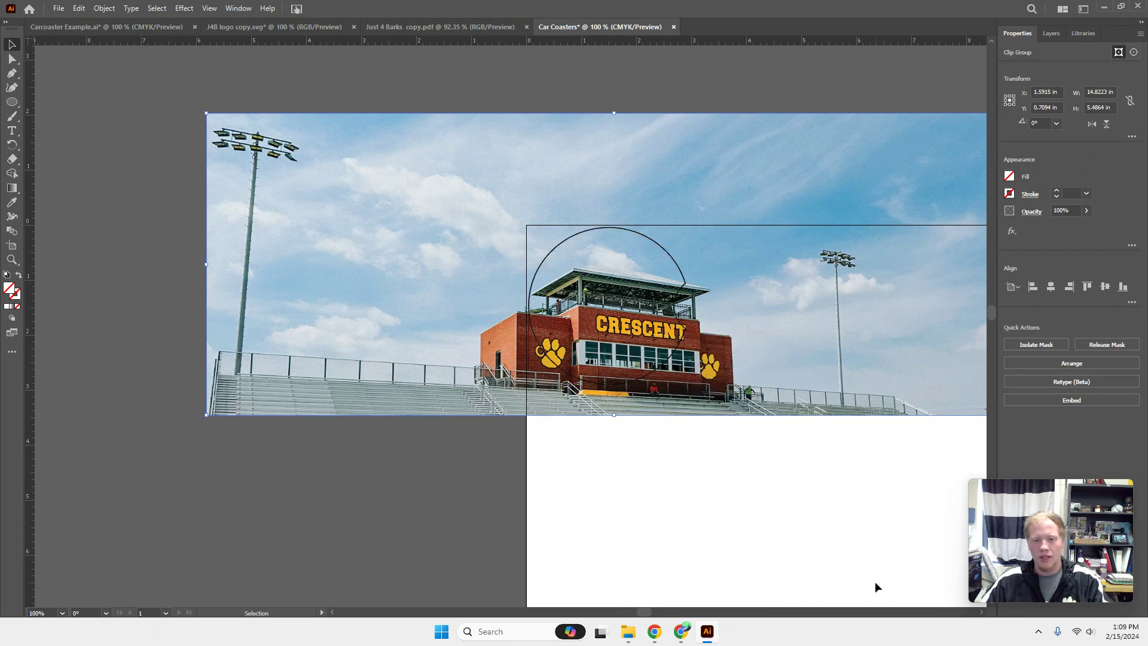
Select the coaster outline together with the photo and make a clipping mask from them
left_click(673, 353)
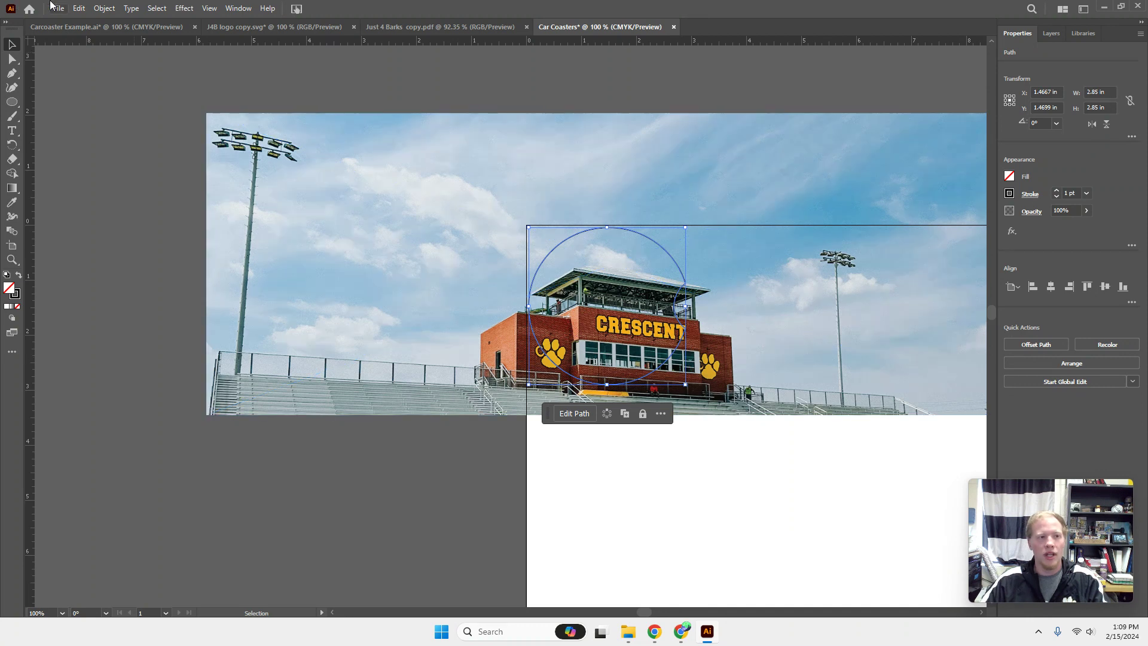
left_click_drag(709, 490, 564, 338)
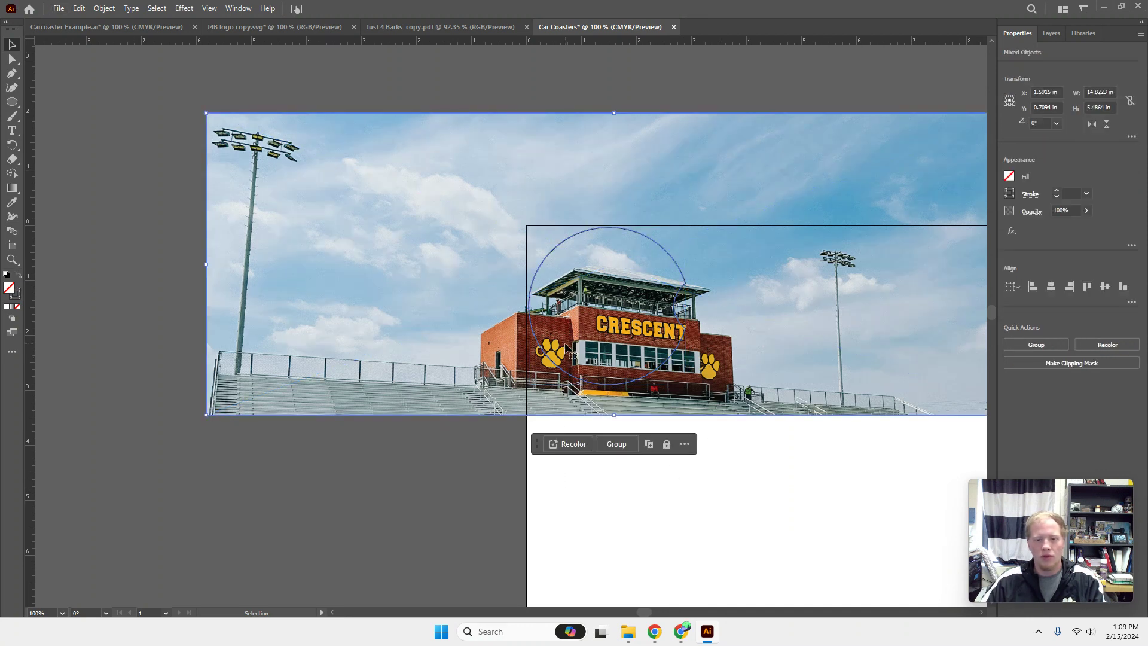
left_click(104, 8)
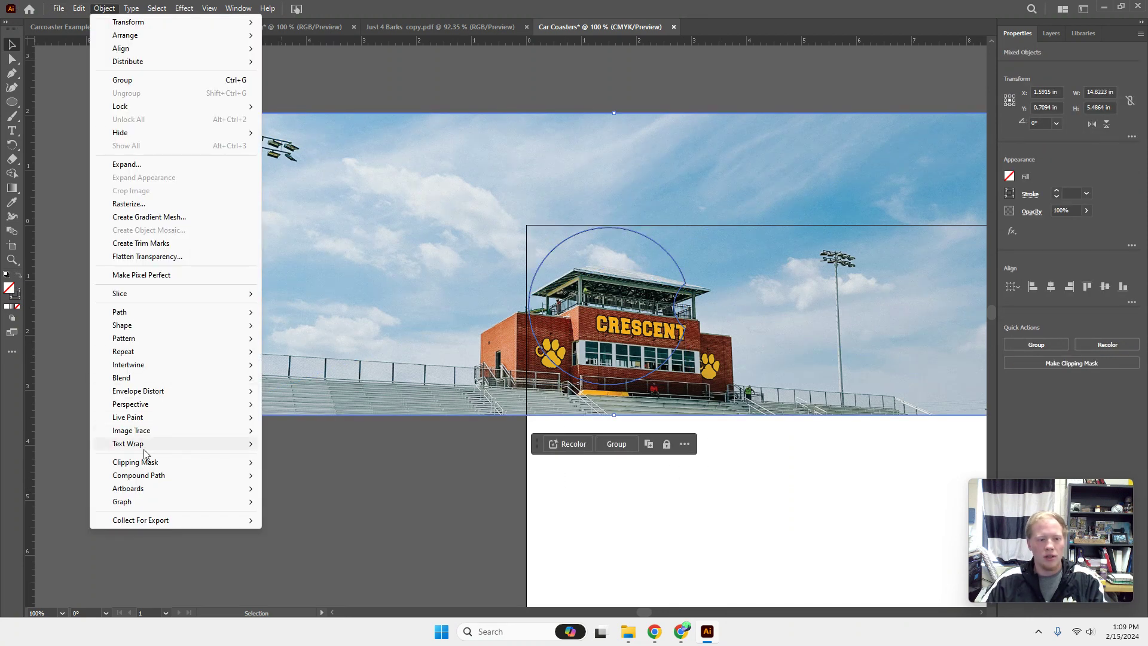
mouse_move(168, 462)
left_click(292, 464)
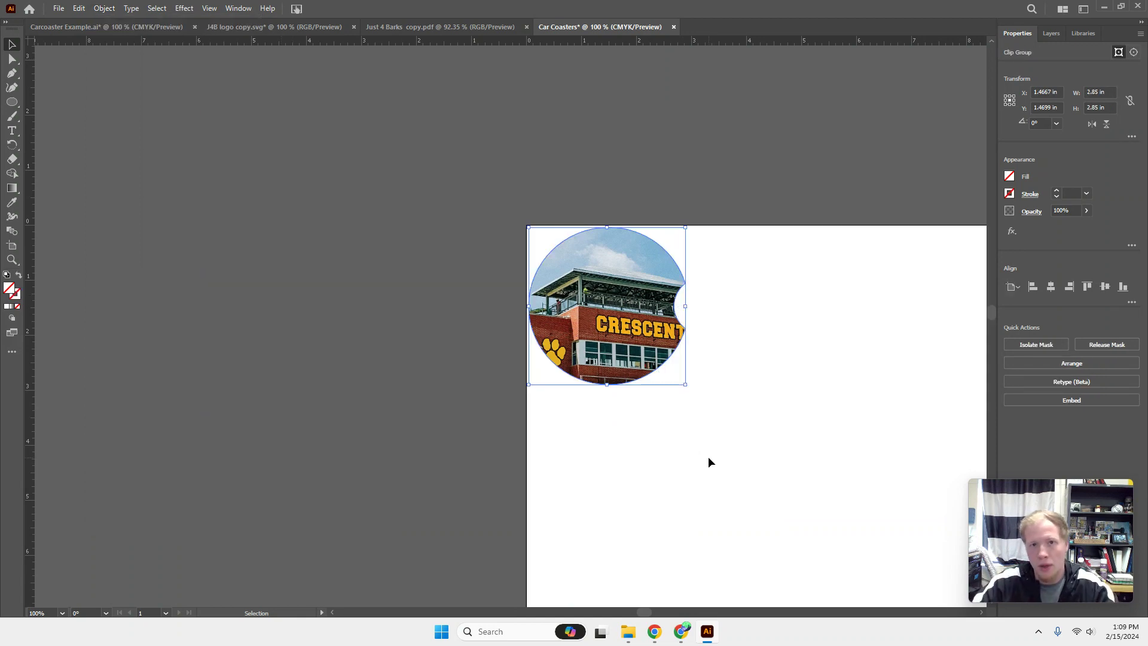
Isolate the coaster's clip group, enlarge the photo inside it to about 15.79 by 6.3 in, and reposition it behind the mask
left_click(104, 8)
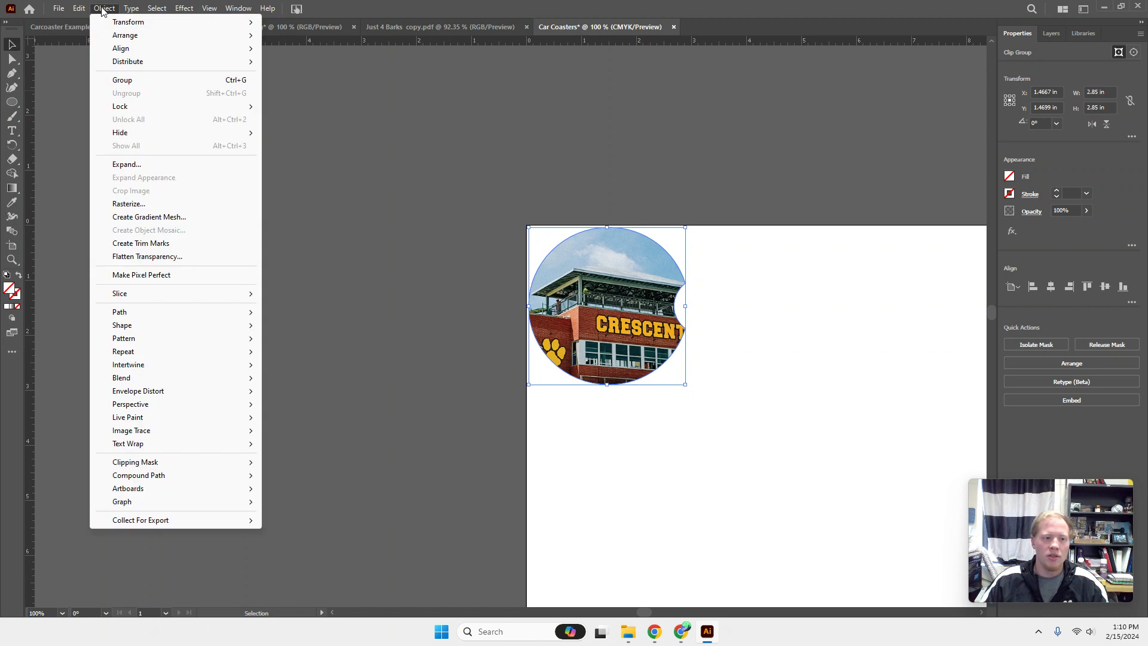
left_click(674, 448)
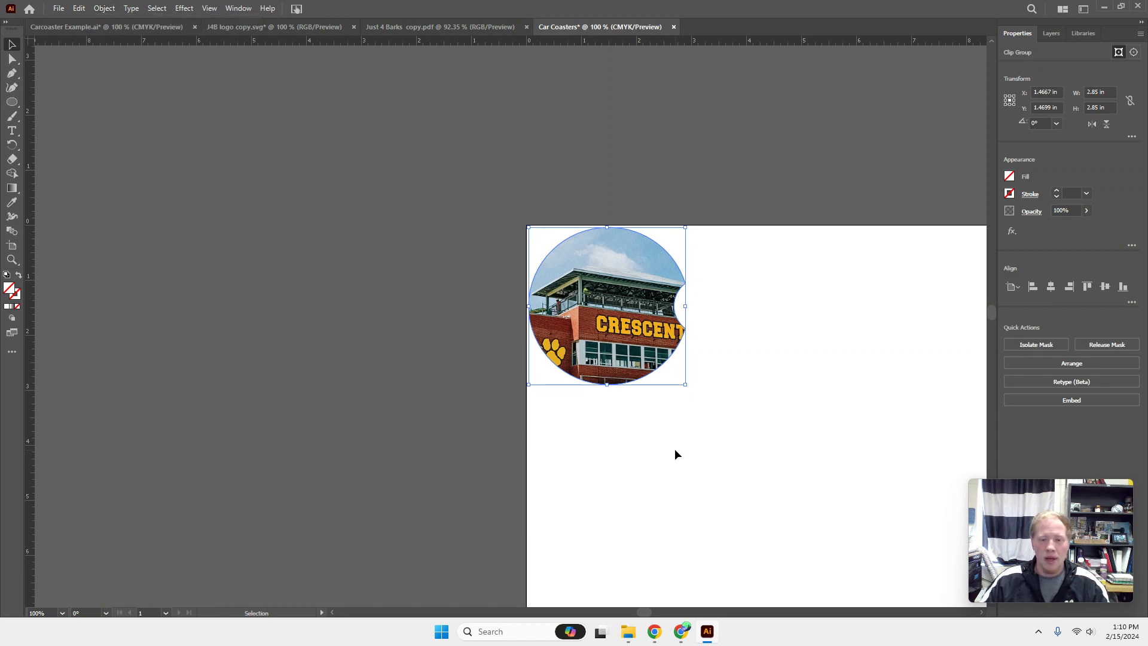
left_click(675, 449)
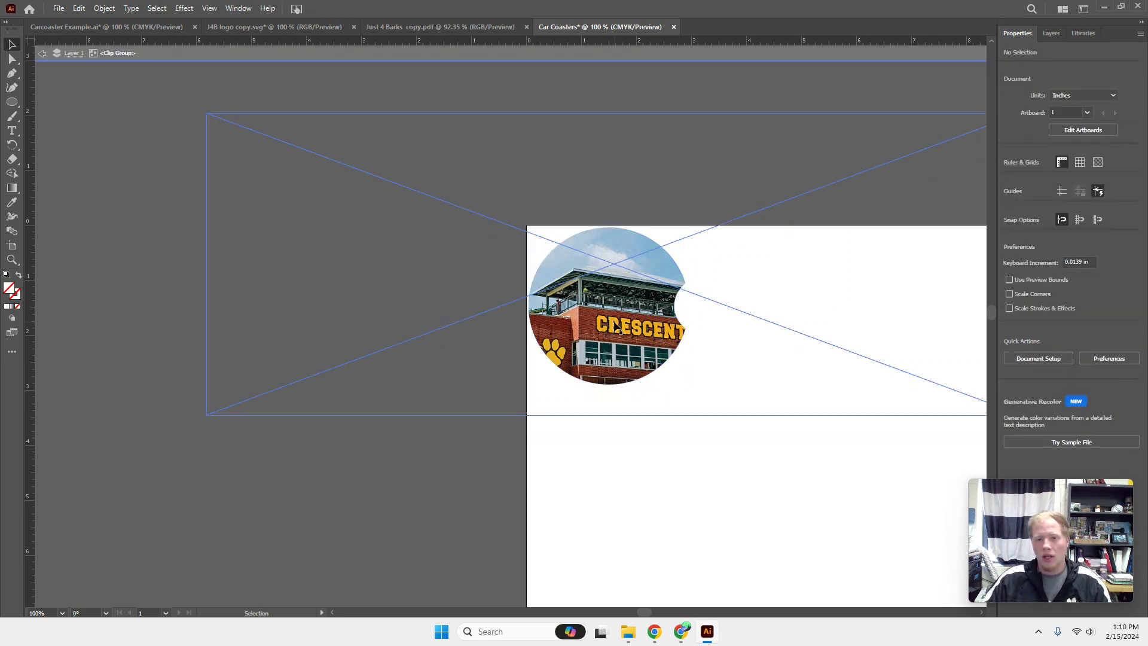
mouse_move(615, 326)
left_mouse_down()
mouse_move(598, 306)
mouse_move(591, 326)
mouse_move(651, 305)
mouse_move(539, 314)
mouse_move(602, 319)
left_mouse_up()
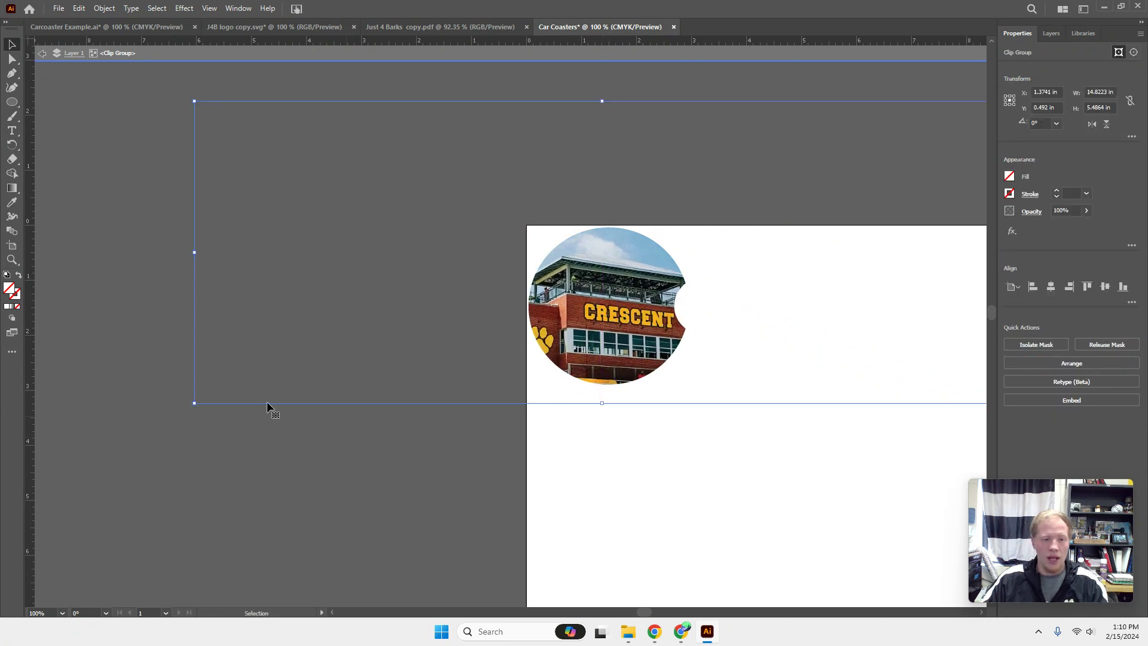
left_click_drag(194, 403, 142, 449)
left_click_drag(321, 363, 331, 338)
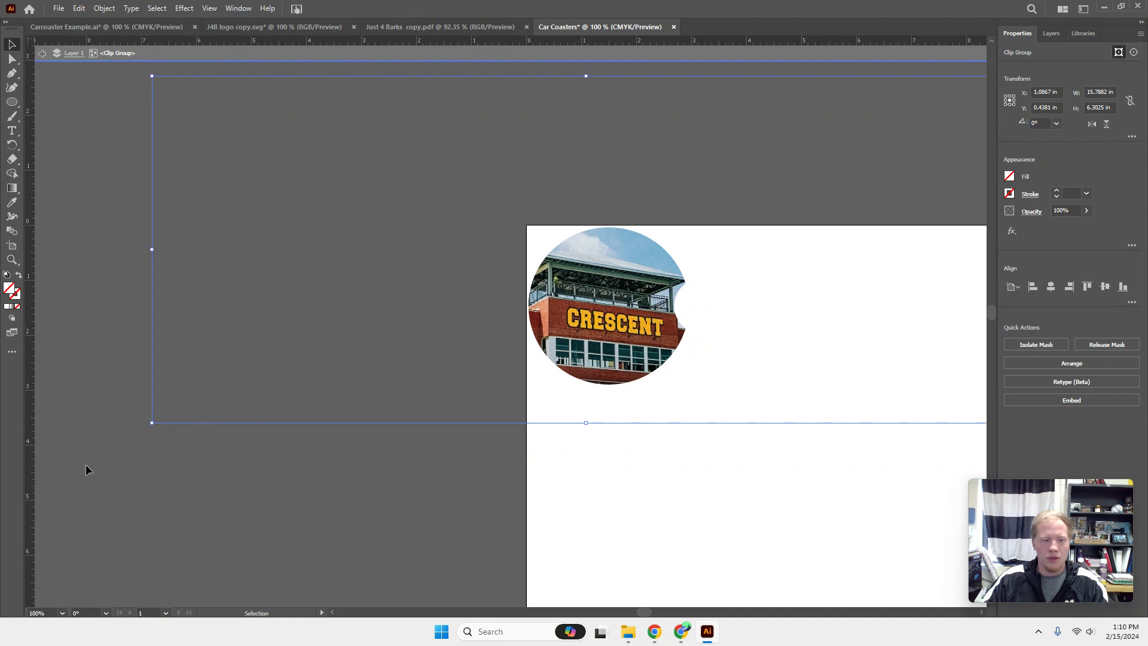
Shrink the photo inside the clip group to about 12.3 by 4.58 in and center the CRESCENT building within the coaster
left_click_drag(152, 76, 231, 147)
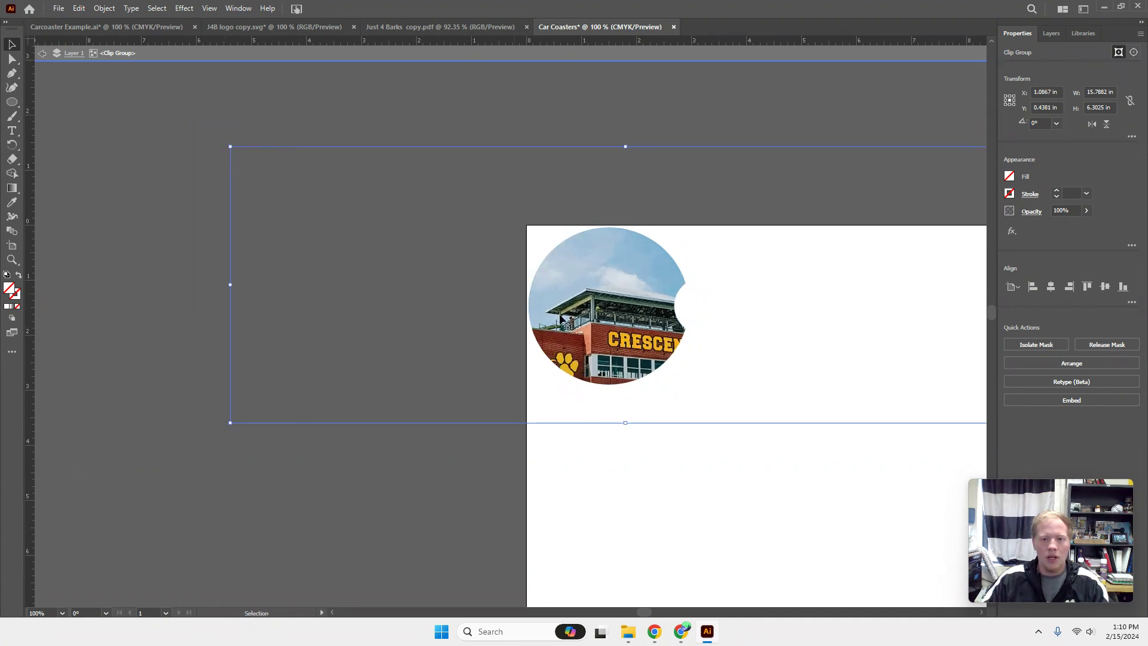
left_click_drag(625, 146, 627, 130)
left_click_drag(594, 308, 545, 293)
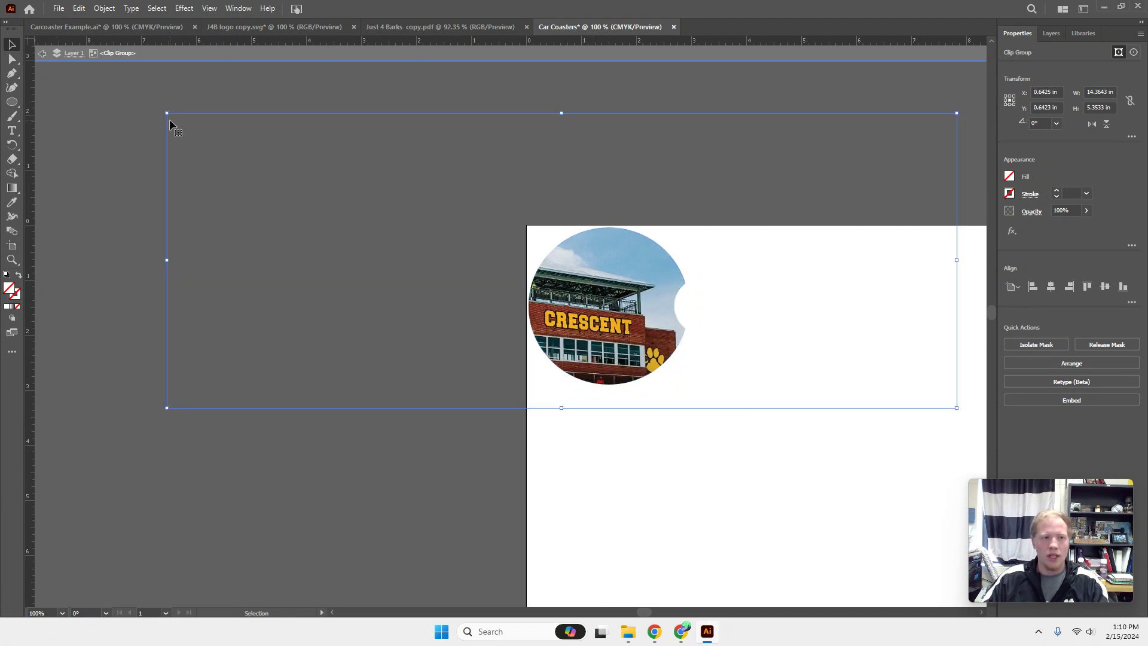
left_click_drag(166, 114, 279, 154)
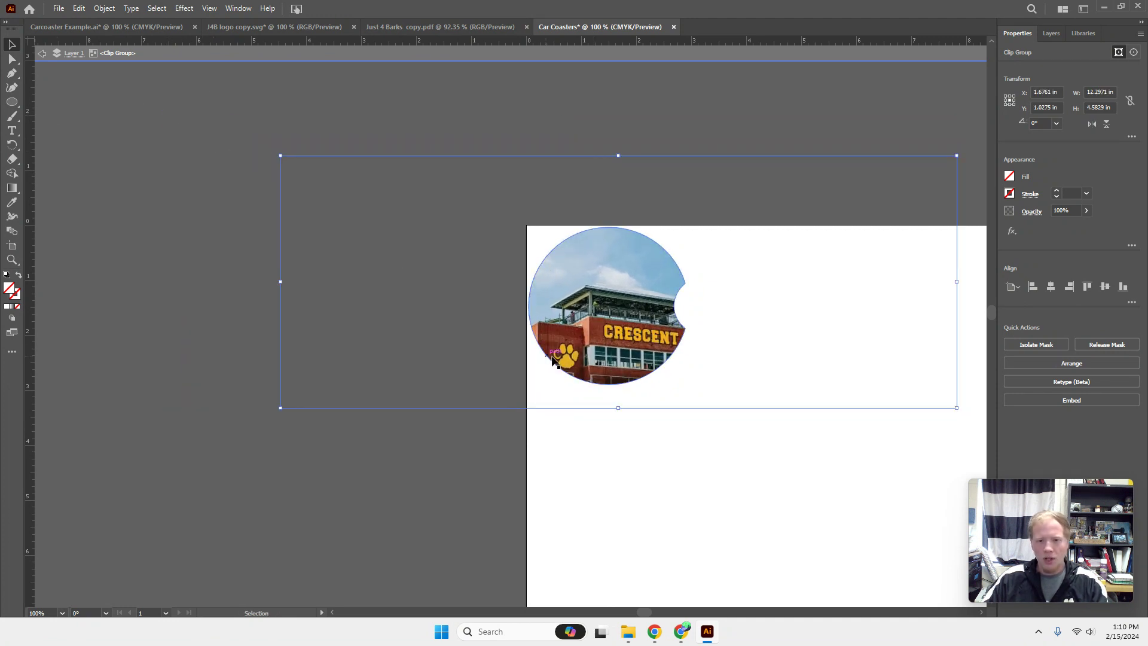
left_click_drag(603, 349, 567, 322)
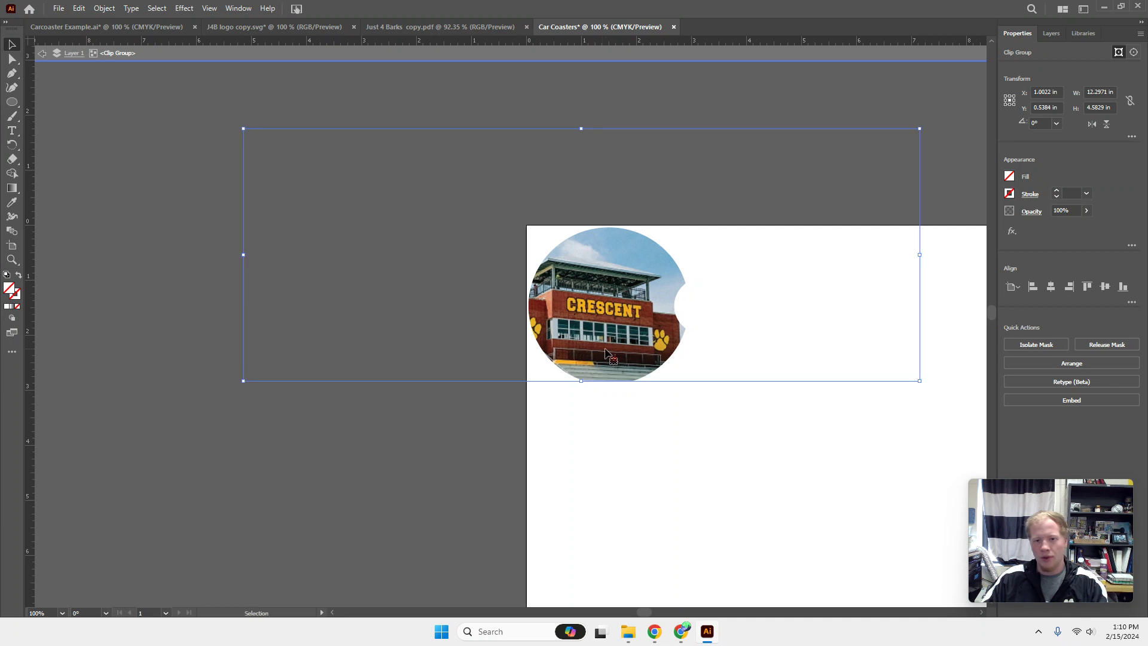
Move the photo down to a Y position of about 0.66 in to fill the coaster's lower edge, and deselect it
left_click(668, 551)
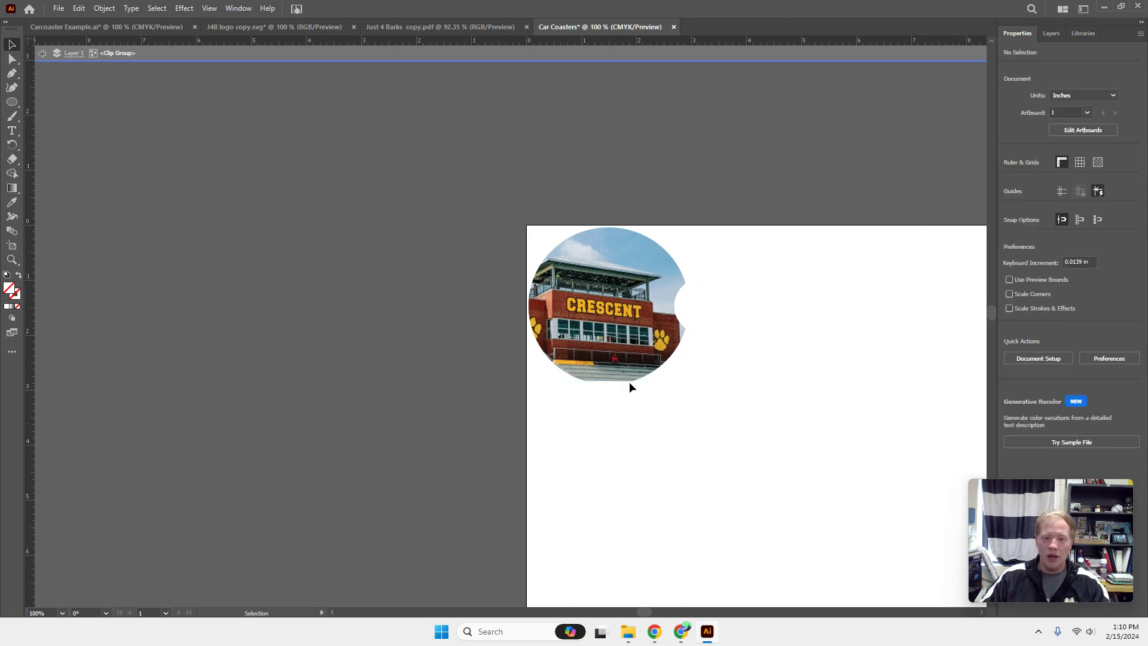
left_click_drag(629, 388, 603, 387)
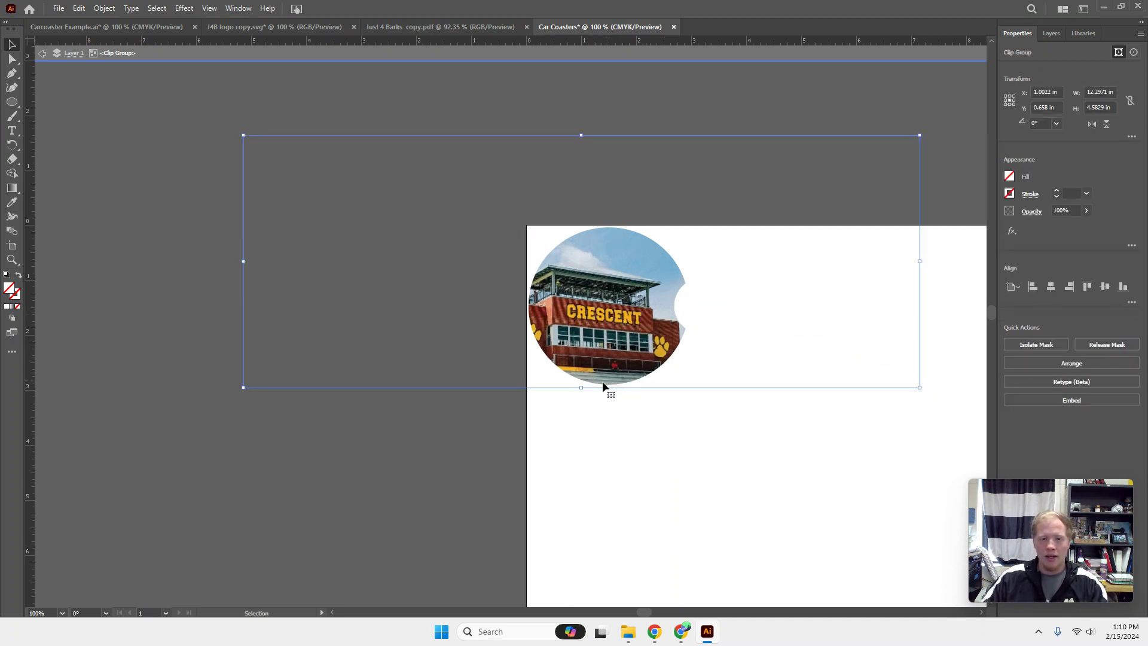
left_click(608, 455)
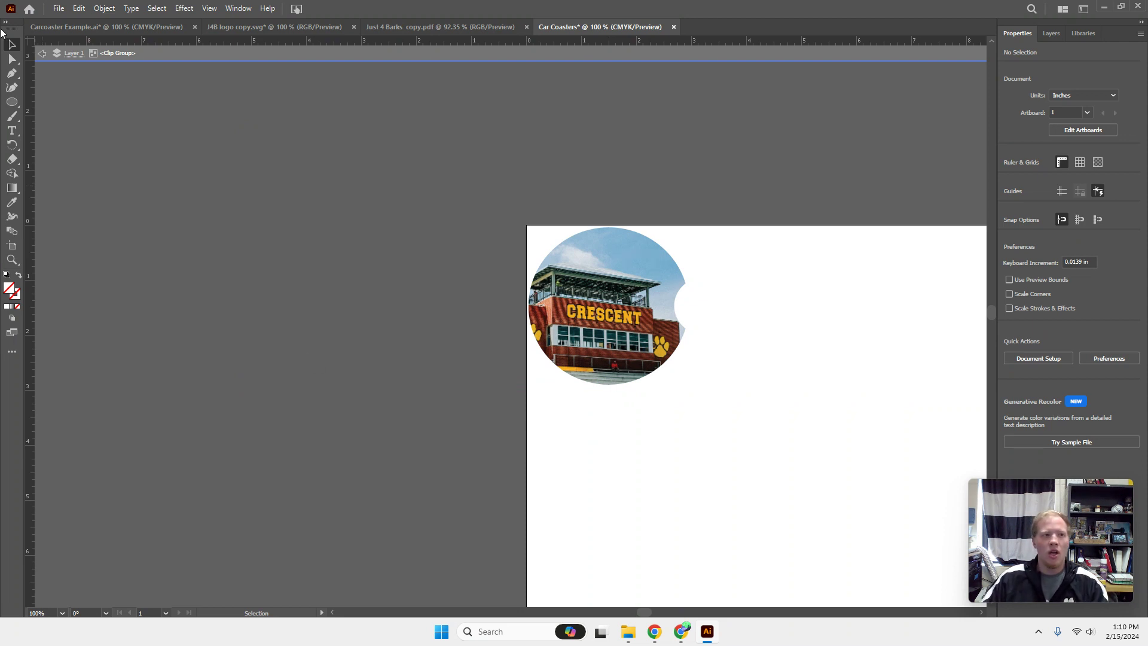
Open the Save As dialog for the Car Coasters document, and switch to Chrome
left_click(59, 8)
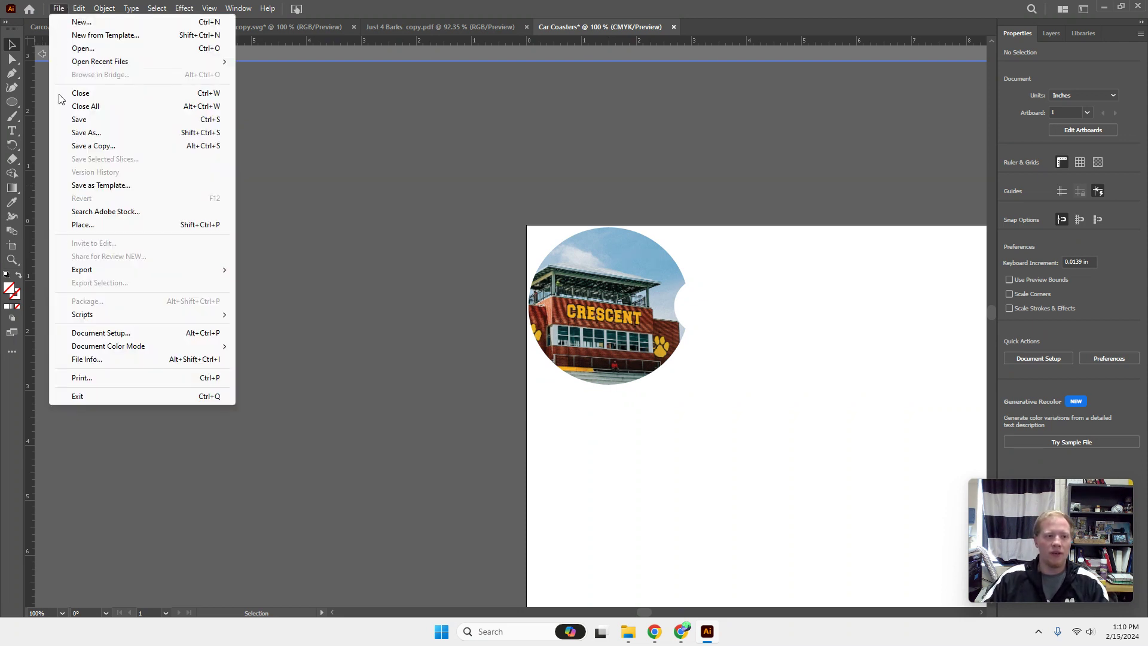
left_click(107, 133)
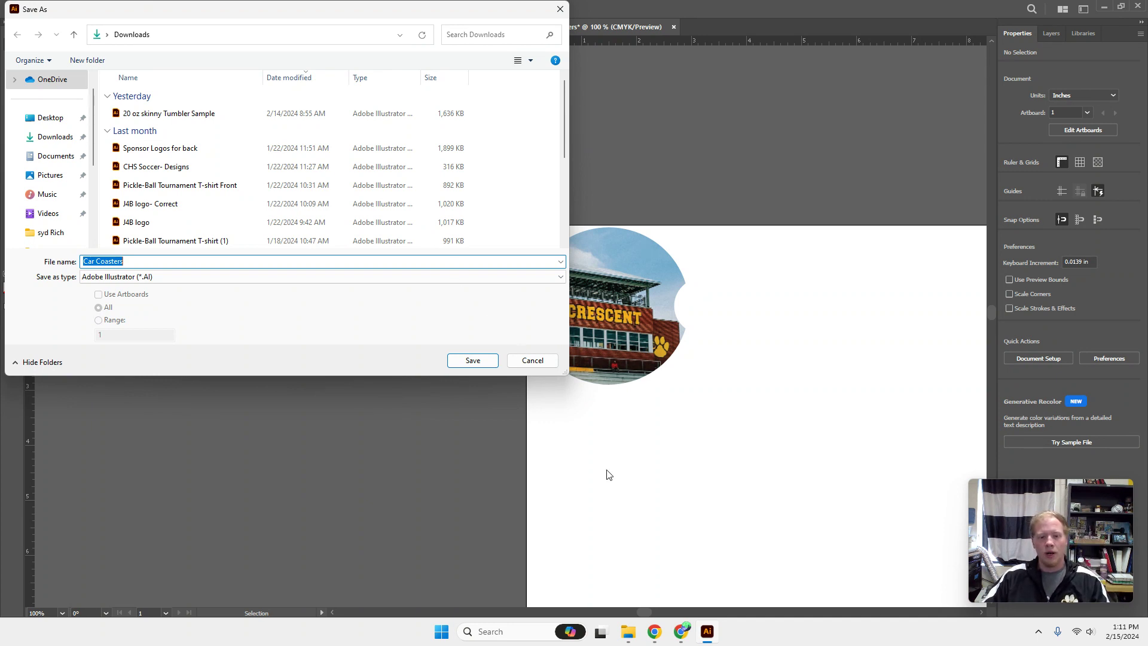
left_click(681, 631)
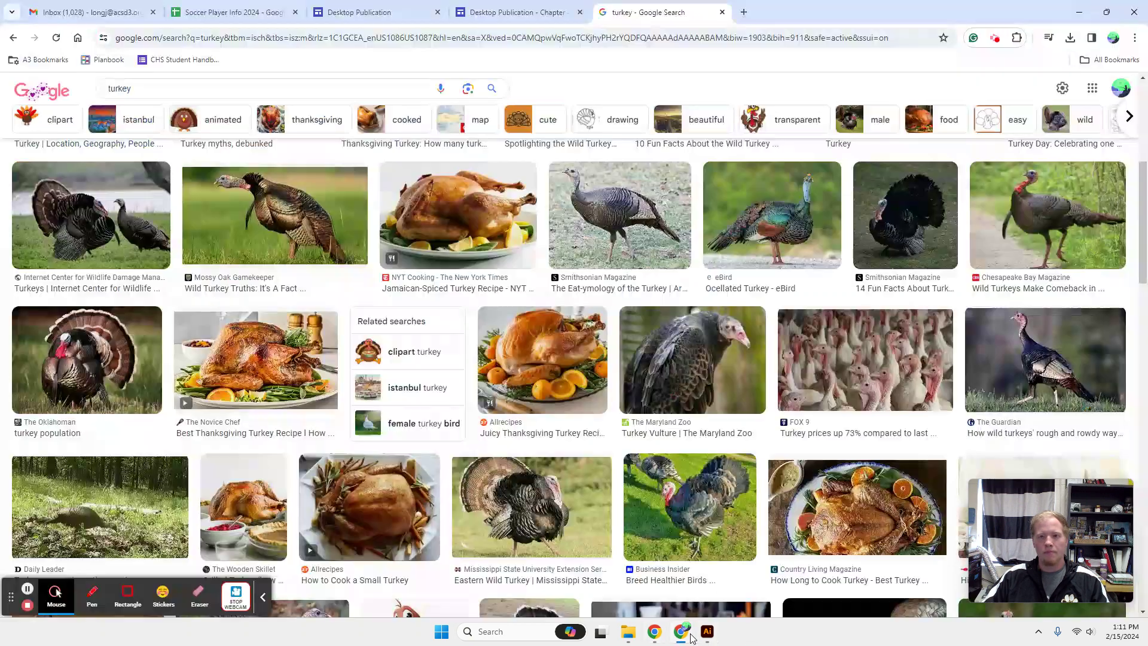